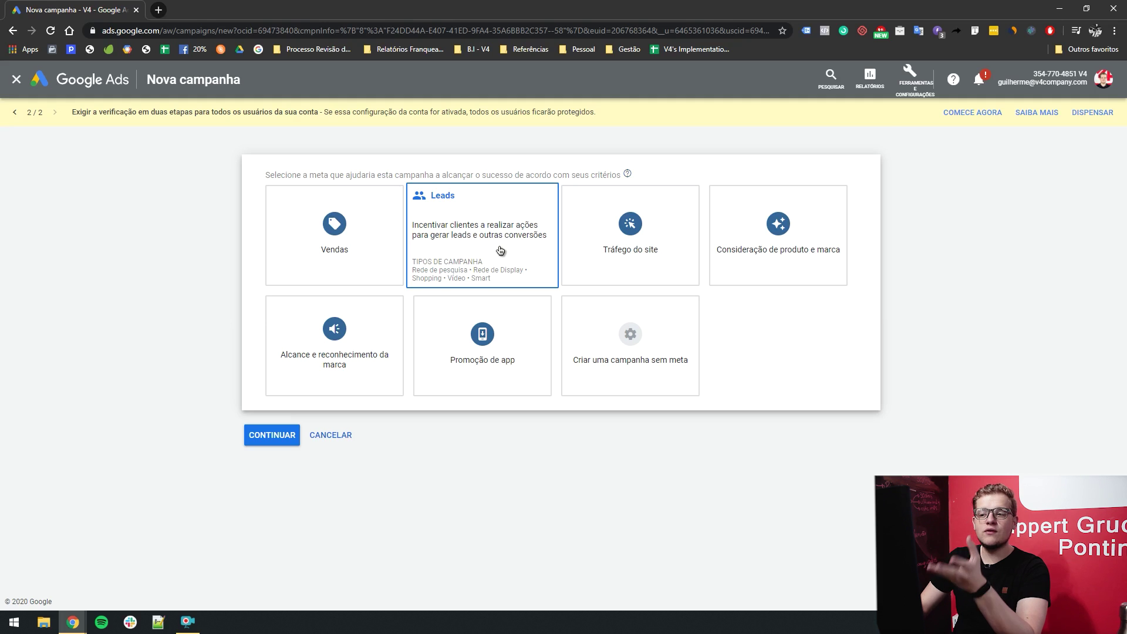
Choose Leads as the campaign goal and Rede de pesquisa as the campaign type.
{"action": "left_click", "coordinate": [501, 251]}
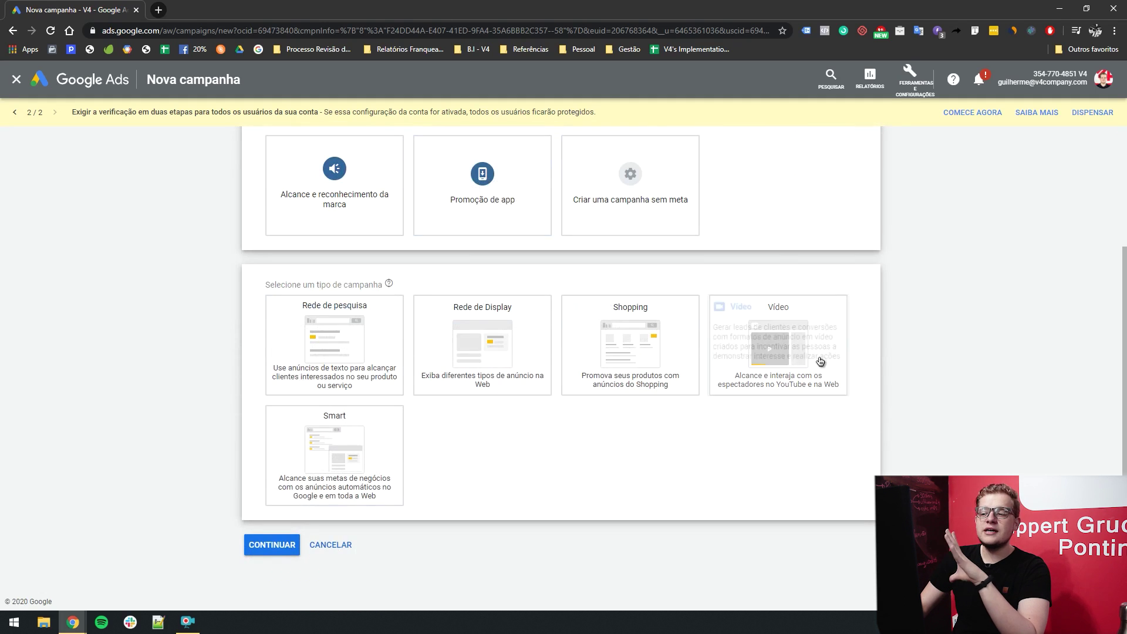
{"action": "left_click", "coordinate": [353, 378]}
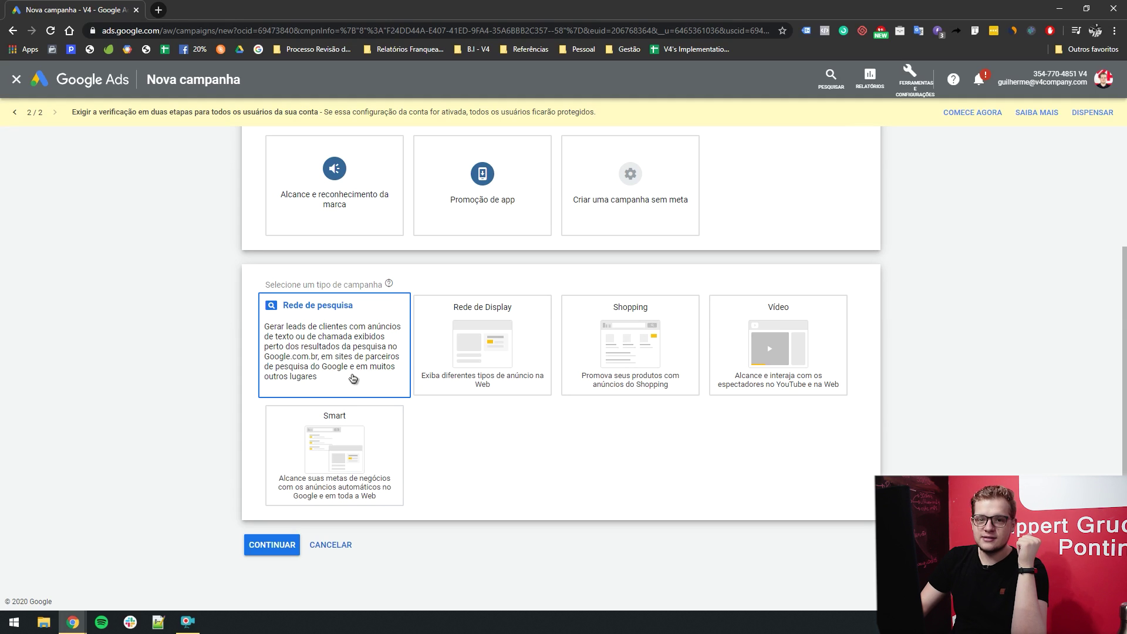
{"action": "left_click", "coordinate": [312, 322]}
{"action": "left_click_drag", "start_coordinate": [287, 389], "coordinate": [498, 395]}
{"action": "left_click", "coordinate": [347, 389]}
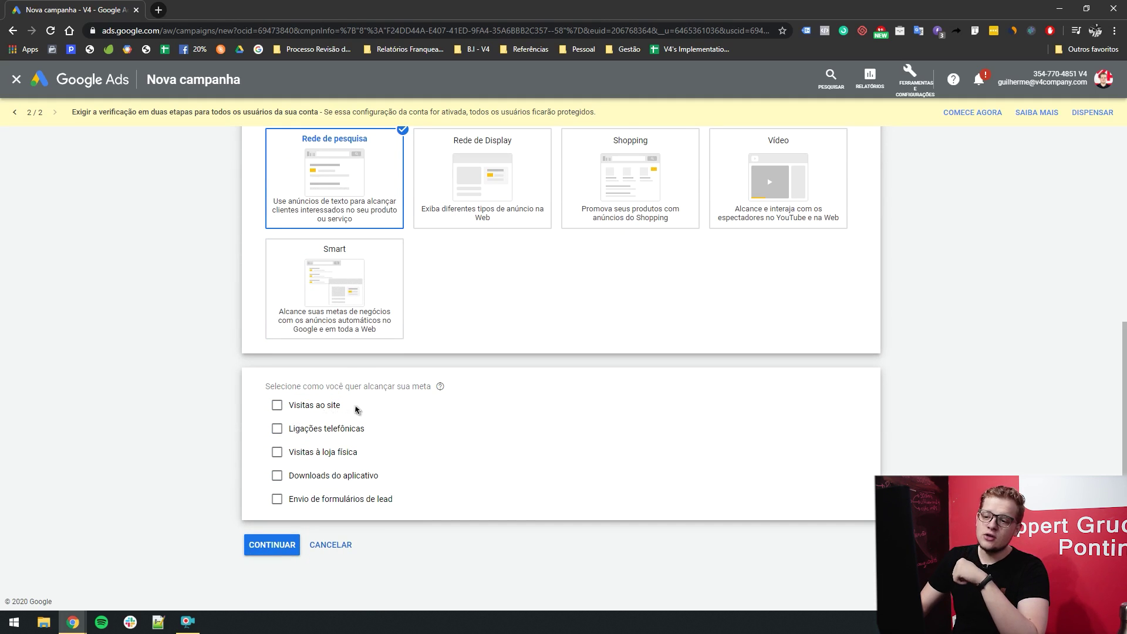
Select Visitas ao site as the way to reach the goal, enter v4company.com as the website, and continue to the campaign settings.
{"action": "left_click", "coordinate": [314, 407]}
{"action": "left_click", "coordinate": [362, 396]}
{"action": "type", "text": "v4company.com"}
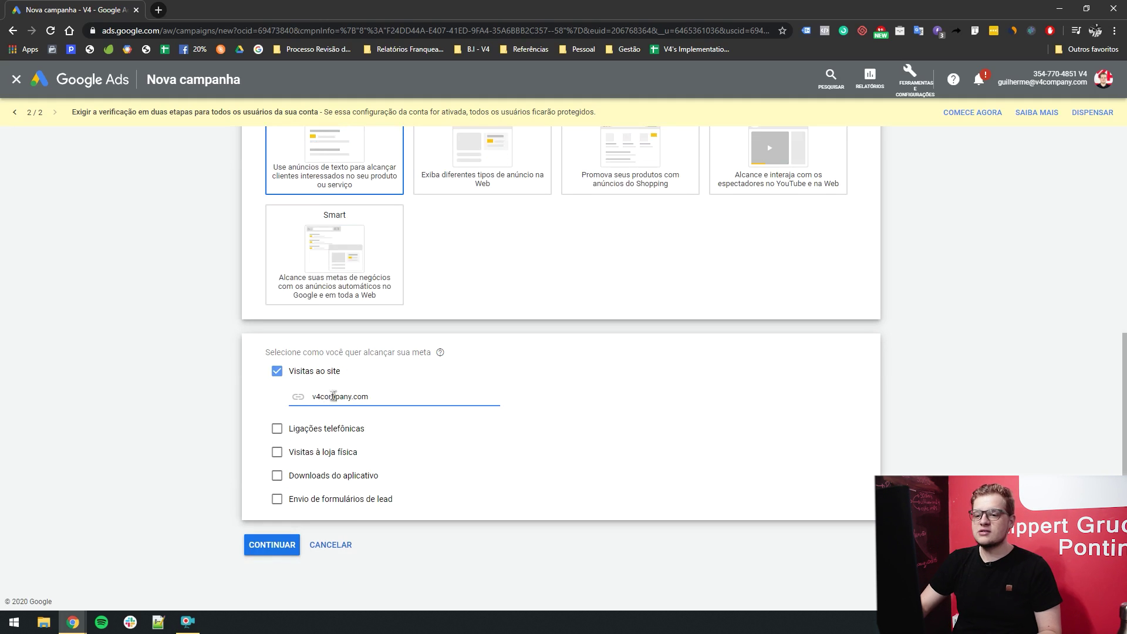
{"action": "left_click", "coordinate": [188, 421]}
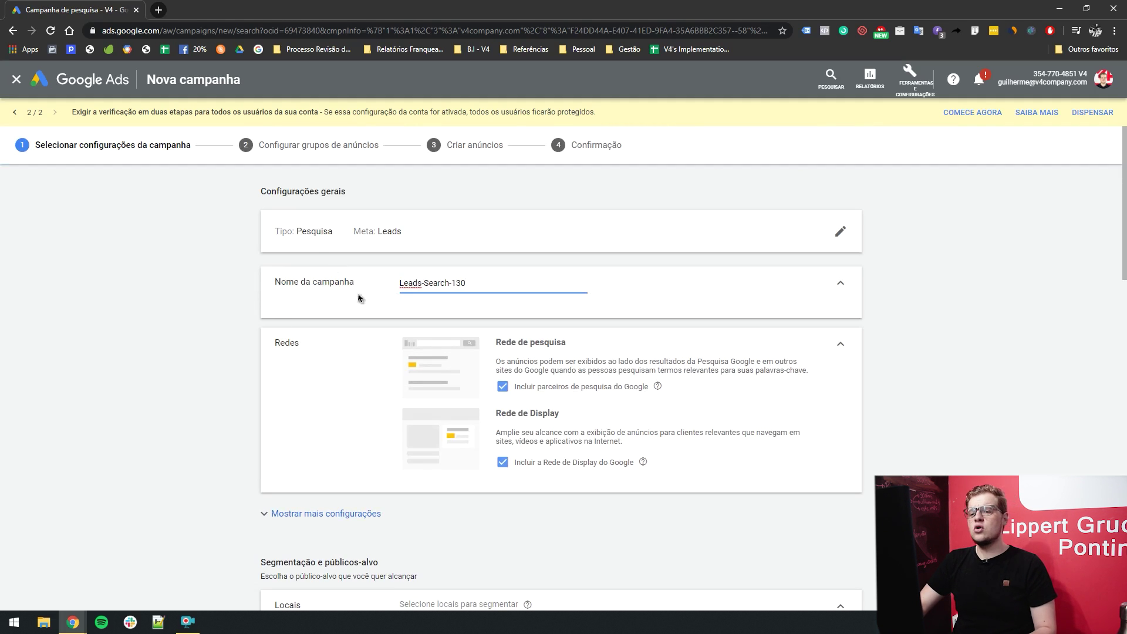
Expand the additional campaign settings and look over the available configuration sections.
{"action": "scroll", "coordinate": [361, 299], "scroll_direction": "down", "scroll_amount": 1}
{"action": "left_click", "coordinate": [278, 290]}
{"action": "scroll", "coordinate": [279, 290], "scroll_direction": "down", "scroll_amount": 2}
{"action": "left_click", "coordinate": [265, 334]}
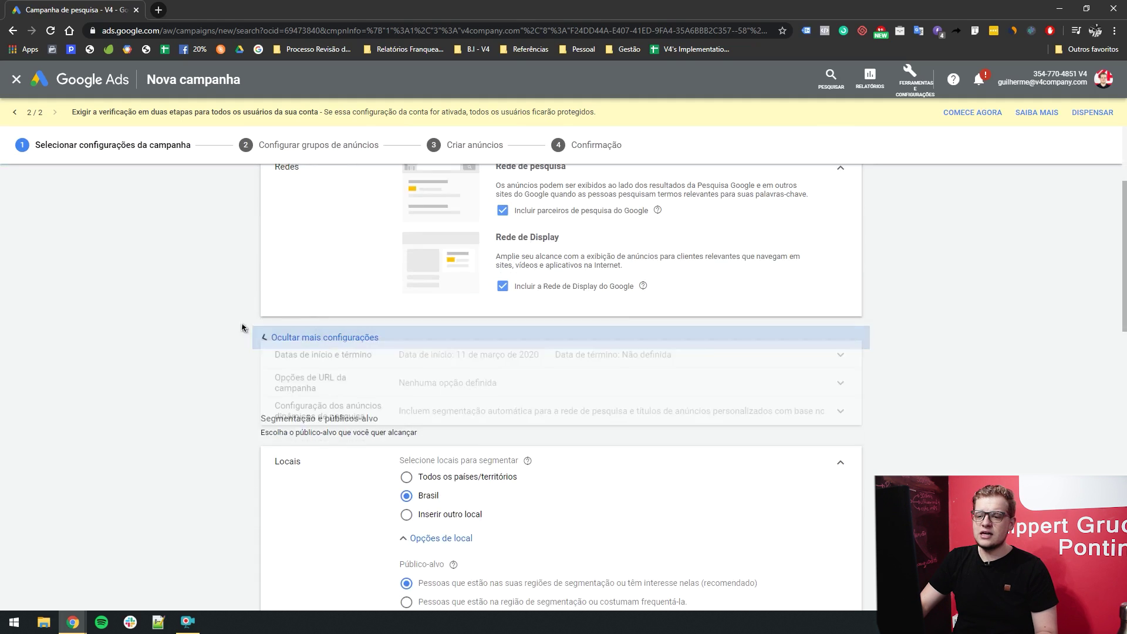
{"action": "scroll", "coordinate": [247, 327], "scroll_direction": "down", "scroll_amount": 2}
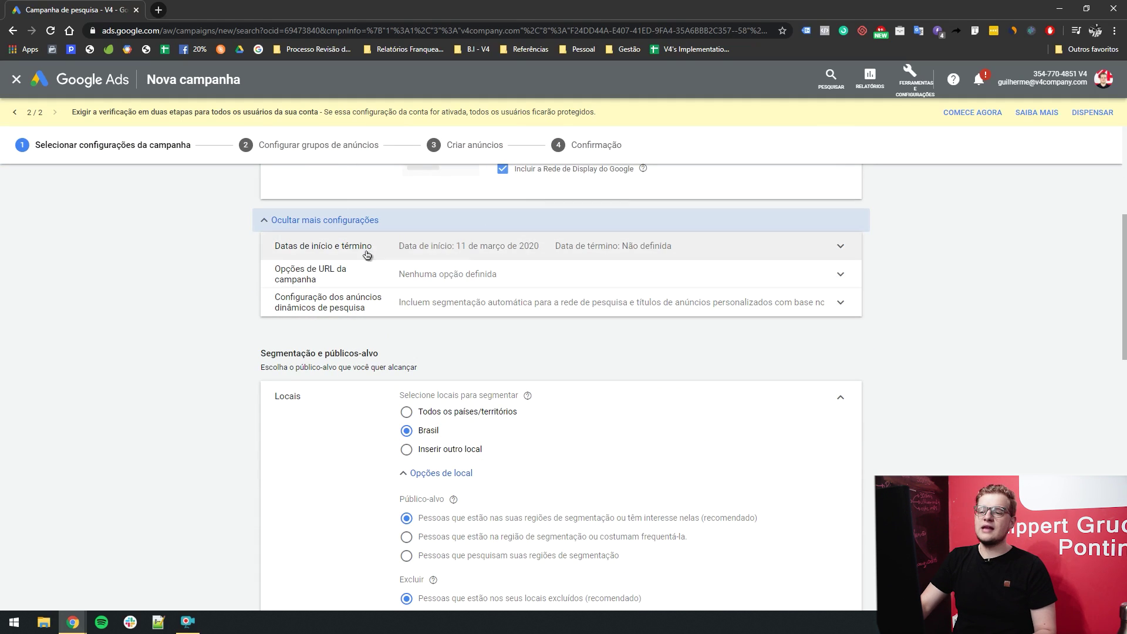
{"action": "scroll", "coordinate": [289, 312], "scroll_direction": "down", "scroll_amount": 4}
{"action": "scroll", "coordinate": [246, 322], "scroll_direction": "up", "scroll_amount": 9}
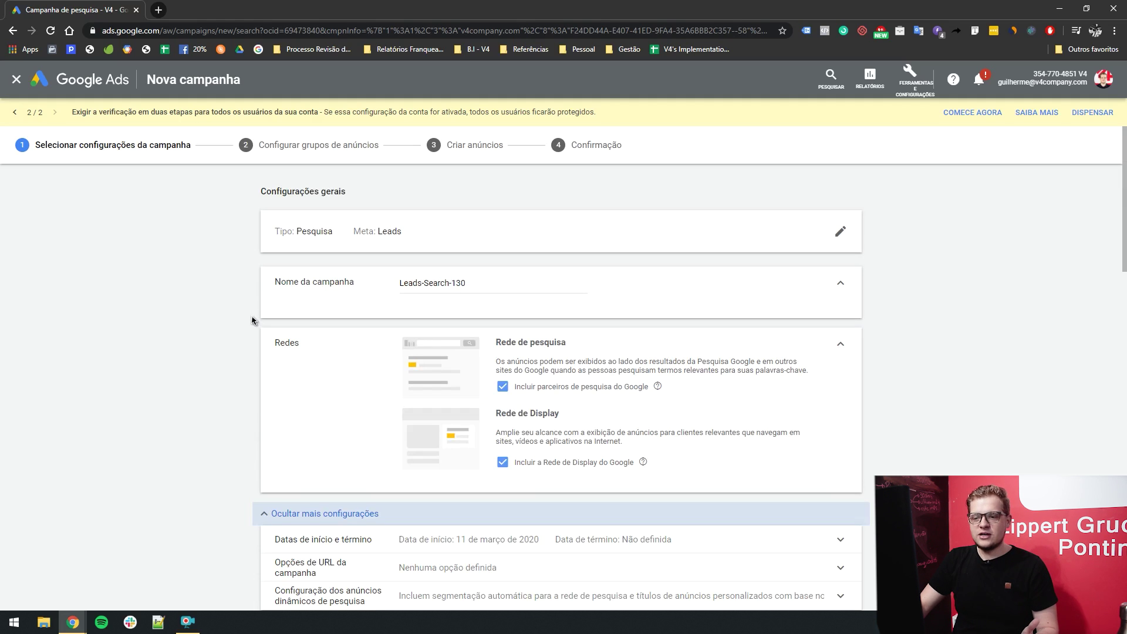
Replace the default campaign name with "Campanha #1 de search".
{"action": "triple_click", "coordinate": [278, 283]}
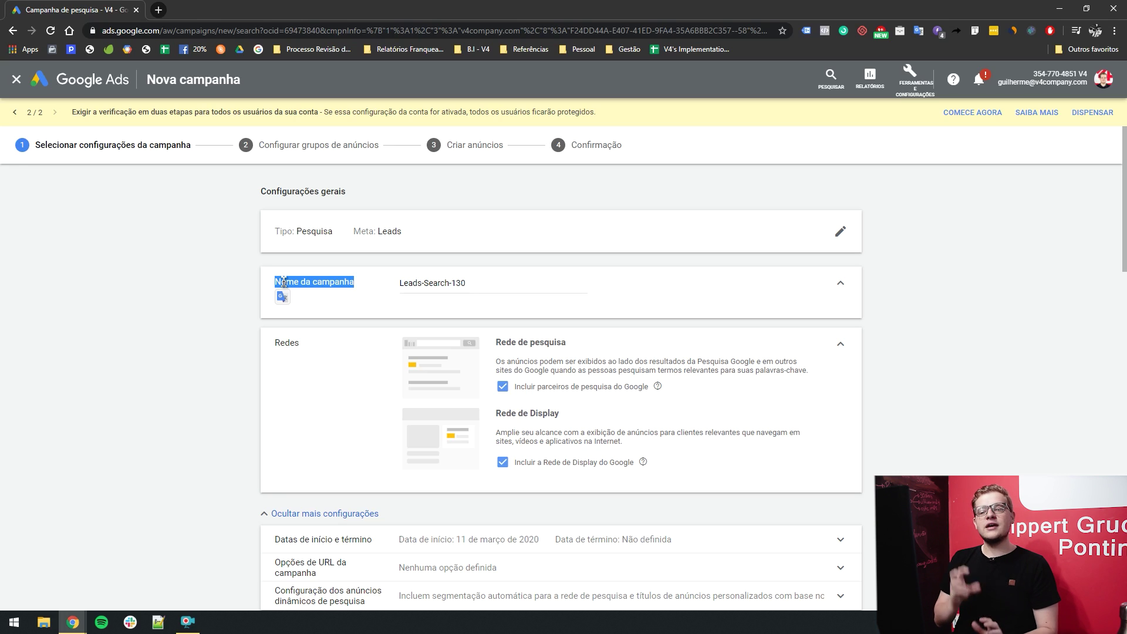
{"action": "left_click", "coordinate": [504, 282]}
{"action": "key", "text": "ctrl+a"}
{"action": "type", "text": "Campana"}
{"action": "key", "text": "BackSpace"}
{"action": "key", "text": "BackSpace"}
{"action": "type", "text": "anah"}
{"action": "key", "text": "BackSpace"}
{"action": "key", "text": "BackSpace"}
{"action": "type", "text": "h"}
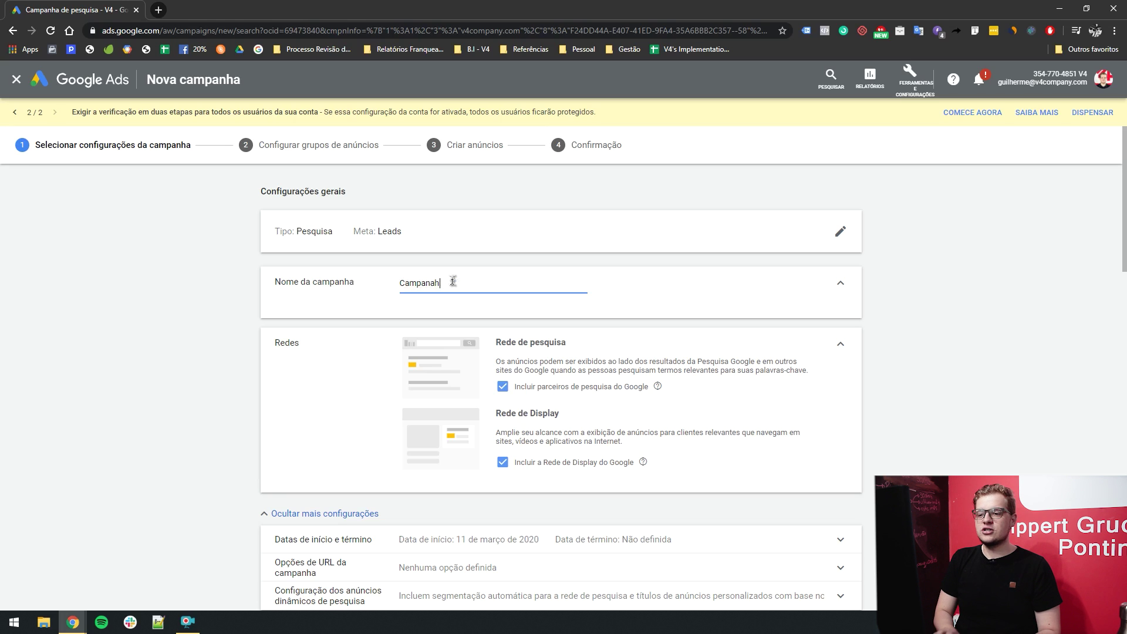
{"action": "type", "text": "a #1 de search"}
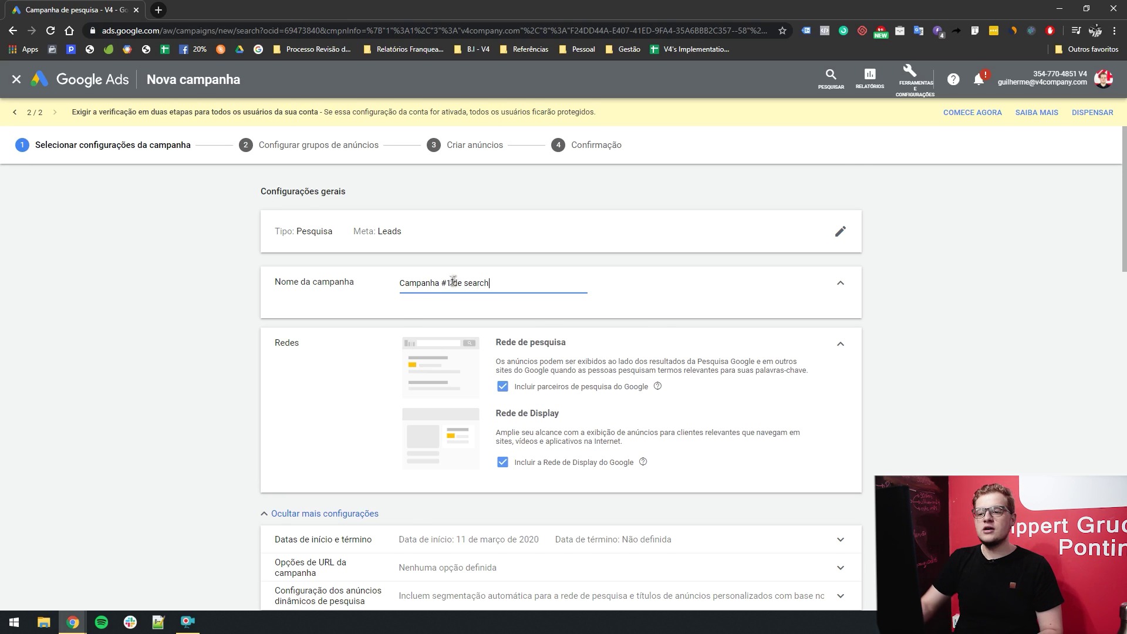
{"action": "scroll", "coordinate": [473, 289], "scroll_direction": "down", "scroll_amount": 1}
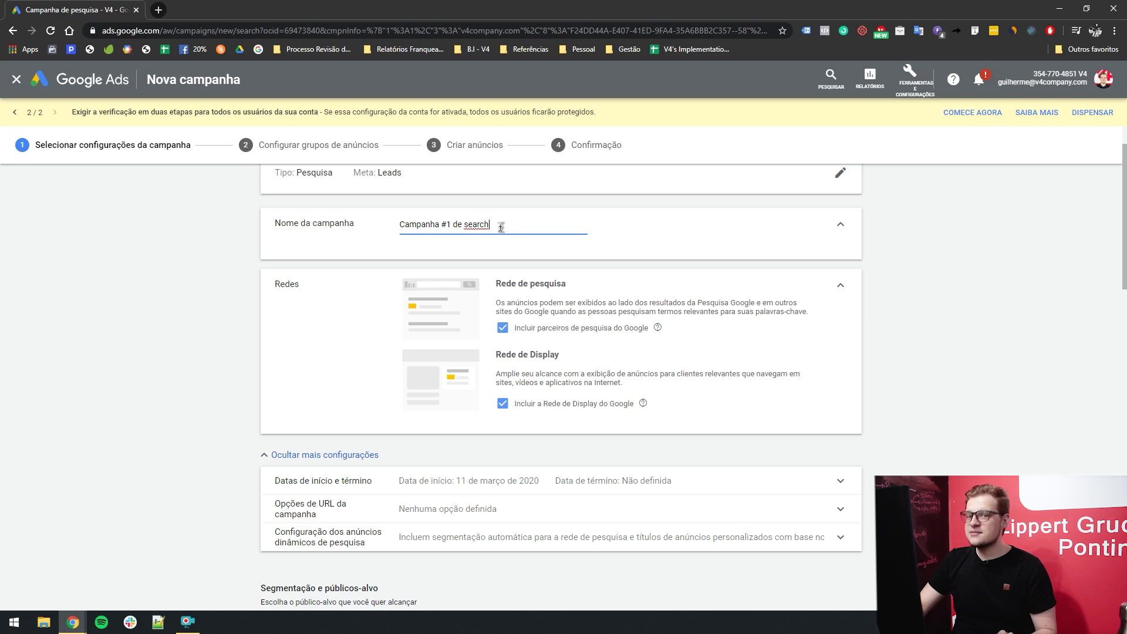
{"action": "left_click_drag", "start_coordinate": [500, 226], "coordinate": [347, 224]}
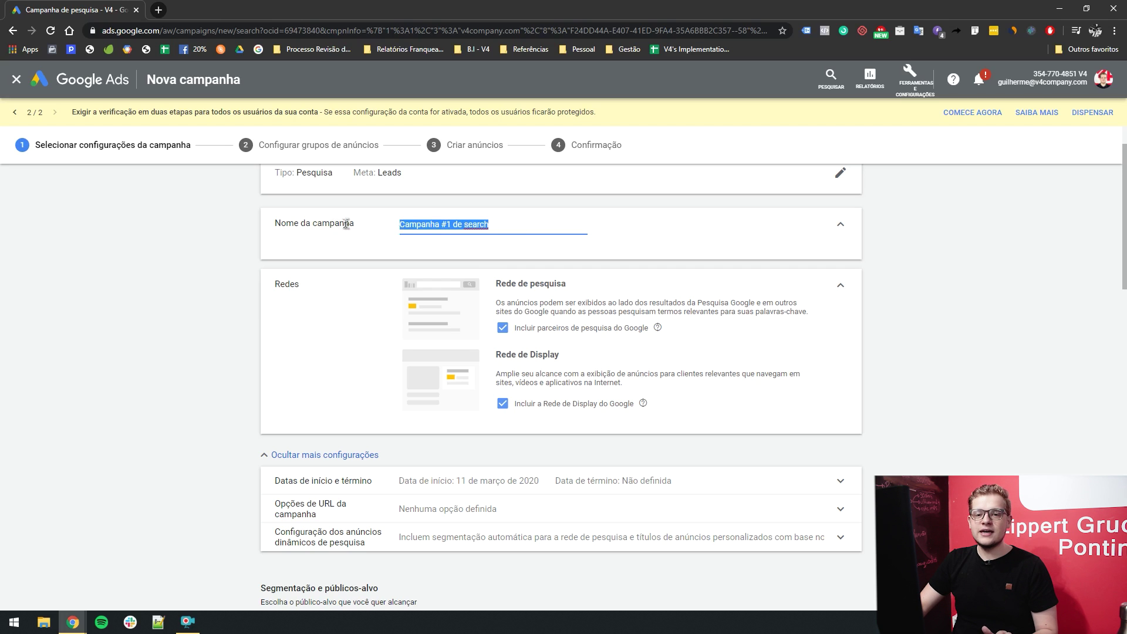
{"action": "left_click", "coordinate": [480, 225]}
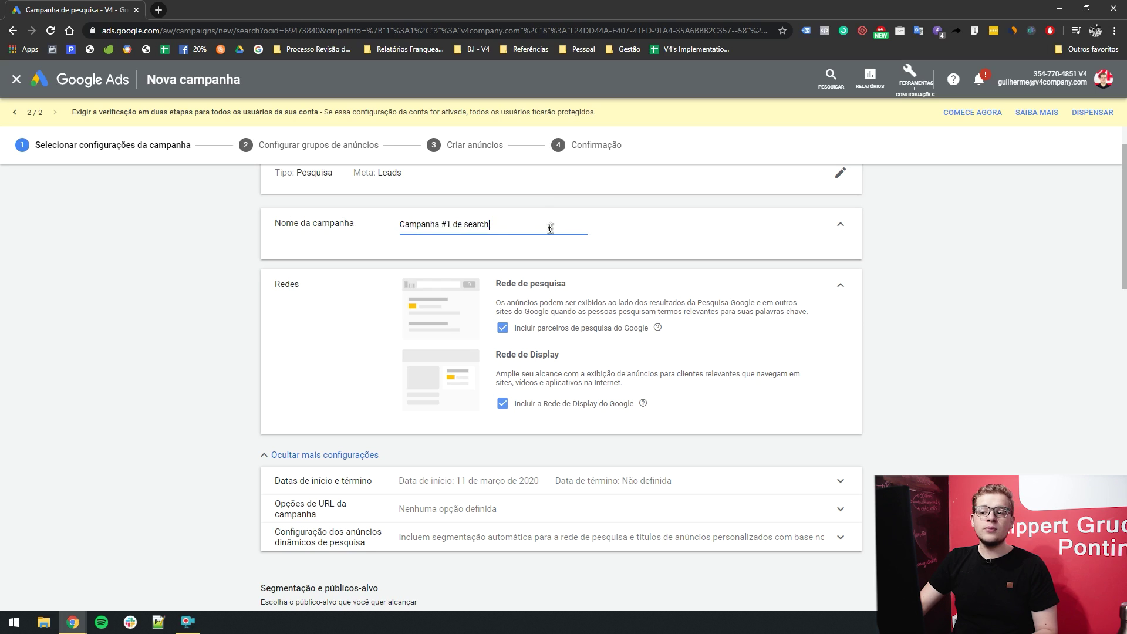
Rename the campaign as "[CONTÍNUA] - Descrição (Campanha Mkt Direto Pdt XPTO)".
{"action": "left_click_drag", "start_coordinate": [520, 226], "coordinate": [375, 221]}
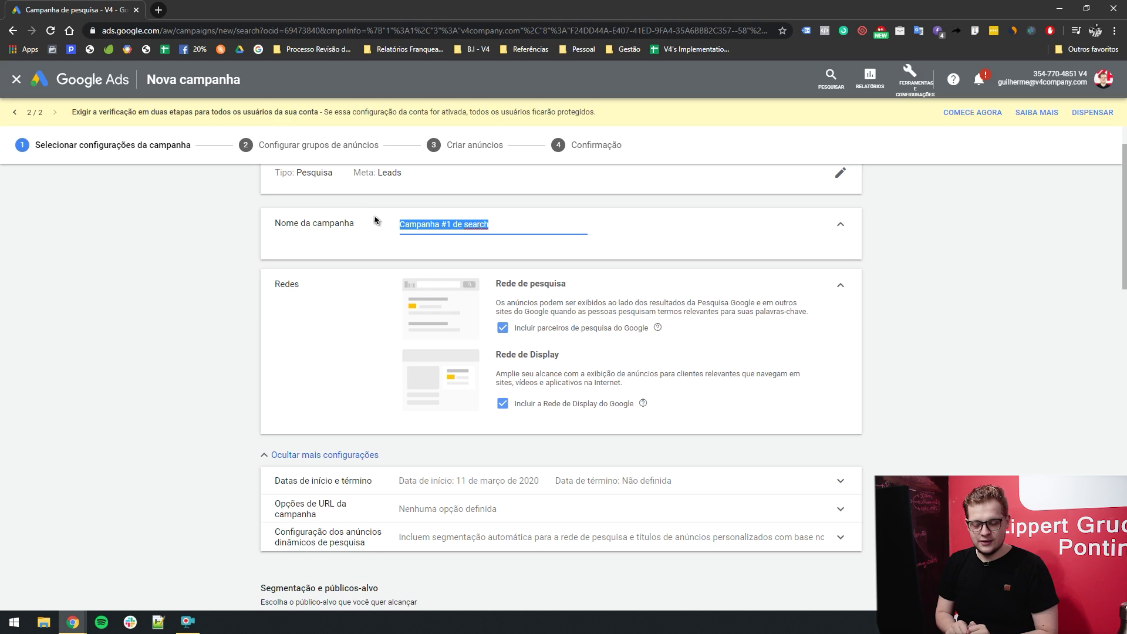
{"action": "key", "text": "BackSpace"}
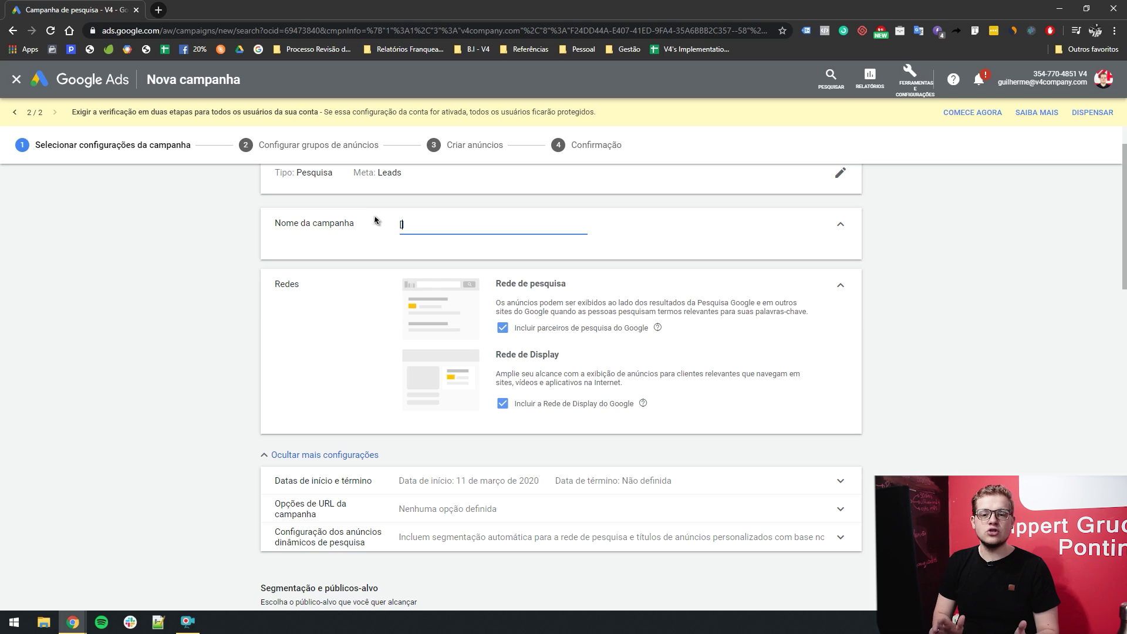
{"action": "type", "text": "[CONTÍN"}
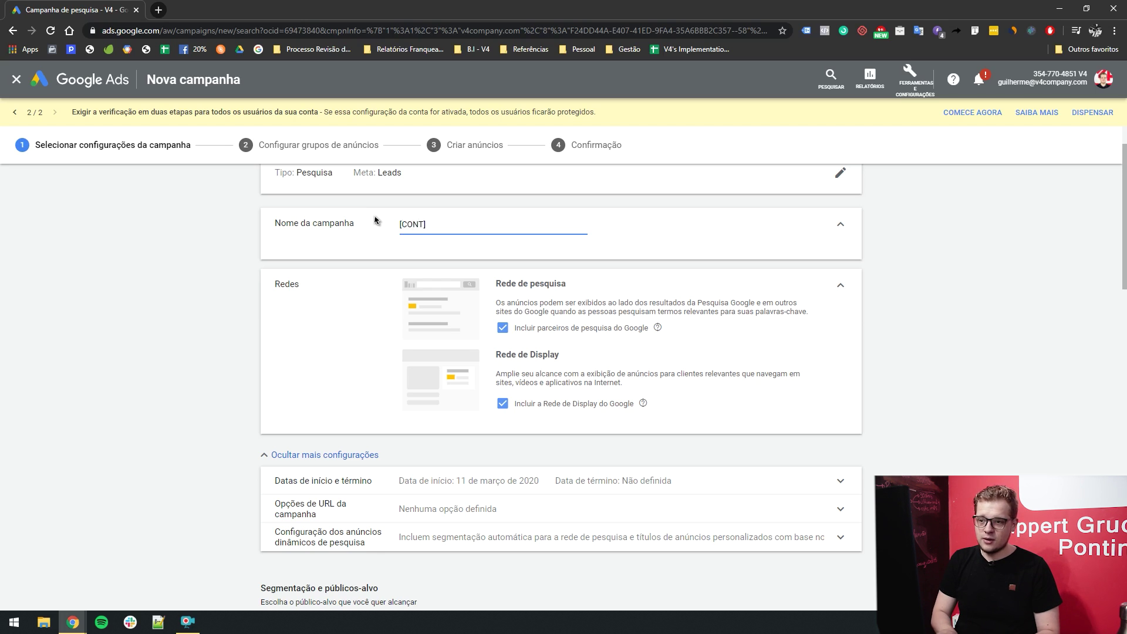
{"action": "type", "text": "UA] -"}
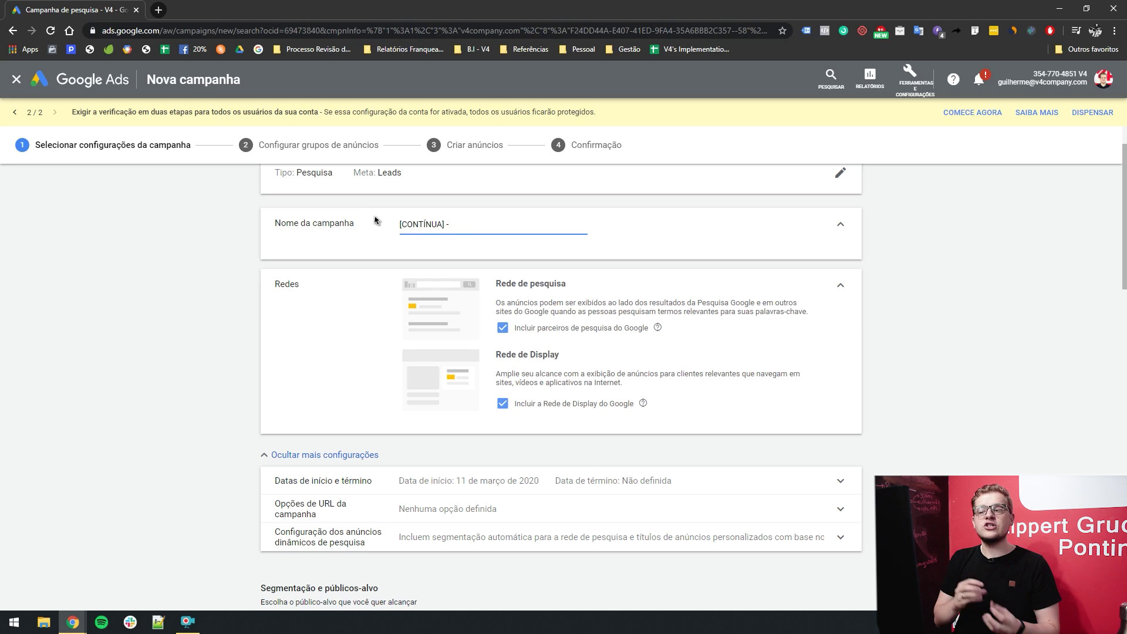
{"action": "type", "text": " Descriç"}
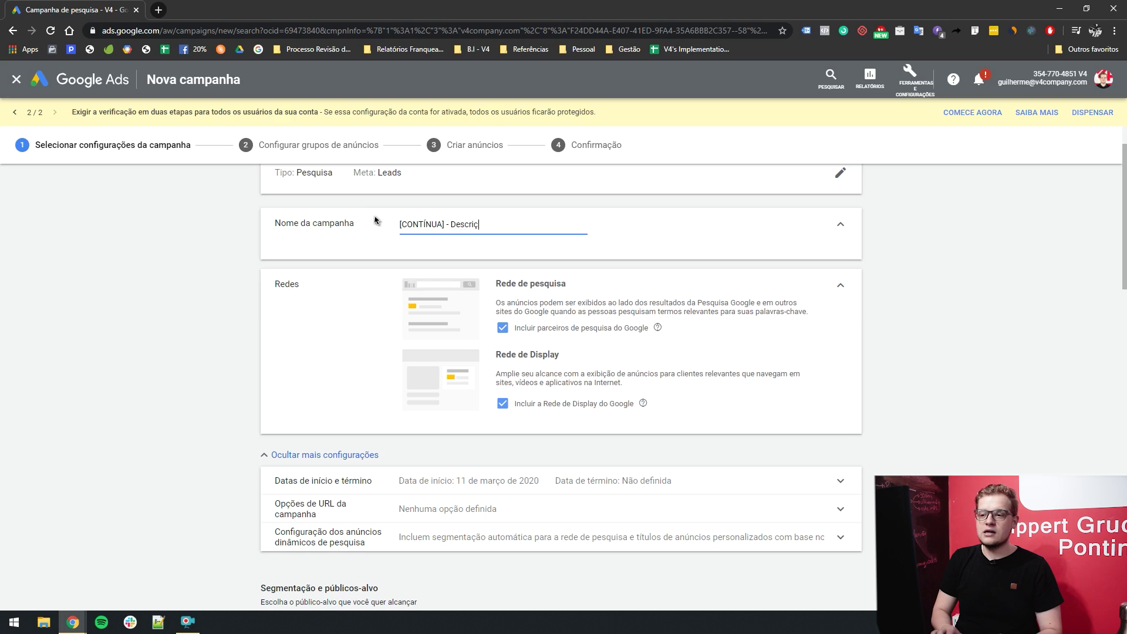
{"action": "type", "text": "ão (C"}
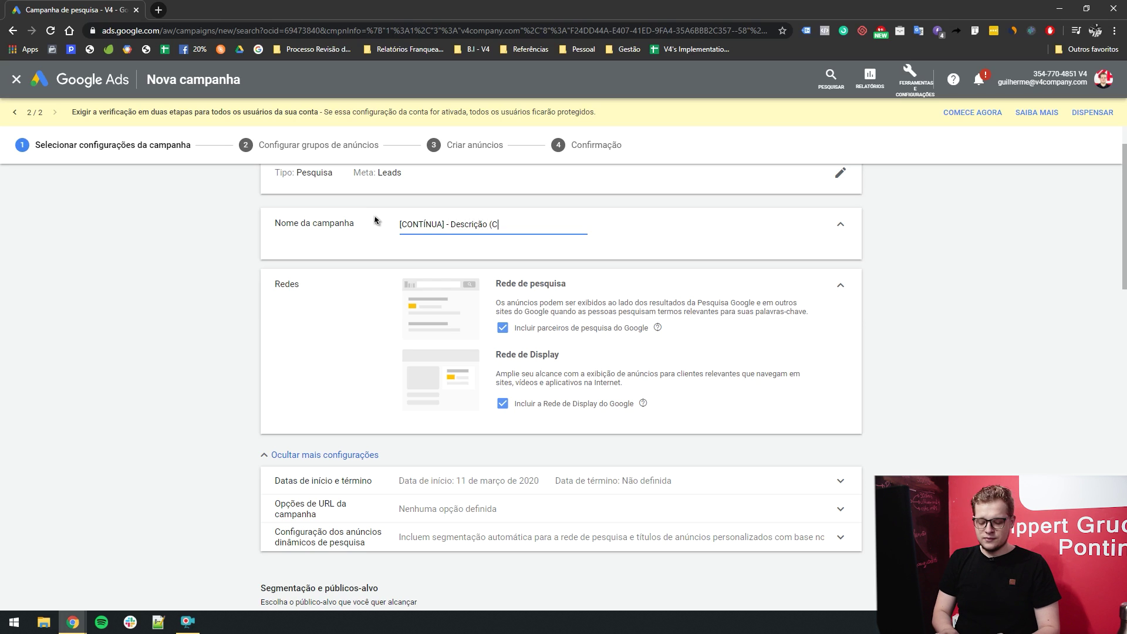
{"action": "type", "text": "ampanha Mkt Direto Pdt XPTO)"}
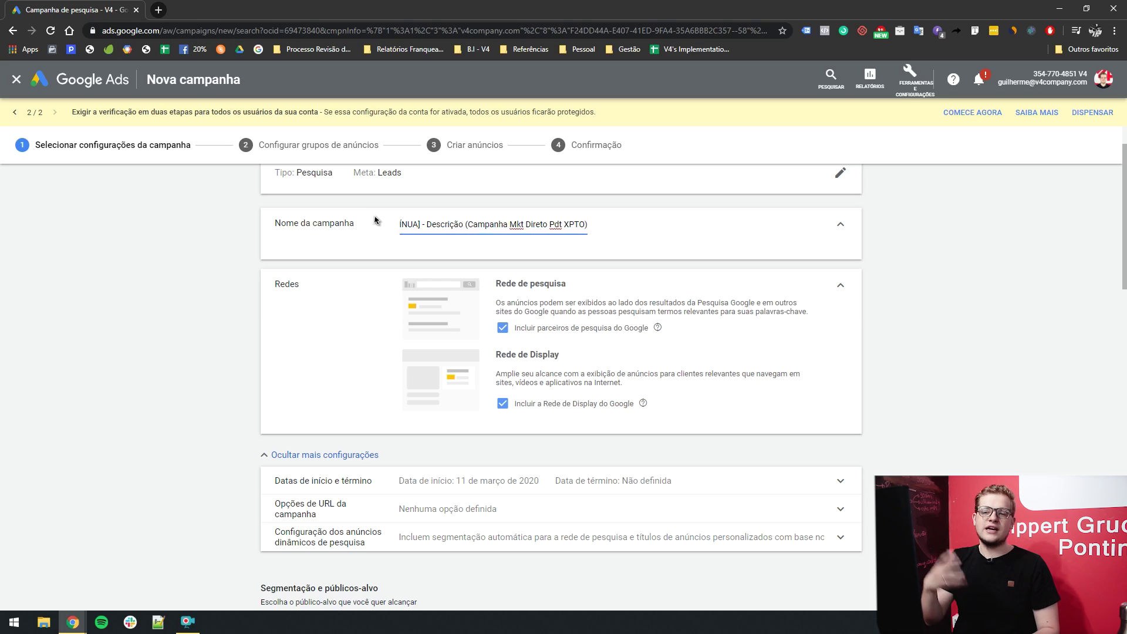
{"action": "key", "text": "Home"}
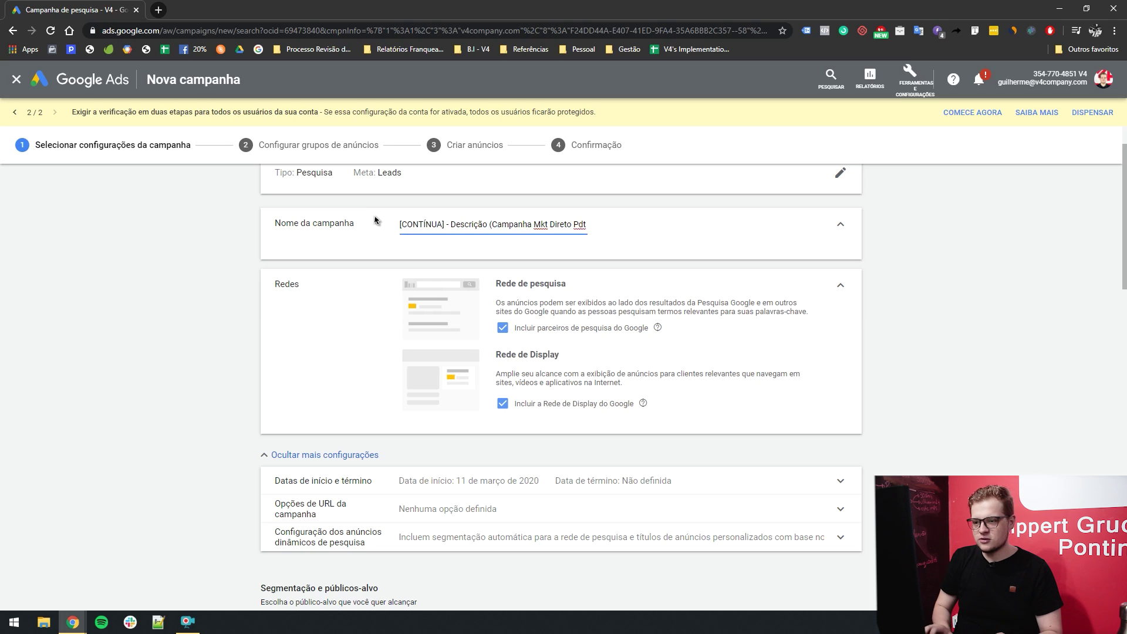
Remove "Descrição" and the parentheses so the campaign name reads "[CONTÍNUA] - Campanha Mkt Direto Pdt XPTO".
{"action": "left_click_drag", "start_coordinate": [471, 225], "coordinate": [695, 236]}
{"action": "key", "text": "ctrl+c"}
{"action": "key", "text": "BackSpace"}
{"action": "double_click", "coordinate": [474, 224]}
{"action": "key", "text": "BackSpace"}
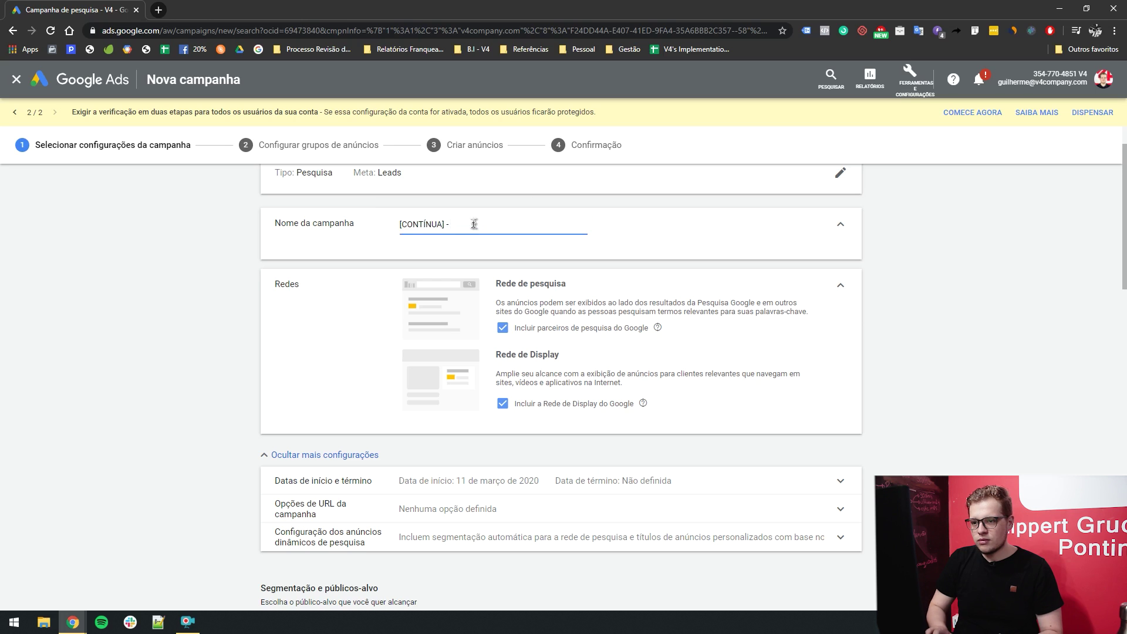
{"action": "key", "text": "ctrl+v"}
{"action": "type", "text": "-"}
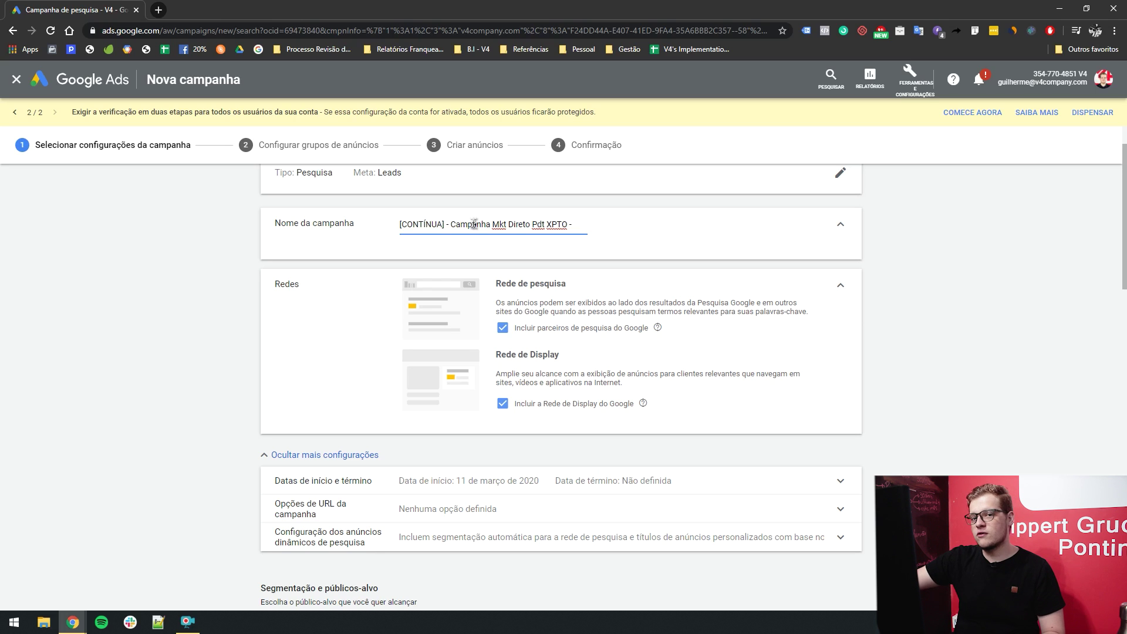
{"action": "key", "text": "BackSpace"}
{"action": "key", "text": "BackSpace"}
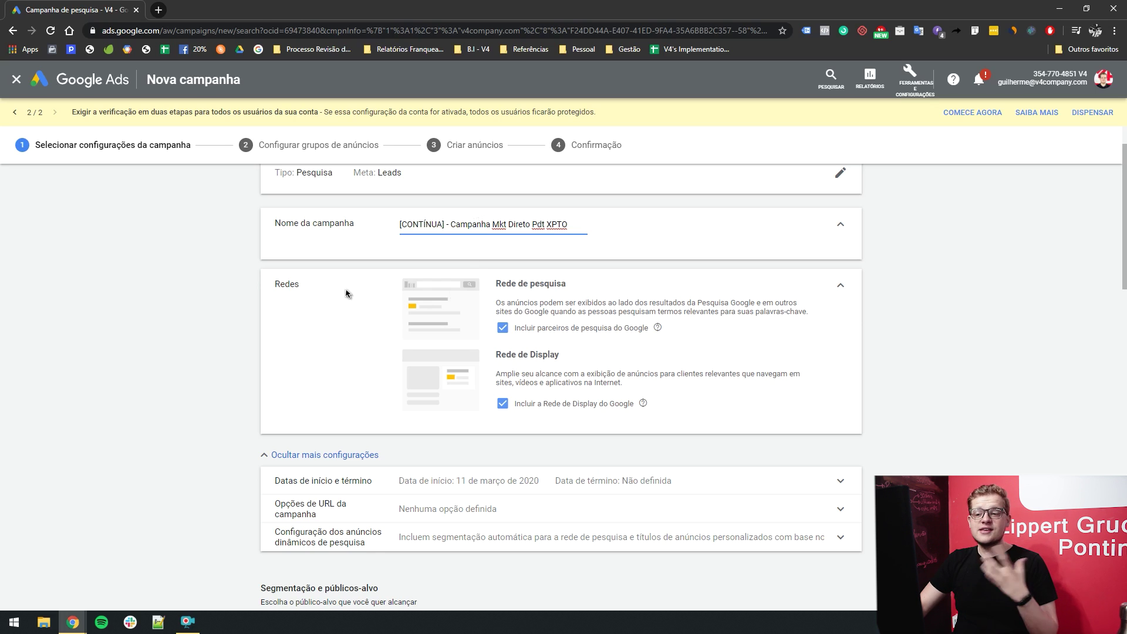
{"action": "left_click", "coordinate": [297, 284]}
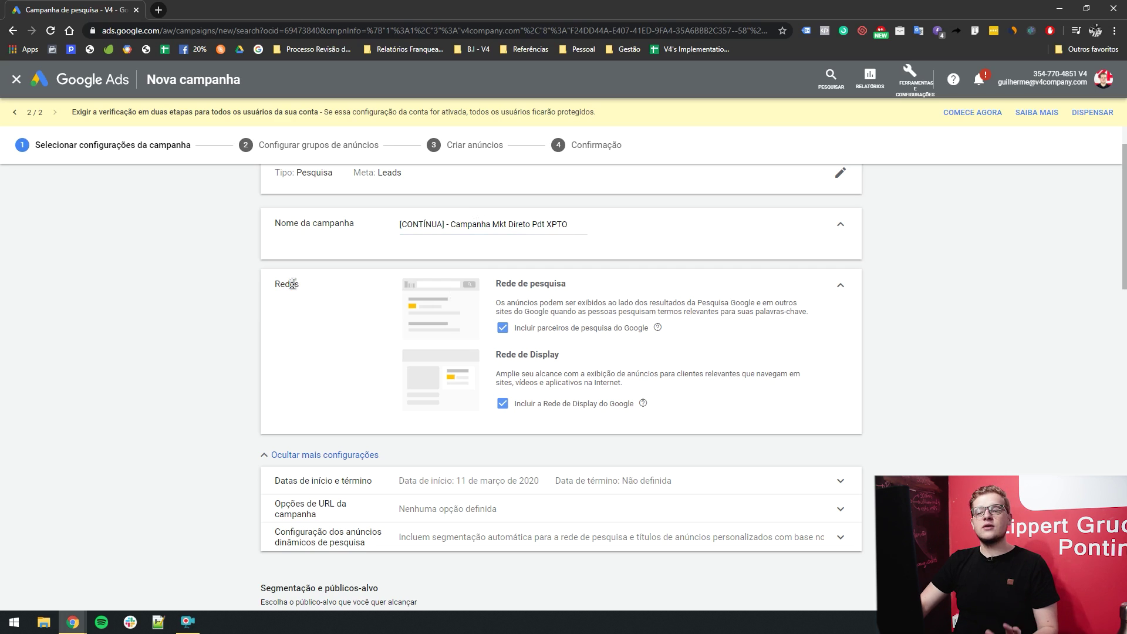
Examine the Rede de Display option and the additional settings for start and end dates and campaign URL options.
{"action": "left_click_drag", "start_coordinate": [505, 356], "coordinate": [559, 356]}
{"action": "left_click", "coordinate": [536, 361]}
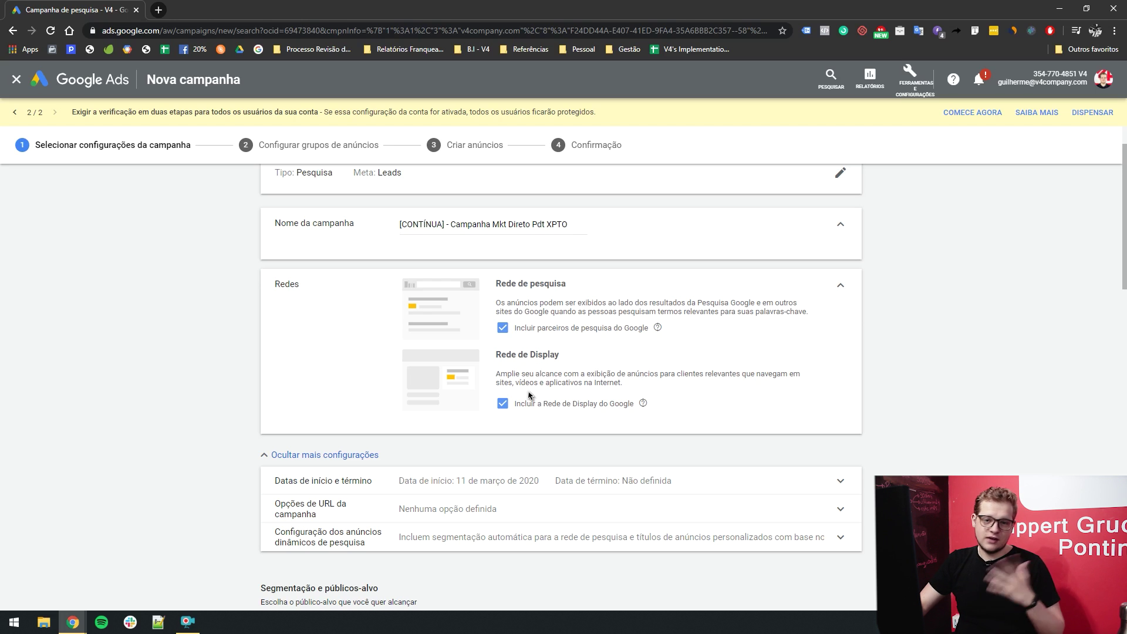
{"action": "scroll", "coordinate": [557, 351], "scroll_direction": "down", "scroll_amount": 3}
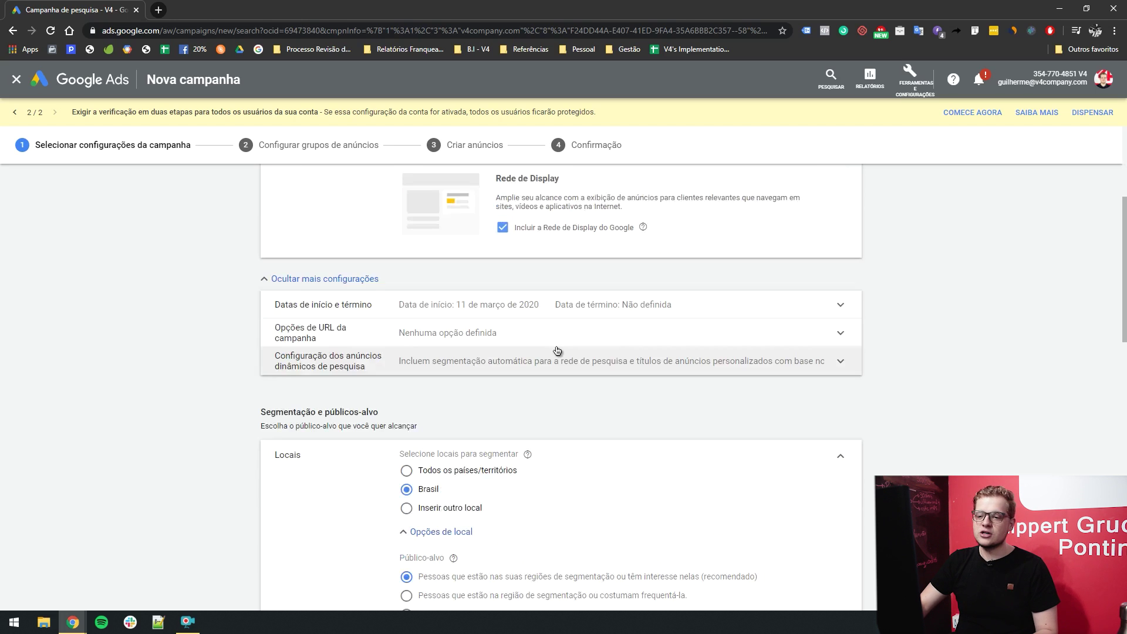
{"action": "left_click", "coordinate": [332, 279]}
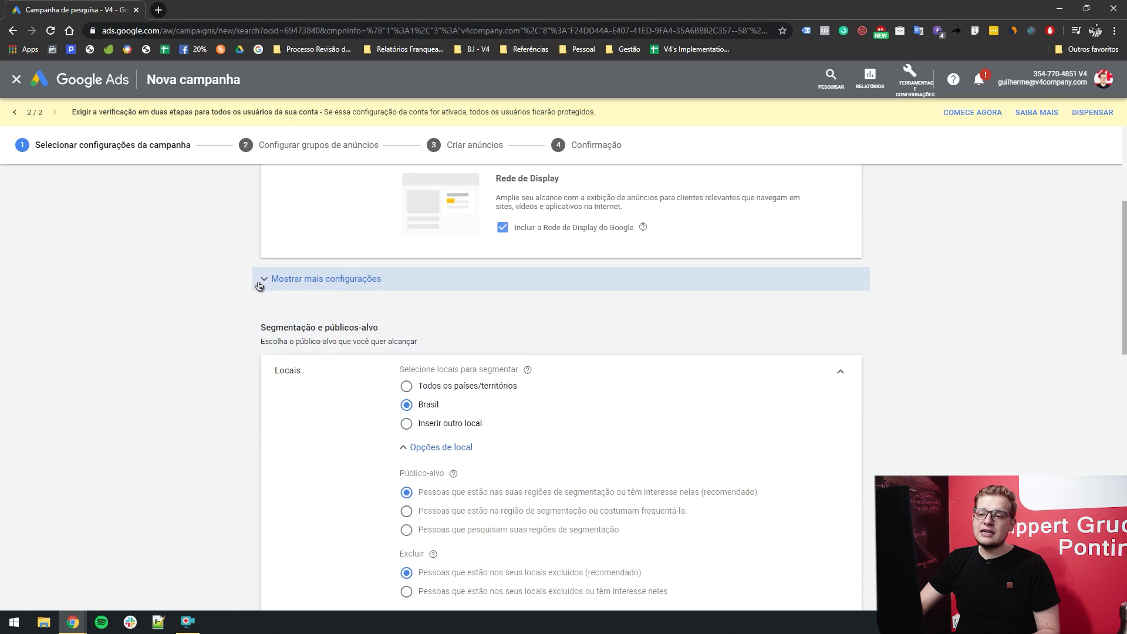
{"action": "left_click", "coordinate": [332, 281]}
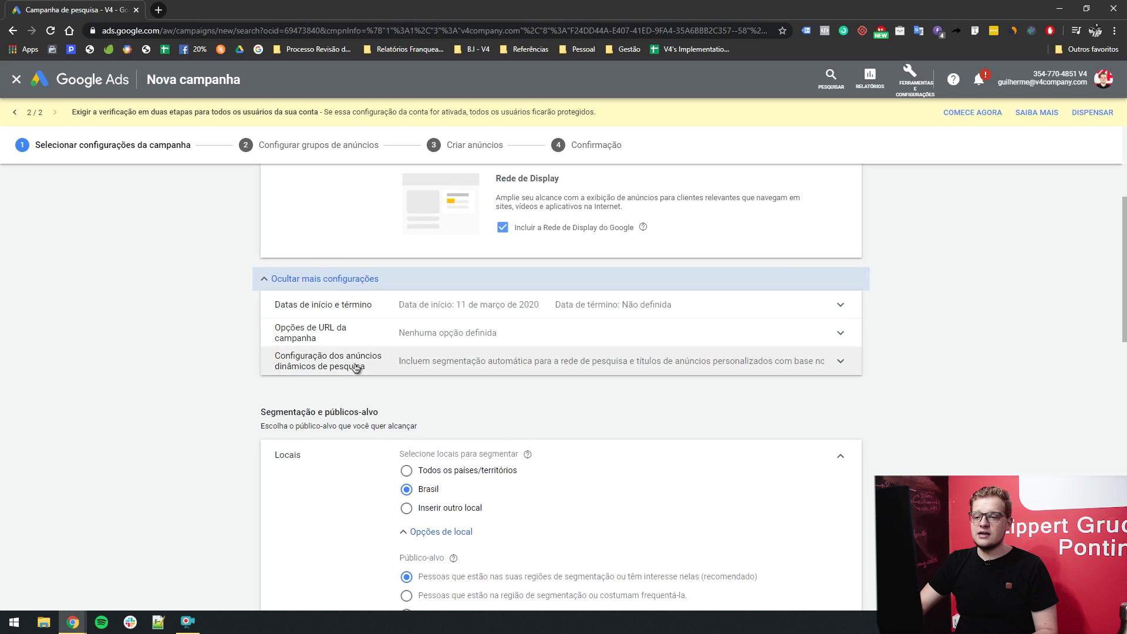
{"action": "left_click", "coordinate": [352, 320]}
{"action": "scroll", "coordinate": [364, 341], "scroll_direction": "up", "scroll_amount": 4}
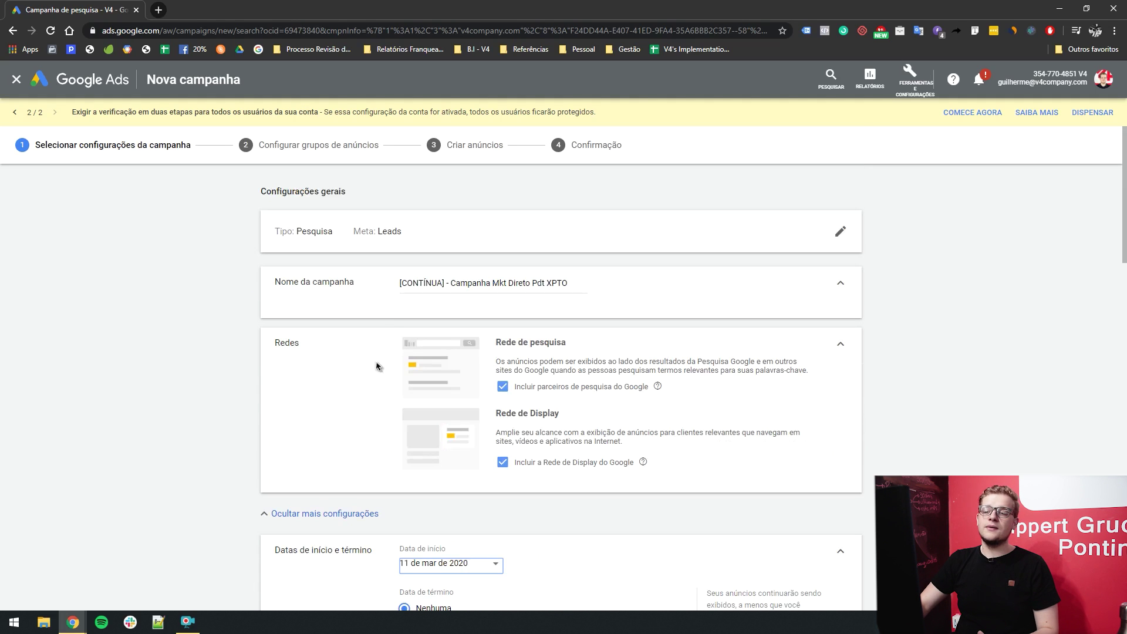
{"action": "double_click", "coordinate": [407, 284]}
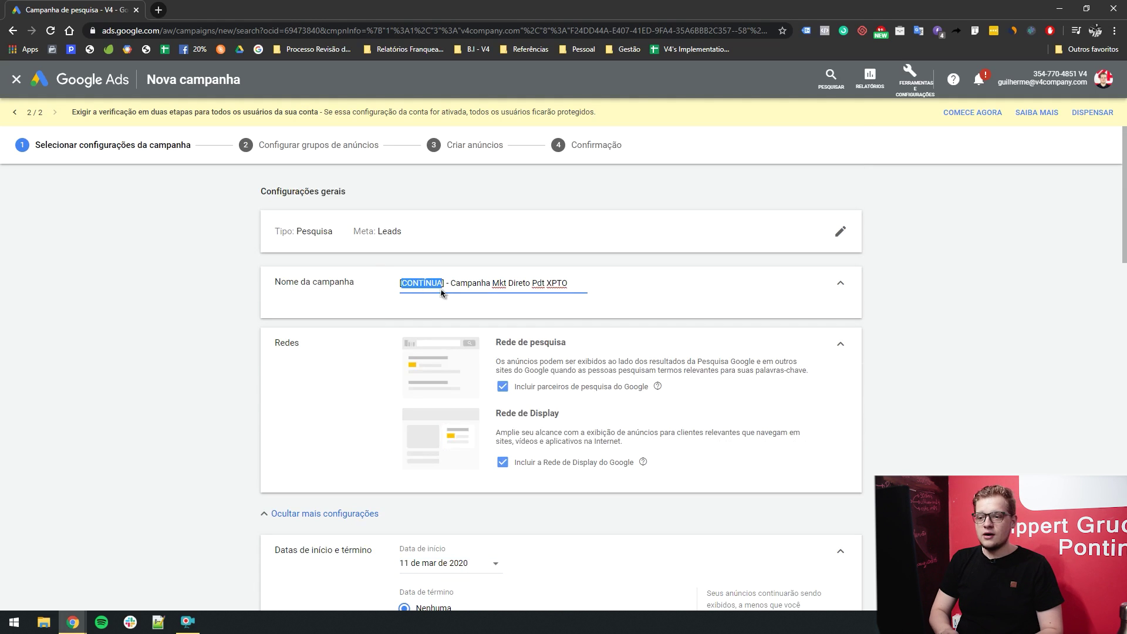
{"action": "scroll", "coordinate": [443, 293], "scroll_direction": "down", "scroll_amount": 7}
{"action": "scroll", "coordinate": [421, 275], "scroll_direction": "up", "scroll_amount": 3}
{"action": "scroll", "coordinate": [442, 337], "scroll_direction": "down", "scroll_amount": 1}
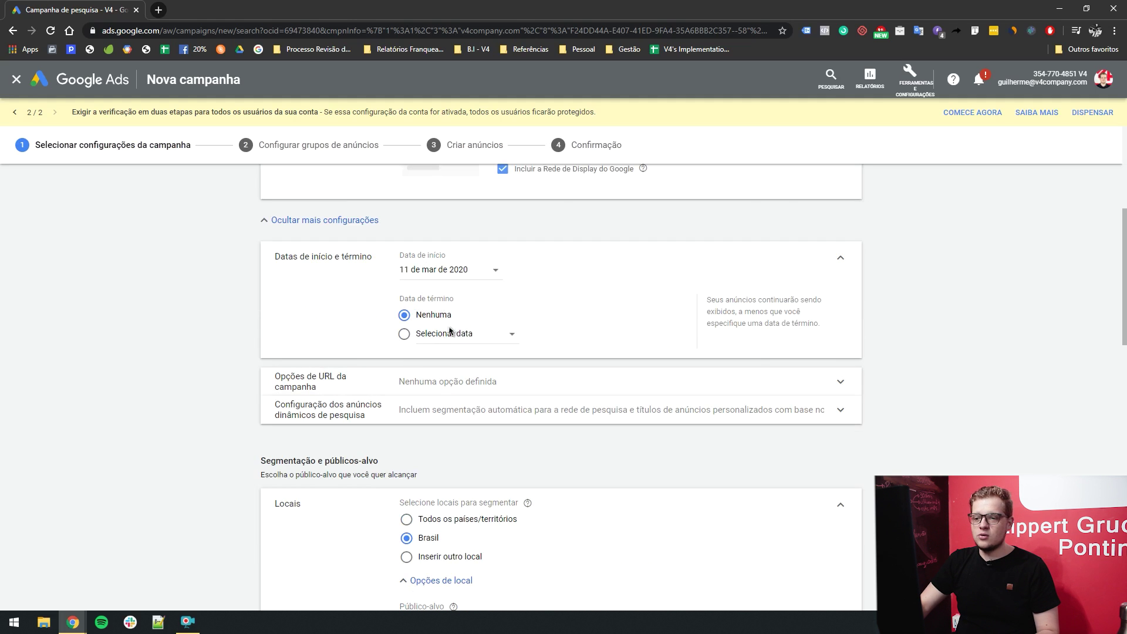
{"action": "left_click", "coordinate": [841, 258]}
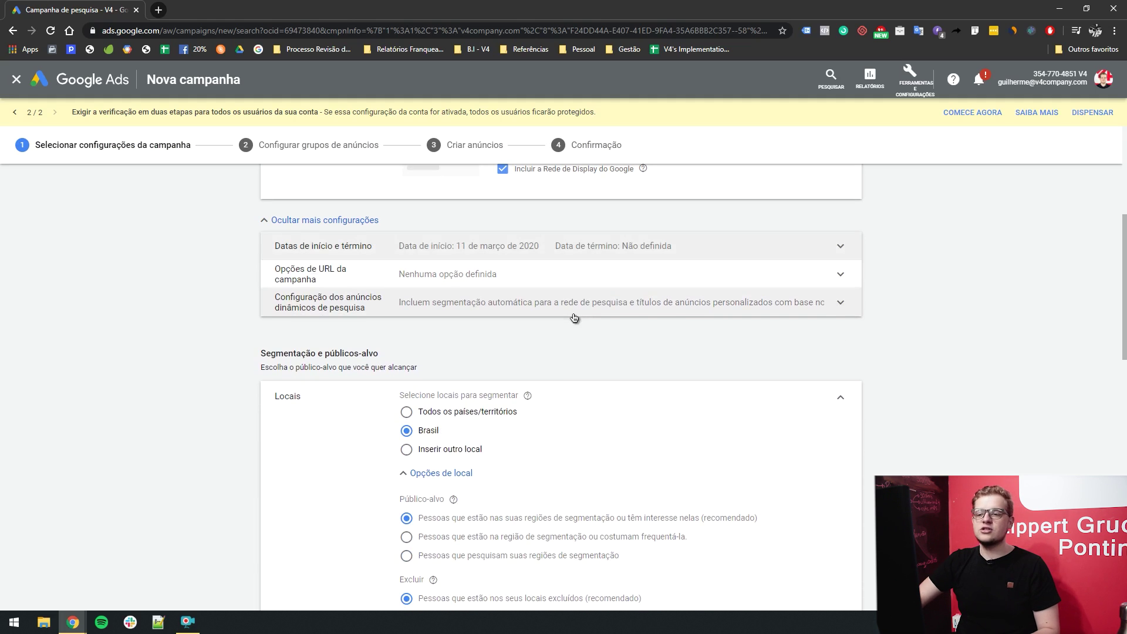
{"action": "left_click", "coordinate": [395, 277]}
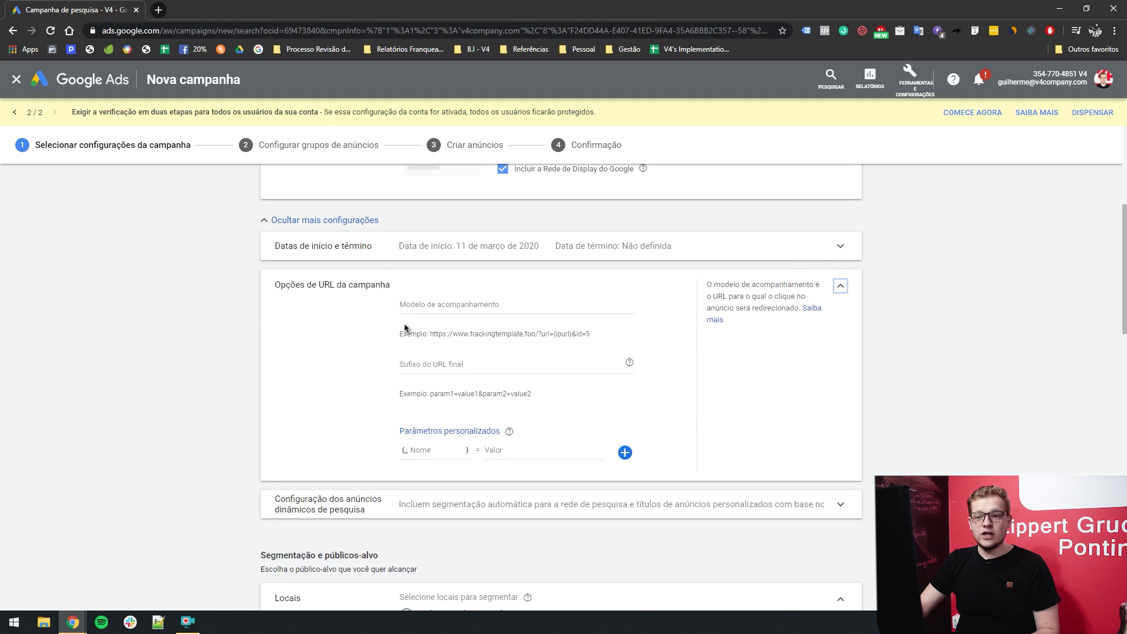
Collapse the campaign URL options and examine the location targeting options for Brasil, especially the recommended Público-alvo choice.
{"action": "left_click", "coordinate": [841, 287]}
{"action": "scroll", "coordinate": [201, 272], "scroll_direction": "down", "scroll_amount": 2}
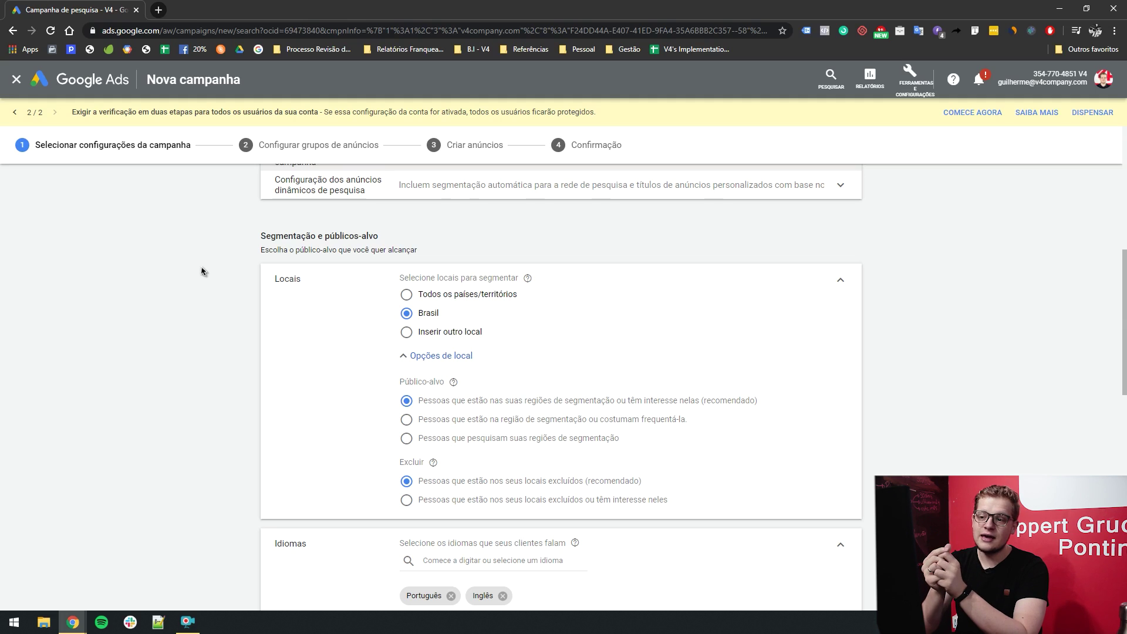
{"action": "scroll", "coordinate": [452, 226], "scroll_direction": "down", "scroll_amount": 2}
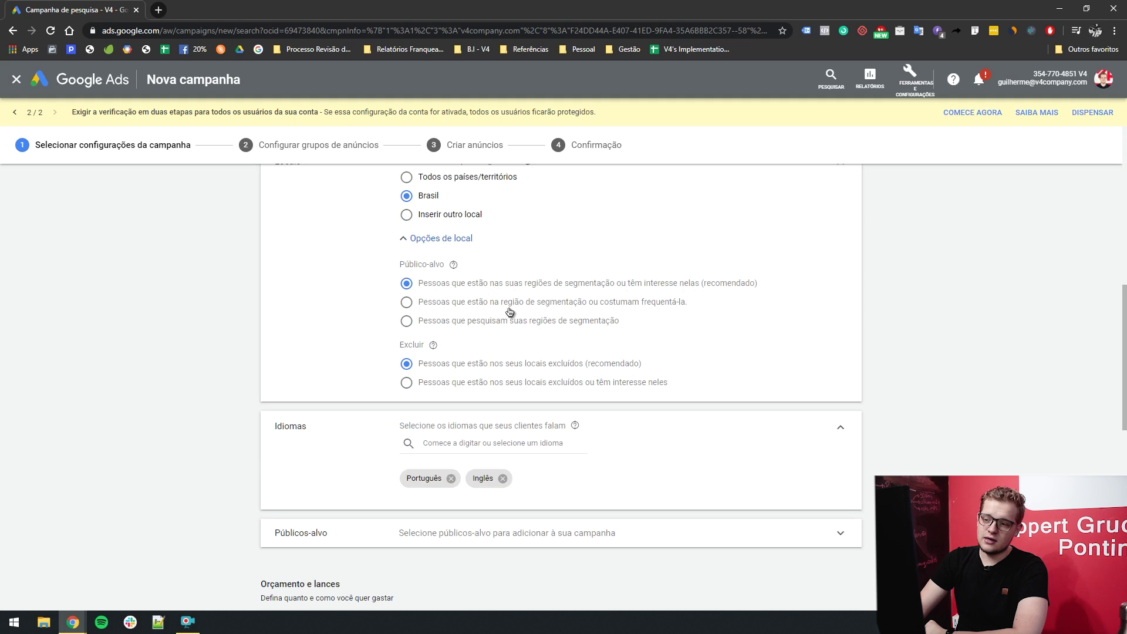
{"action": "left_click_drag", "start_coordinate": [419, 283], "coordinate": [548, 282]}
{"action": "mouse_move", "coordinate": [678, 284]}
{"action": "left_mouse_down"}
{"action": "mouse_move", "coordinate": [643, 285]}
{"action": "mouse_move", "coordinate": [655, 285]}
{"action": "left_mouse_up"}
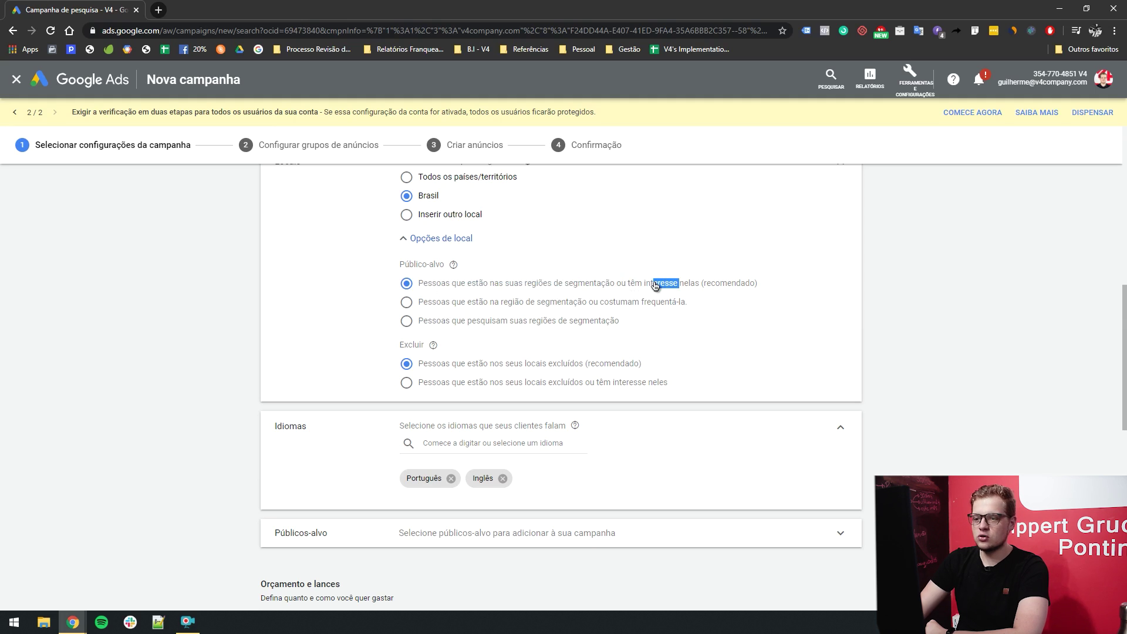
{"action": "left_click", "coordinate": [656, 284]}
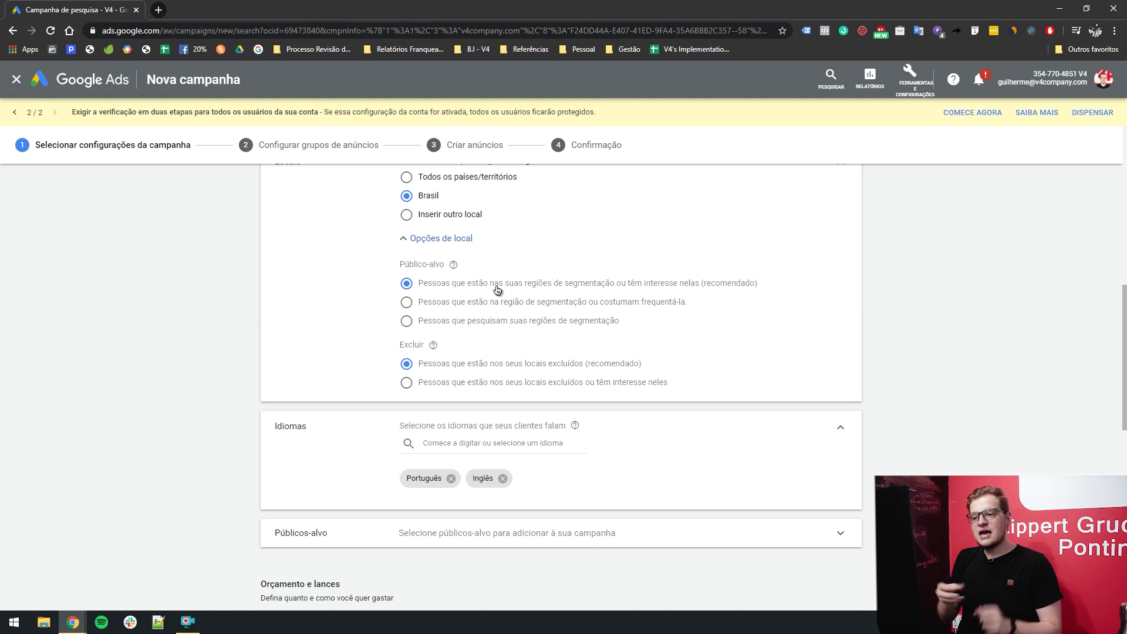
{"action": "double_click", "coordinate": [620, 285]}
{"action": "left_click", "coordinate": [618, 290]}
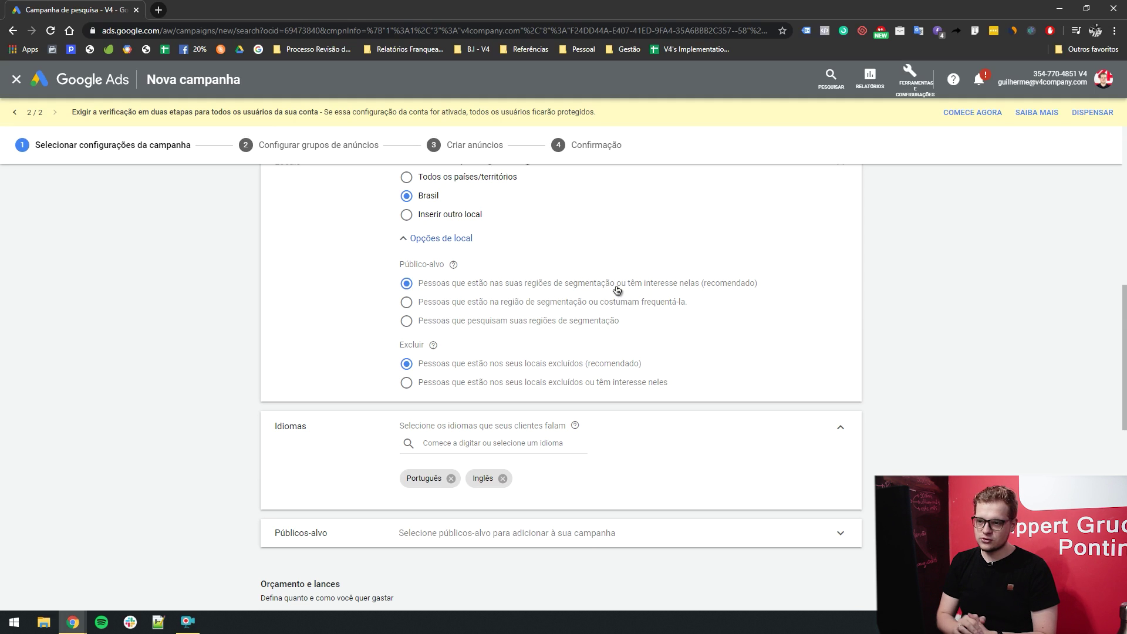
Set the Público-alvo location option to "Pessoas que pesquisam suas regiões de segmentação".
{"action": "left_click", "coordinate": [420, 306]}
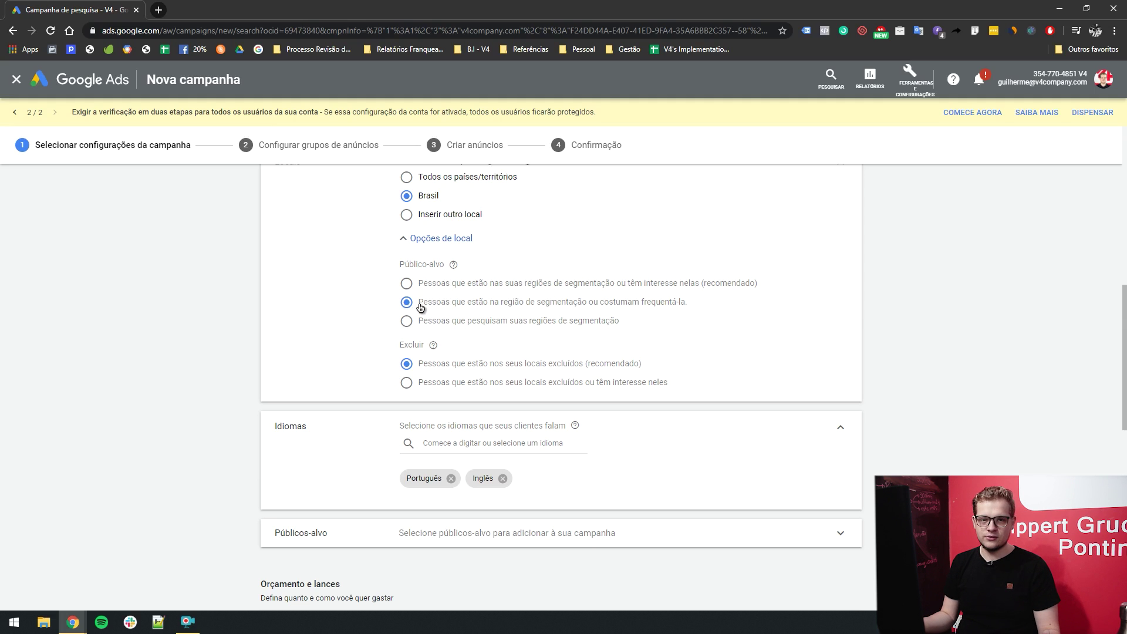
{"action": "left_click", "coordinate": [492, 321]}
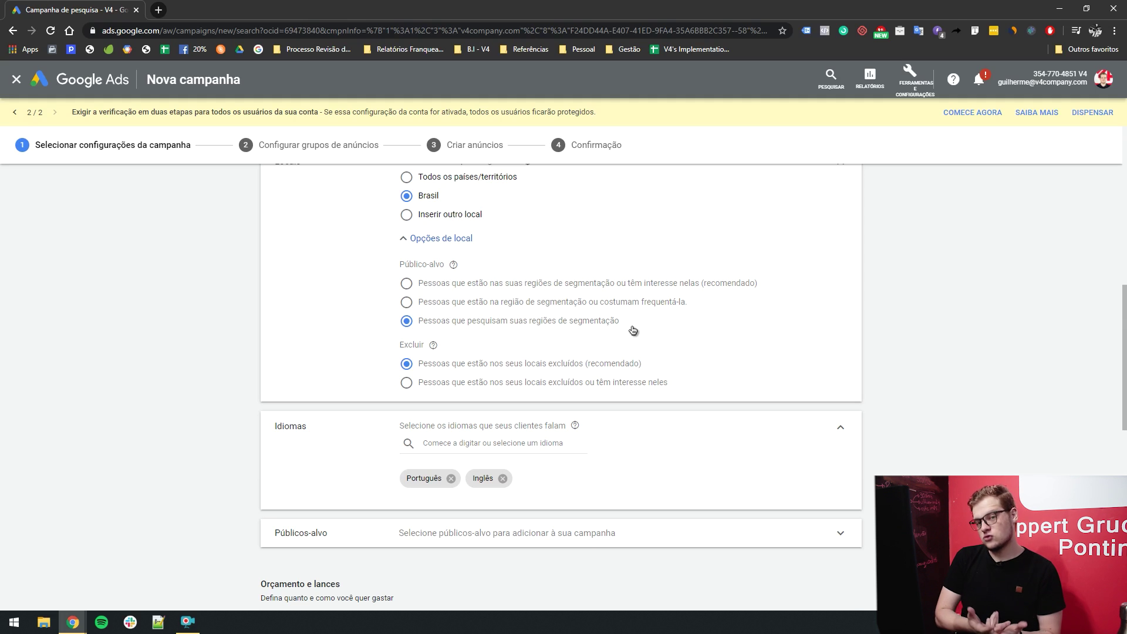
{"action": "scroll", "coordinate": [347, 369], "scroll_direction": "up", "scroll_amount": 1}
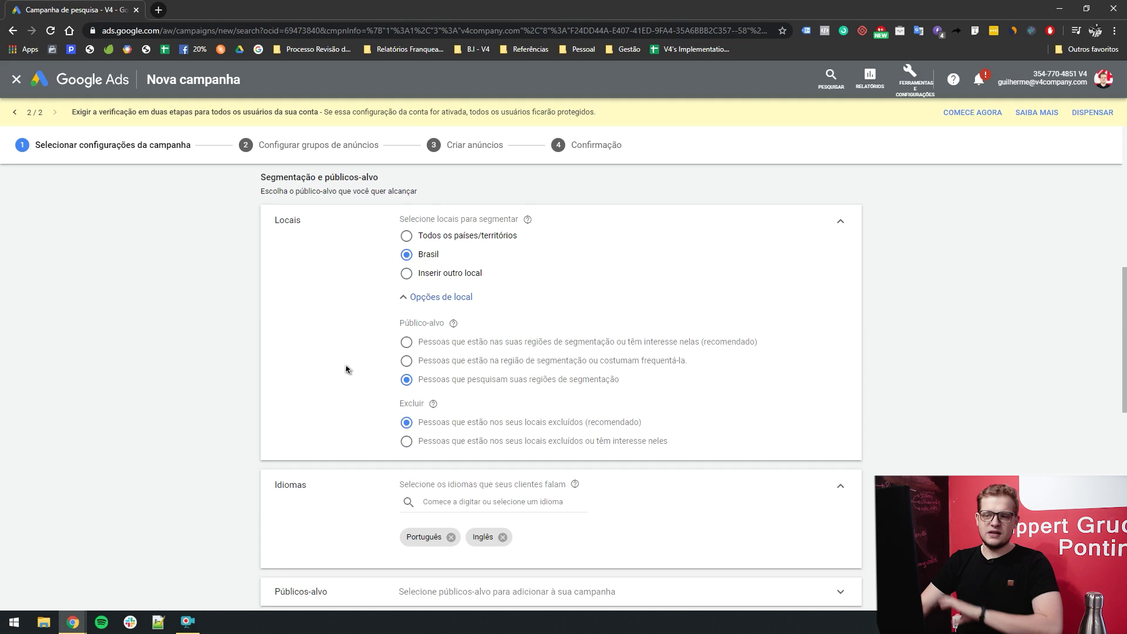
Review the campaign's Idiomas setting and expand Públicos-alvo to examine its recommended Observação mode.
{"action": "scroll", "coordinate": [203, 302], "scroll_direction": "down", "scroll_amount": 4}
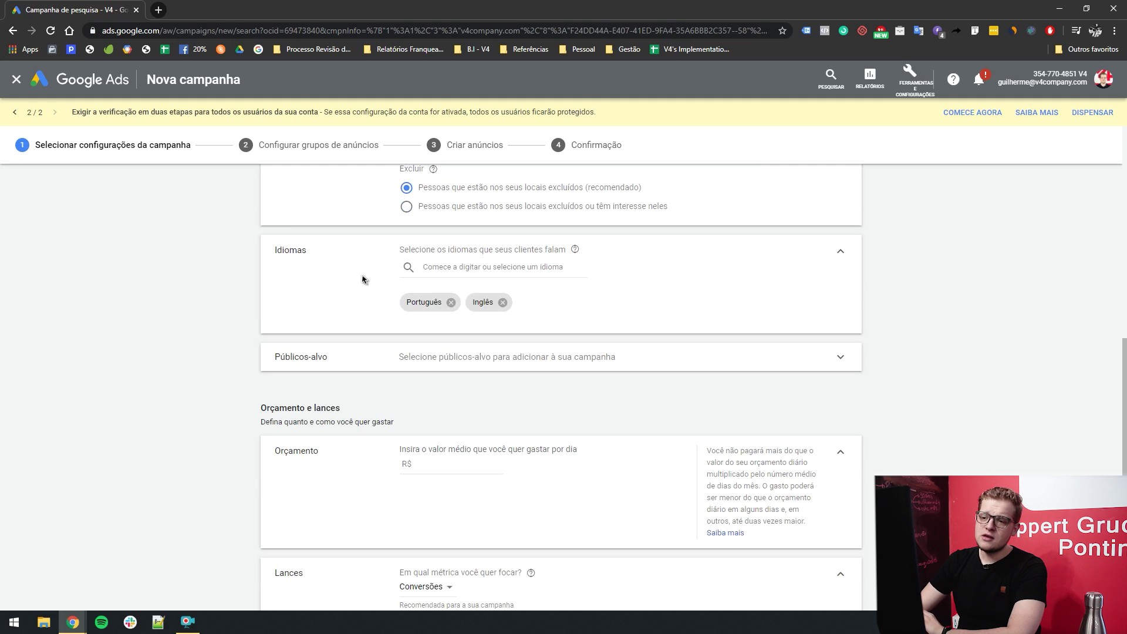
{"action": "left_click", "coordinate": [441, 267]}
{"action": "left_click", "coordinate": [295, 287]}
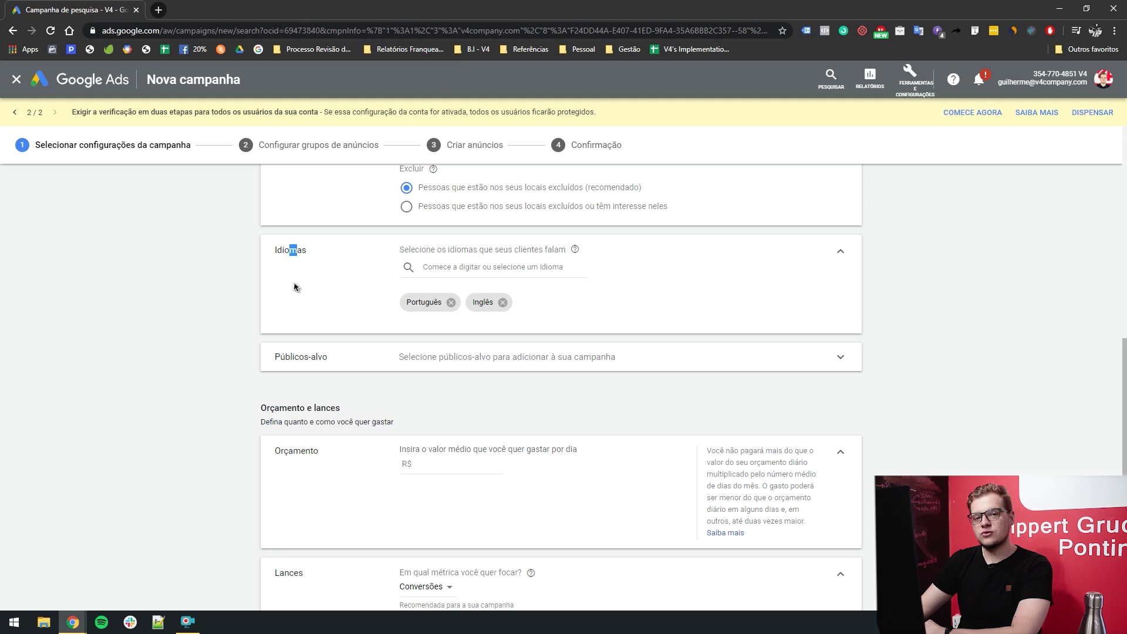
{"action": "left_click", "coordinate": [368, 357]}
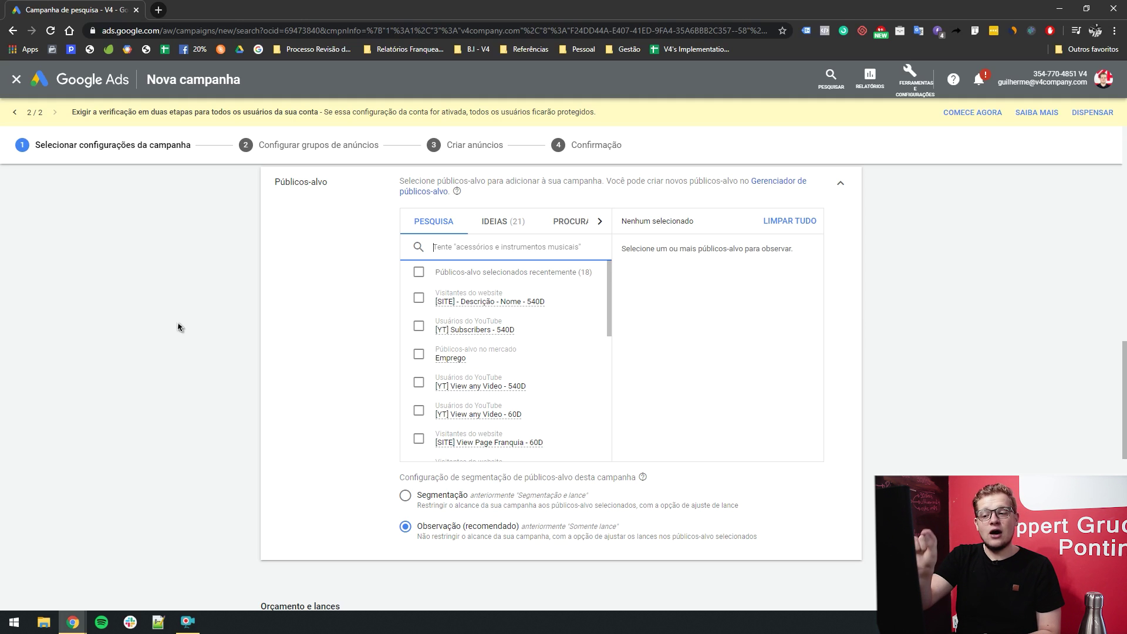
{"action": "left_click_drag", "start_coordinate": [469, 527], "coordinate": [519, 527]}
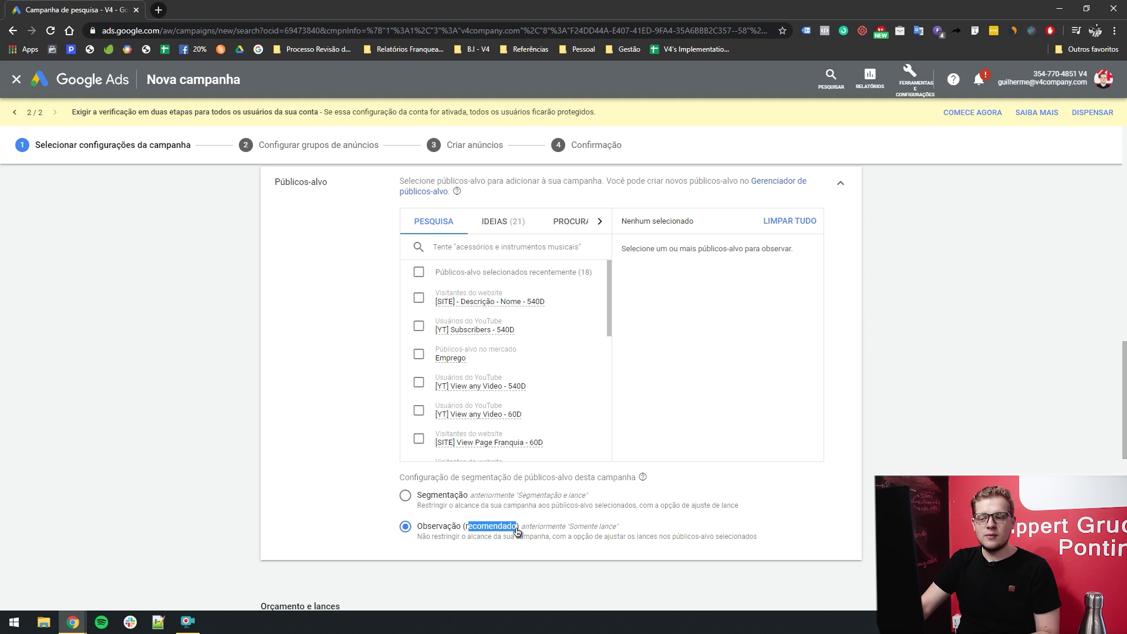
{"action": "left_click", "coordinate": [498, 533]}
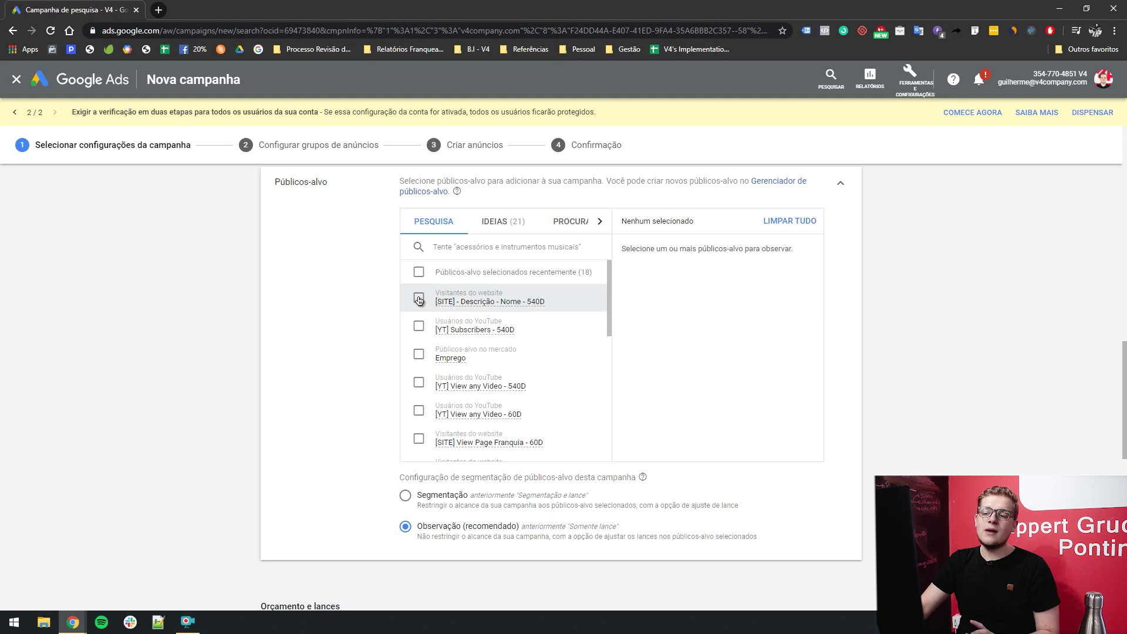
Add the audiences "[YT] Subscribers - 540D", "Emprego", "[SITE] - Converteu Assessoria 540D" and "[YT] View any Video - 15D" to the campaign.
{"action": "left_click", "coordinate": [419, 327]}
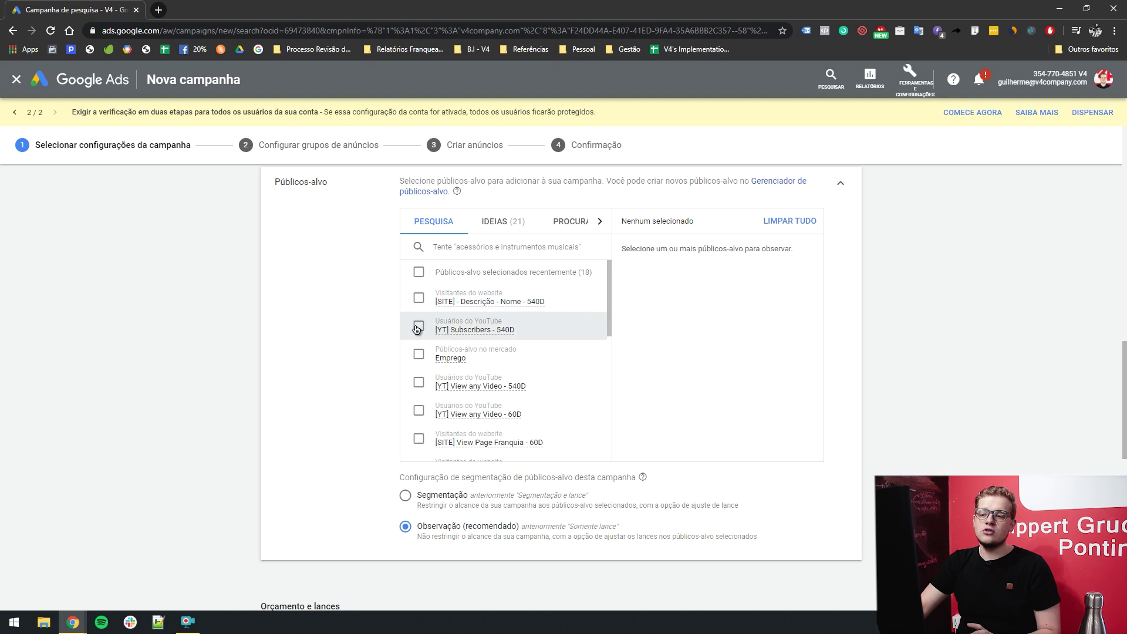
{"action": "scroll", "coordinate": [421, 331], "scroll_direction": "down", "scroll_amount": 1}
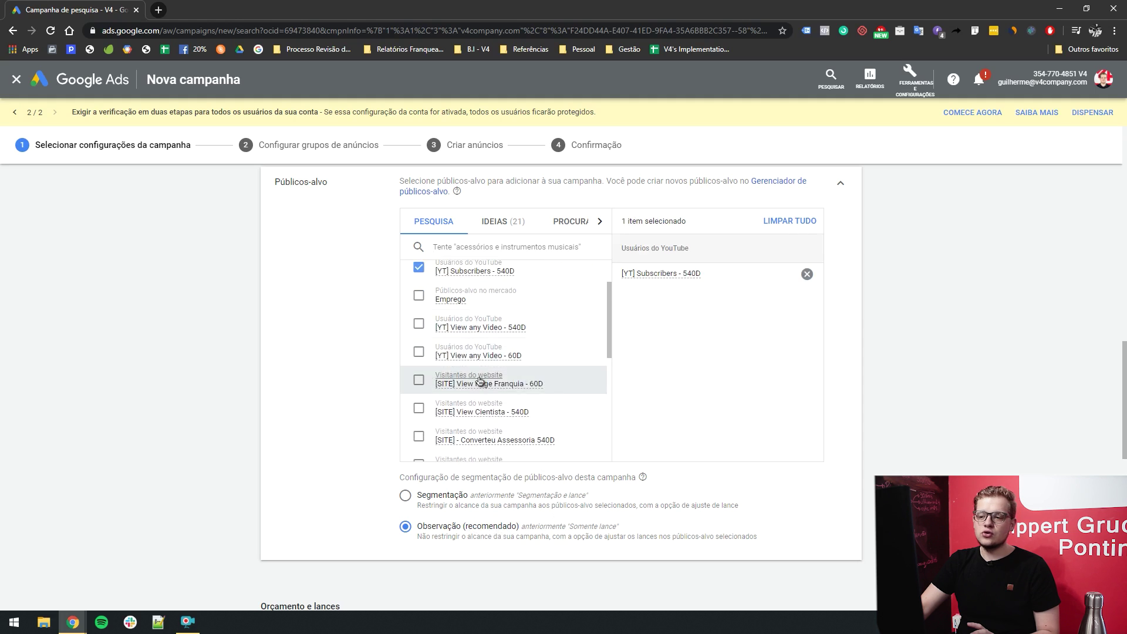
{"action": "left_click", "coordinate": [419, 297]}
{"action": "scroll", "coordinate": [442, 327], "scroll_direction": "down", "scroll_amount": 2}
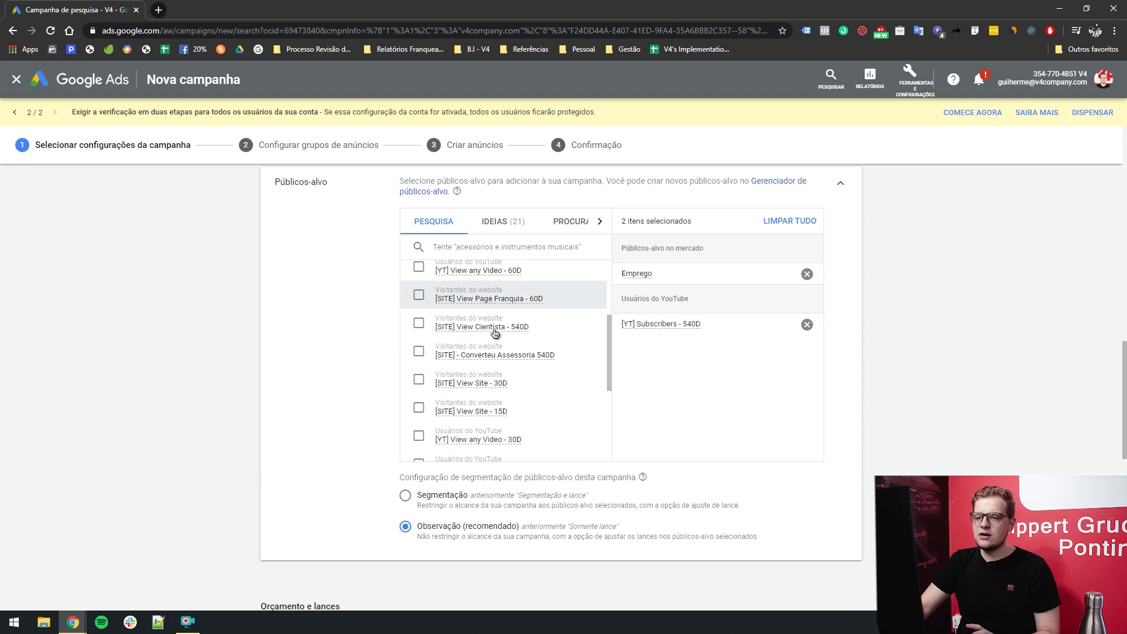
{"action": "left_click", "coordinate": [420, 320]}
{"action": "scroll", "coordinate": [421, 329], "scroll_direction": "down", "scroll_amount": 2}
{"action": "left_click", "coordinate": [419, 315]}
{"action": "scroll", "coordinate": [490, 355], "scroll_direction": "down", "scroll_amount": 1}
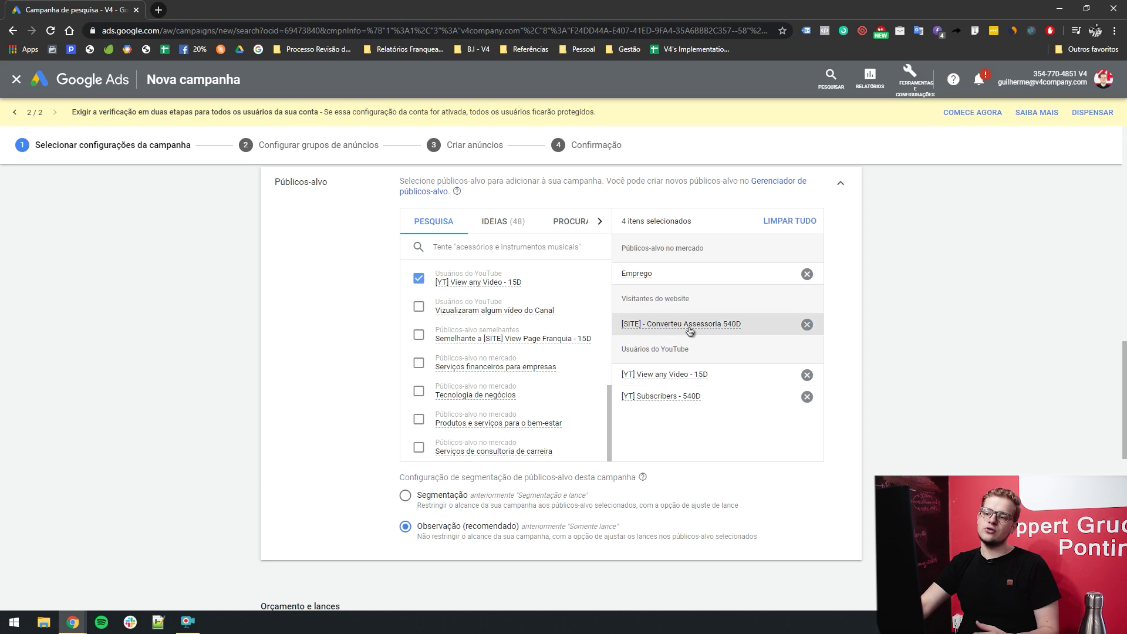
{"action": "mouse_move", "coordinate": [685, 328]}
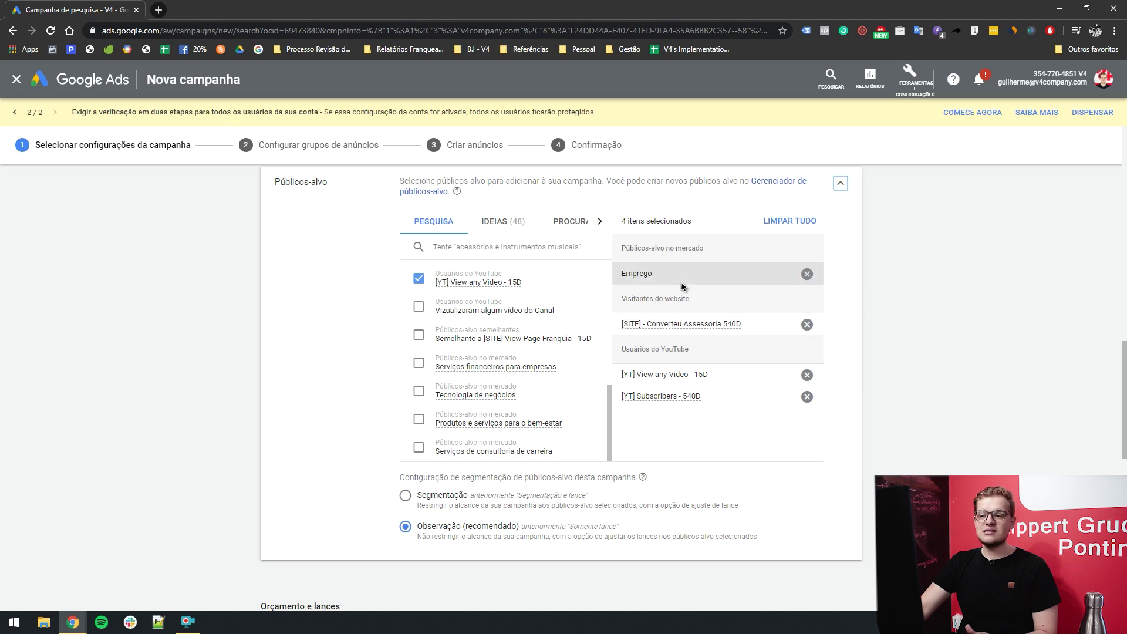
{"action": "mouse_move", "coordinate": [652, 275]}
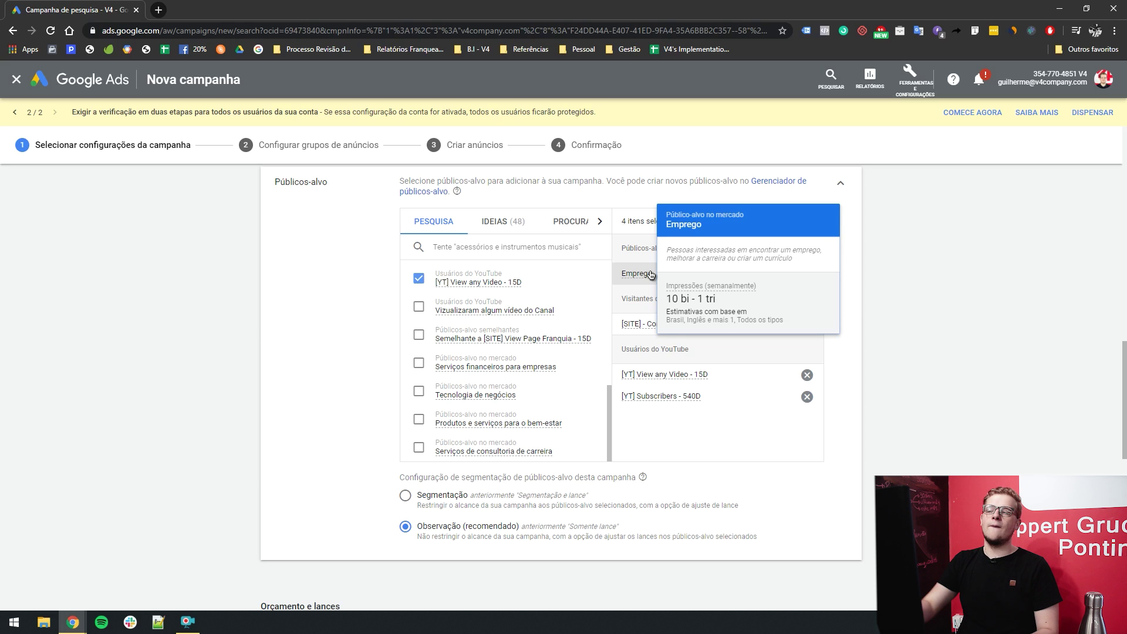
Set the campaign's average daily budget to R$ 10,00.
{"action": "scroll", "coordinate": [317, 262], "scroll_direction": "up", "scroll_amount": 6}
{"action": "scroll", "coordinate": [237, 333], "scroll_direction": "down", "scroll_amount": 3}
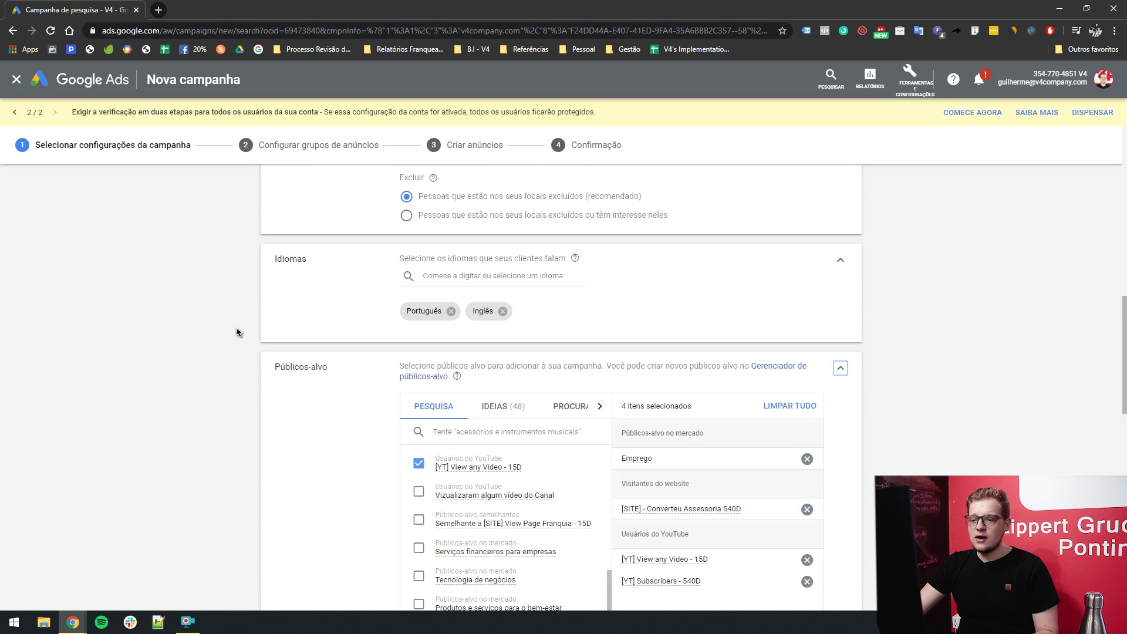
{"action": "scroll", "coordinate": [237, 333], "scroll_direction": "down", "scroll_amount": 10}
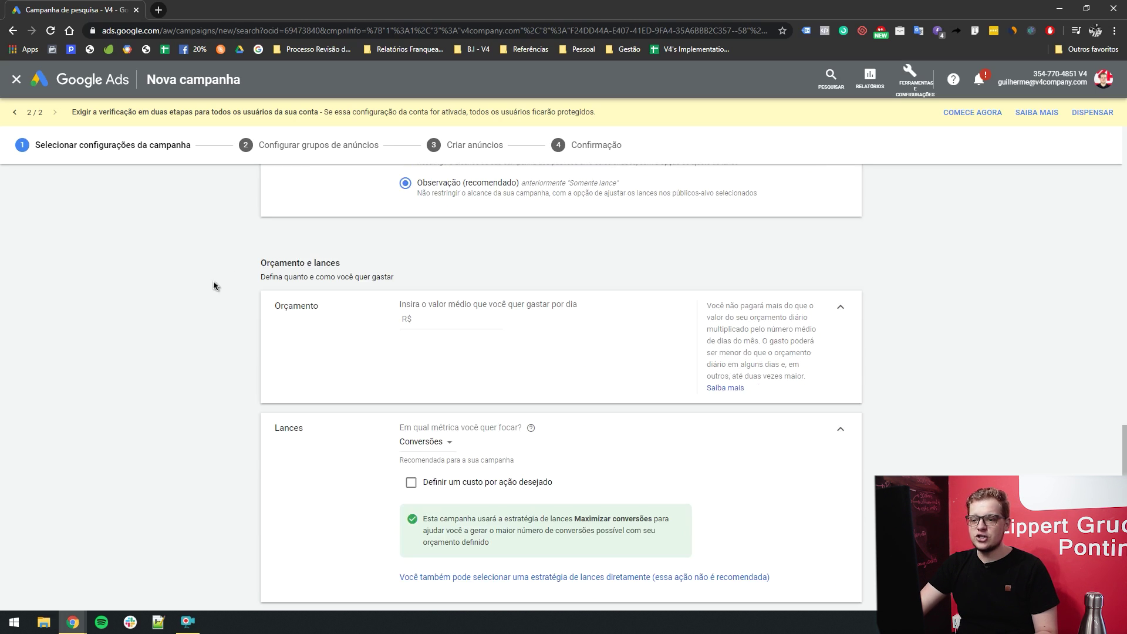
{"action": "left_click", "coordinate": [453, 319]}
{"action": "type", "text": "10"}
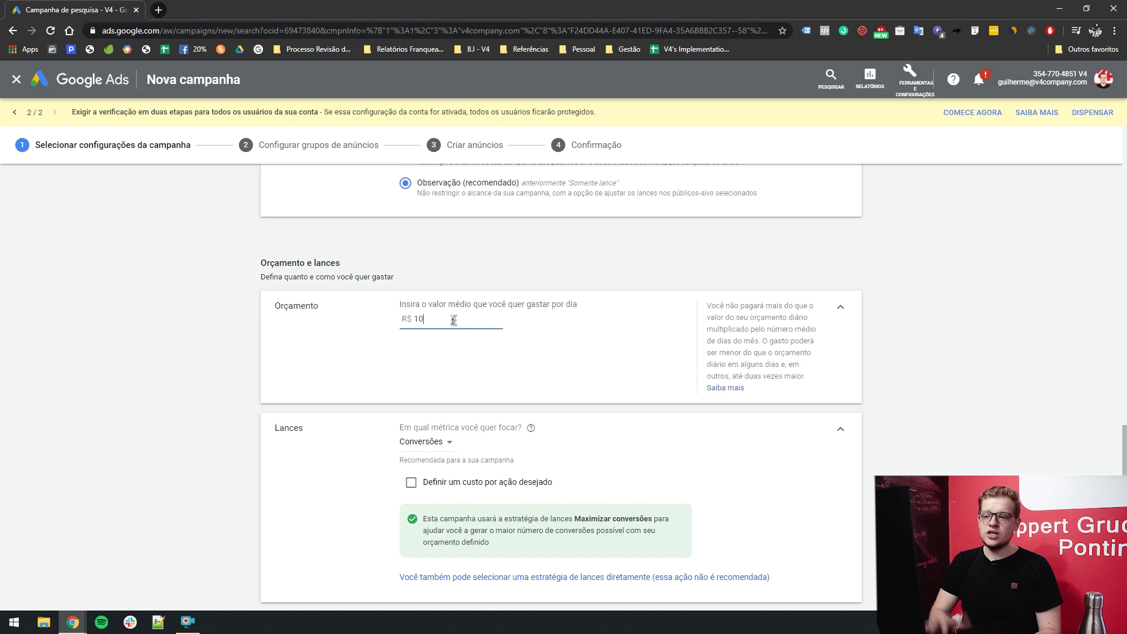
{"action": "left_click", "coordinate": [329, 353]}
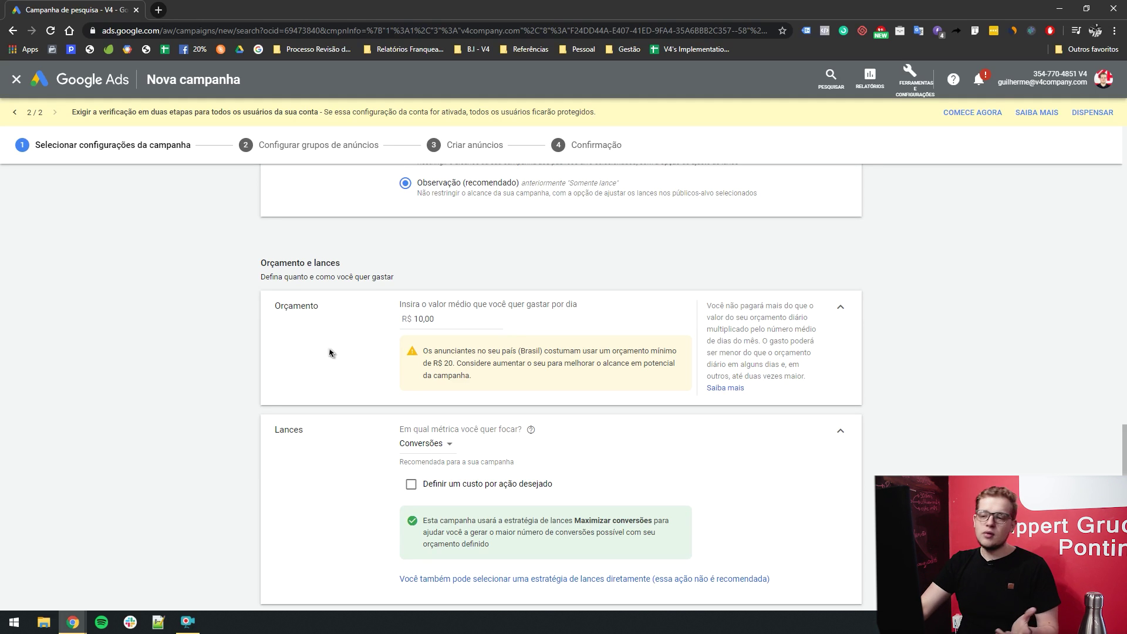
Review the bidding section's Conversões metric and Maximizar conversões strategy against the campaign's goal in the general settings.
{"action": "scroll", "coordinate": [306, 339], "scroll_direction": "down", "scroll_amount": 1}
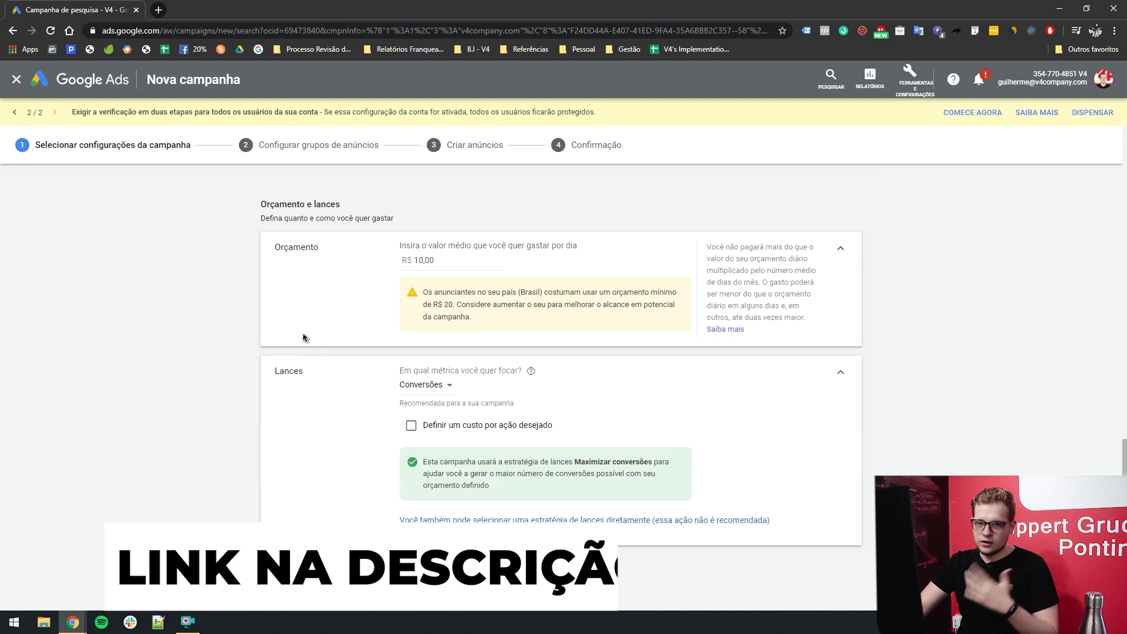
{"action": "scroll", "coordinate": [212, 298], "scroll_direction": "down", "scroll_amount": 1}
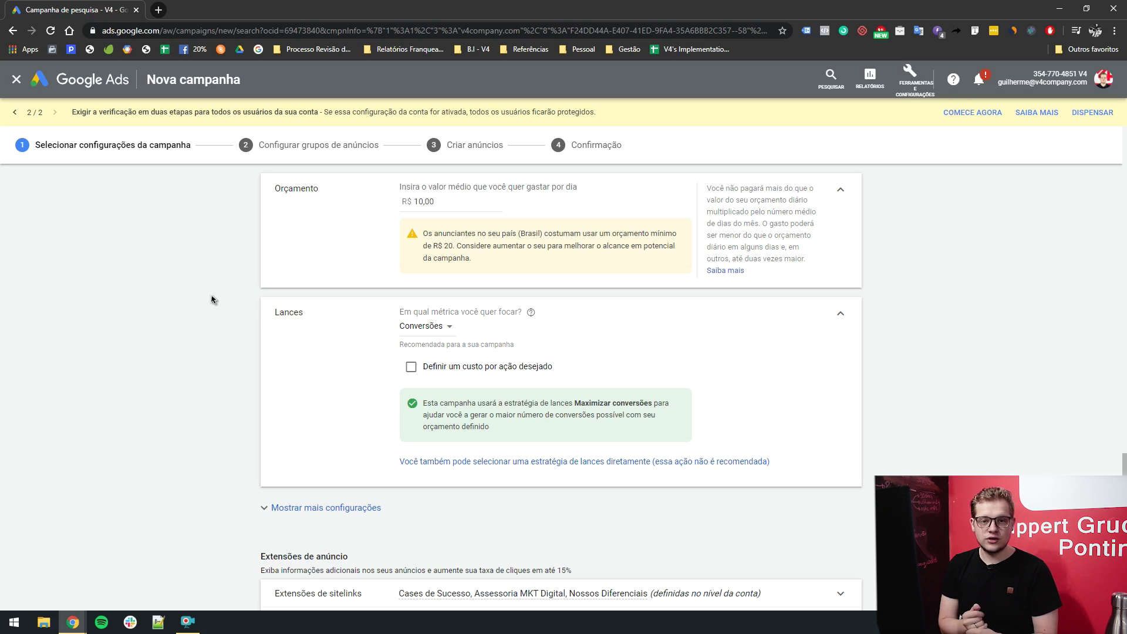
{"action": "scroll", "coordinate": [212, 299], "scroll_direction": "up", "scroll_amount": 15}
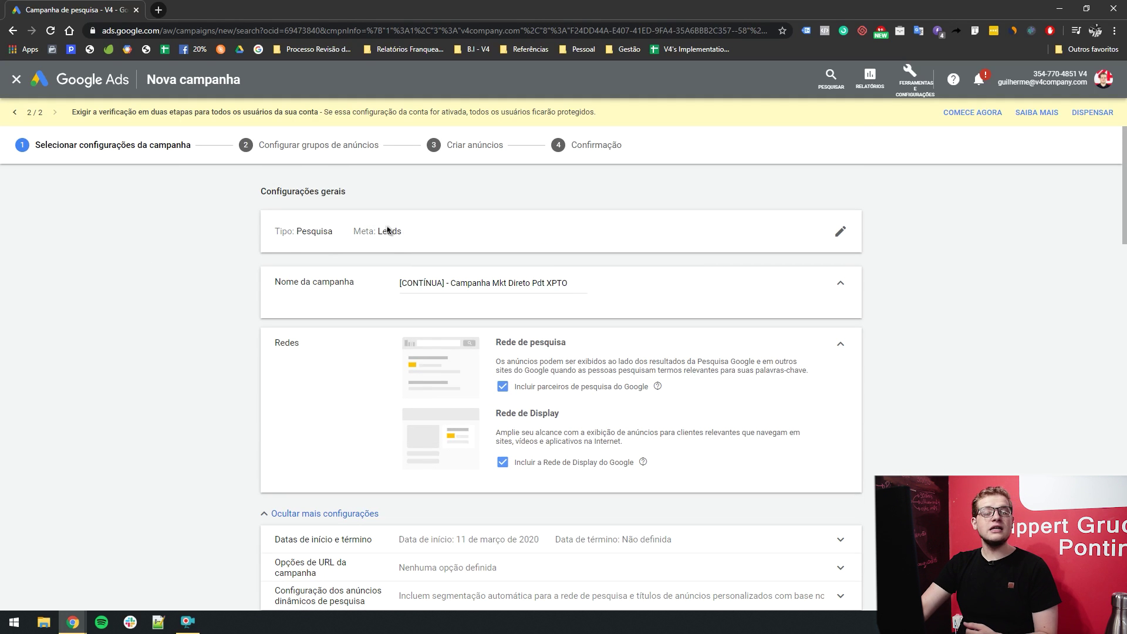
{"action": "scroll", "coordinate": [388, 231], "scroll_direction": "down", "scroll_amount": 10}
{"action": "right_click", "coordinate": [202, 259]}
{"action": "scroll", "coordinate": [204, 282], "scroll_direction": "down", "scroll_amount": 5}
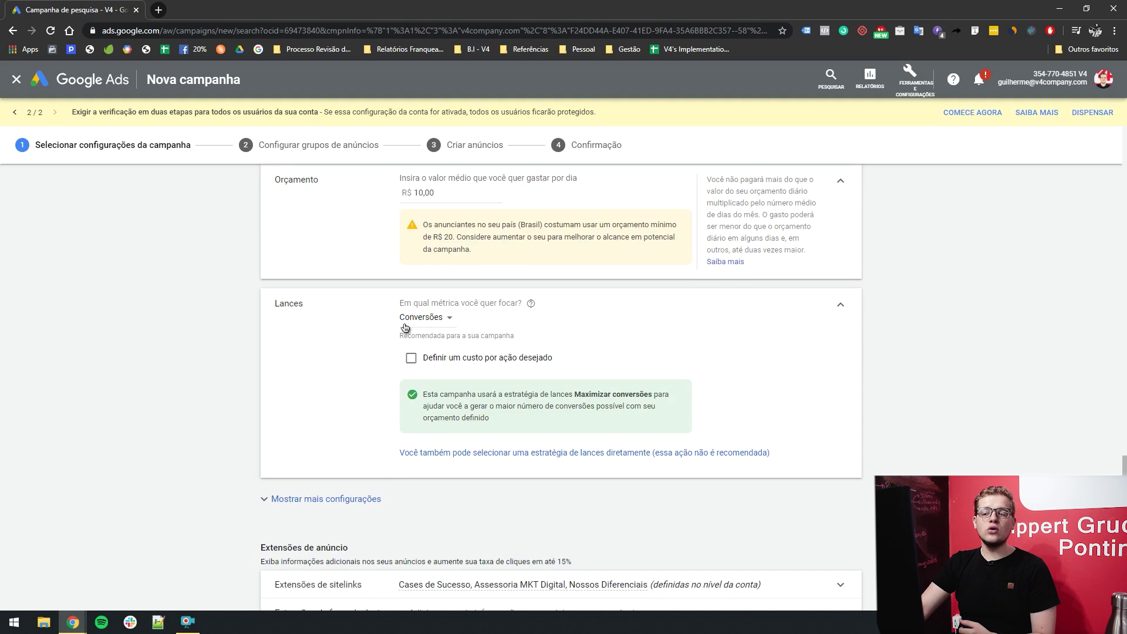
{"action": "left_click_drag", "start_coordinate": [415, 339], "coordinate": [514, 340]}
{"action": "left_click", "coordinate": [491, 344]}
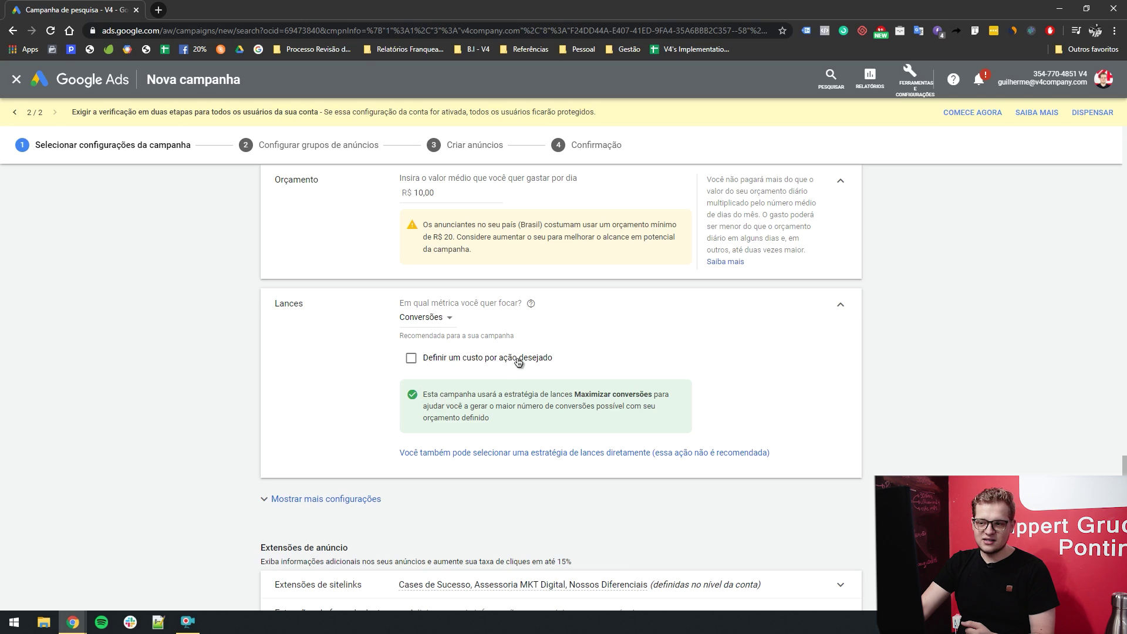
{"action": "left_click_drag", "start_coordinate": [575, 395], "coordinate": [653, 395]}
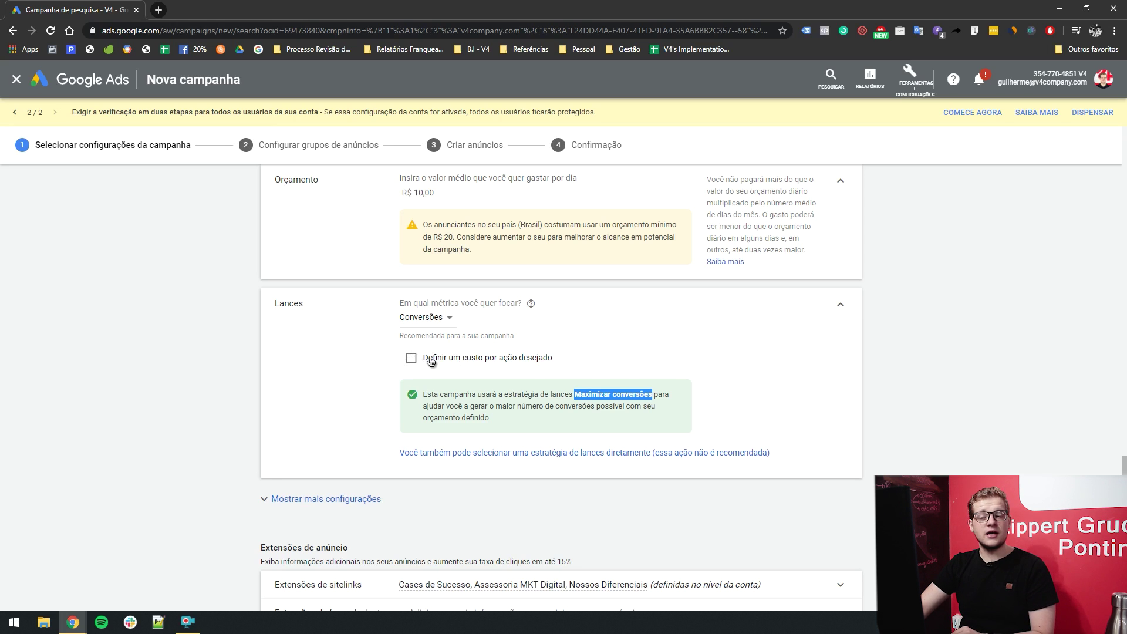
Try Cliques as the bidding focus metric, examine its Maximizar cliques strategy, and restore the metric to Conversões.
{"action": "left_click", "coordinate": [436, 323]}
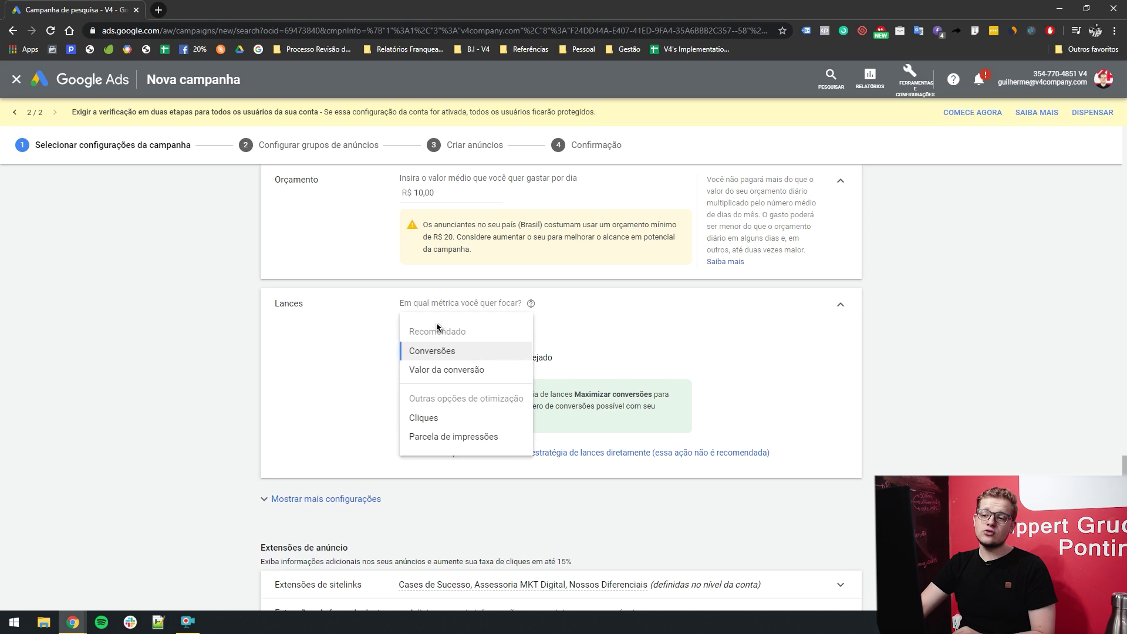
{"action": "left_click", "coordinate": [414, 418]}
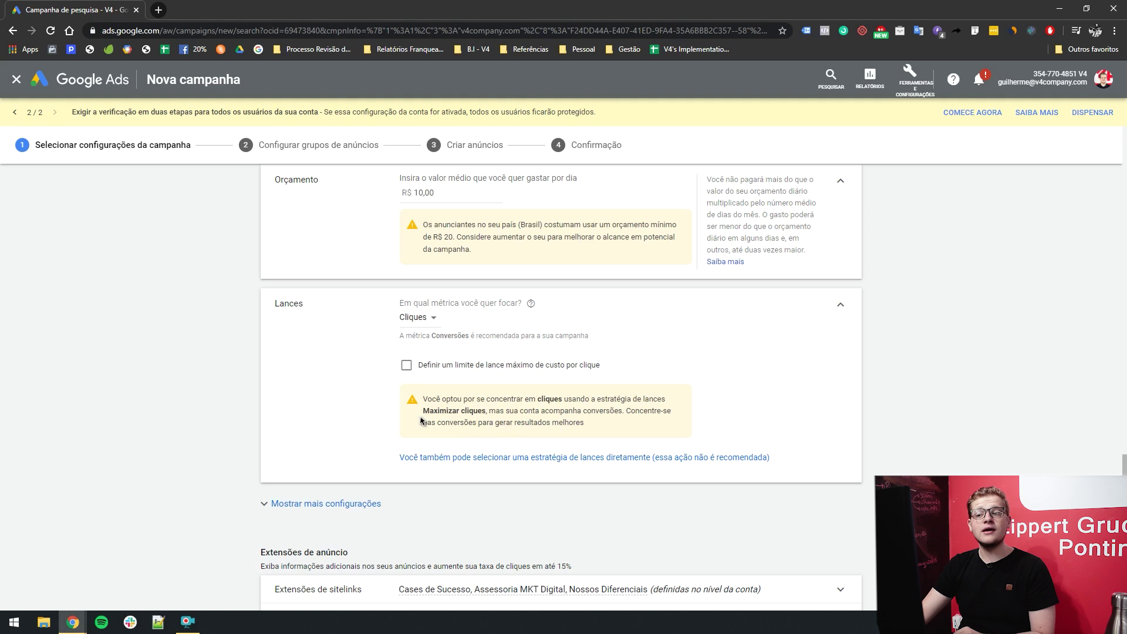
{"action": "right_click", "coordinate": [421, 419]}
{"action": "key", "text": "Escape"}
{"action": "left_click_drag", "start_coordinate": [423, 410], "coordinate": [484, 414]}
{"action": "left_click", "coordinate": [483, 413]}
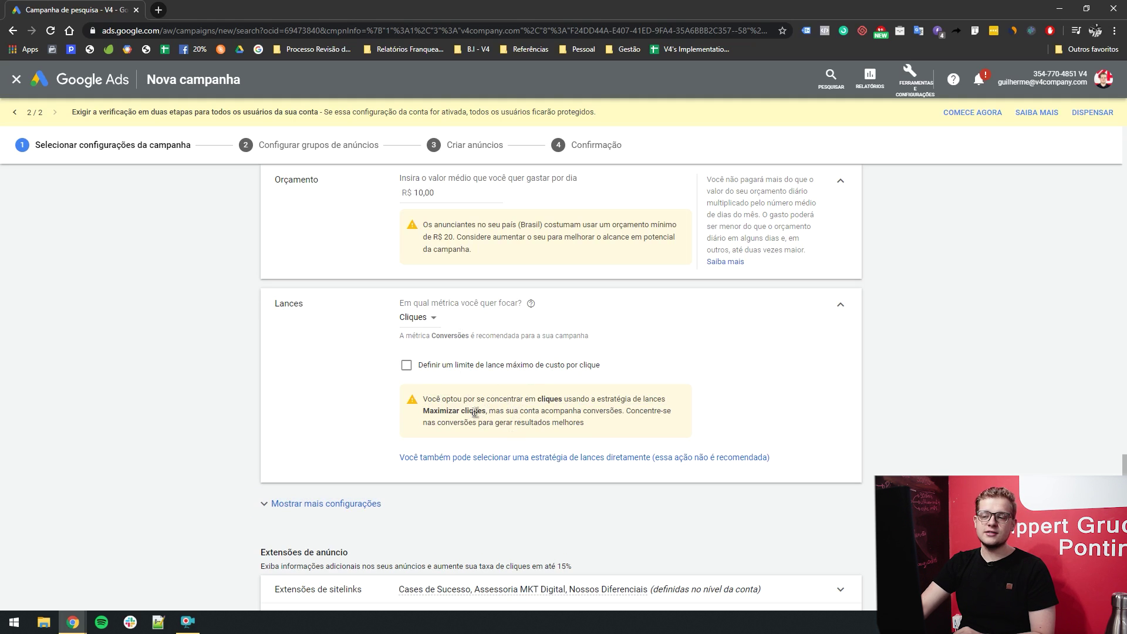
{"action": "left_click", "coordinate": [433, 325]}
{"action": "left_click", "coordinate": [440, 350]}
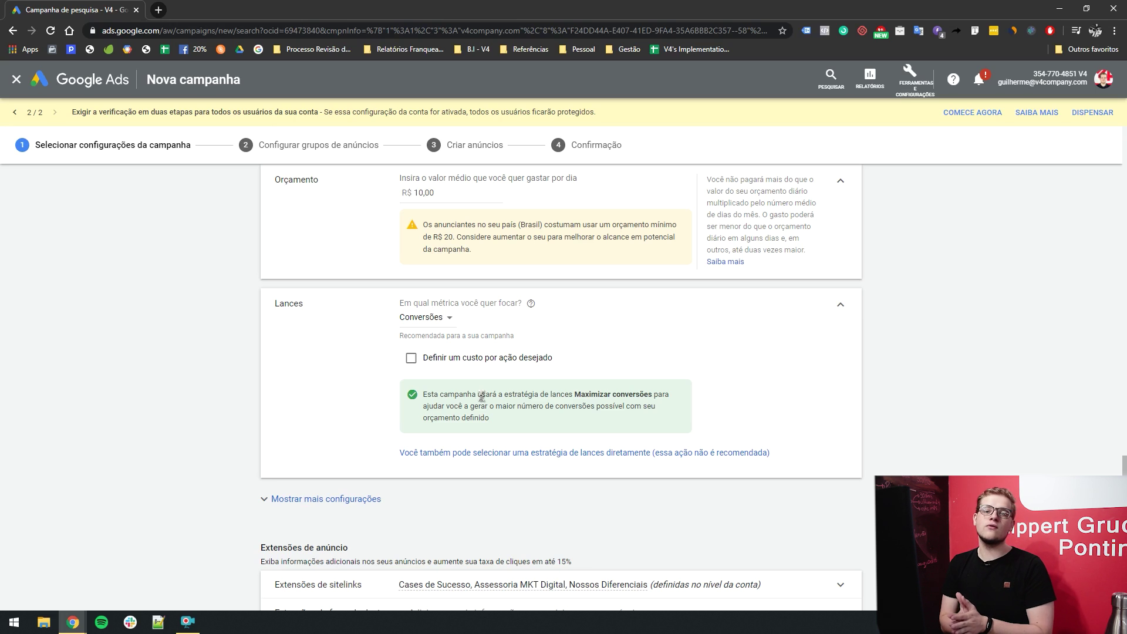
Expand the additional settings below the bidding section to show conversions, ad schedule and ad rotation.
{"action": "scroll", "coordinate": [481, 396], "scroll_direction": "down", "scroll_amount": 3}
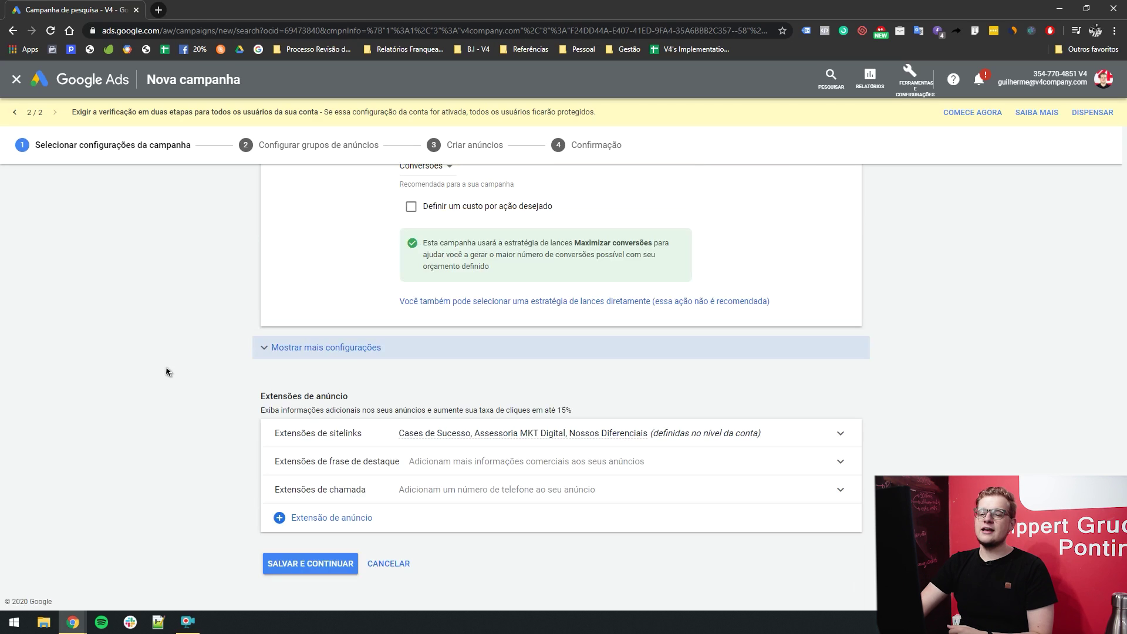
{"action": "left_click", "coordinate": [345, 353]}
{"action": "scroll", "coordinate": [148, 367], "scroll_direction": "down", "scroll_amount": 1}
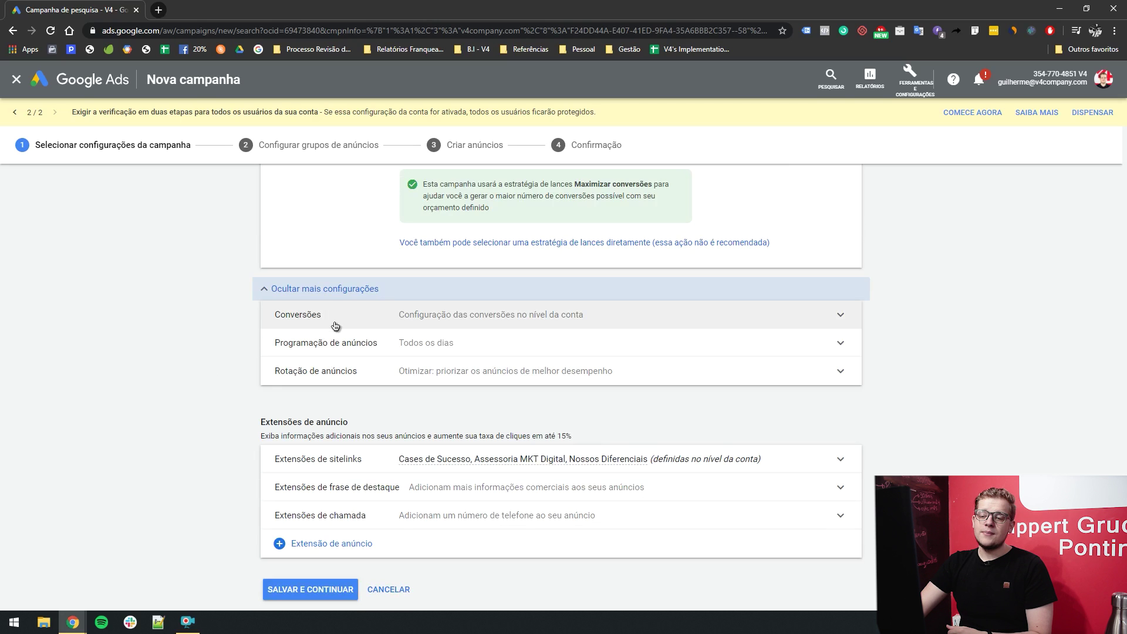
Expand the conversion settings and examine the account-level "Incluir em Conversões" option along with the account's tools overview.
{"action": "left_click", "coordinate": [295, 317]}
{"action": "scroll", "coordinate": [265, 331], "scroll_direction": "down", "scroll_amount": 1}
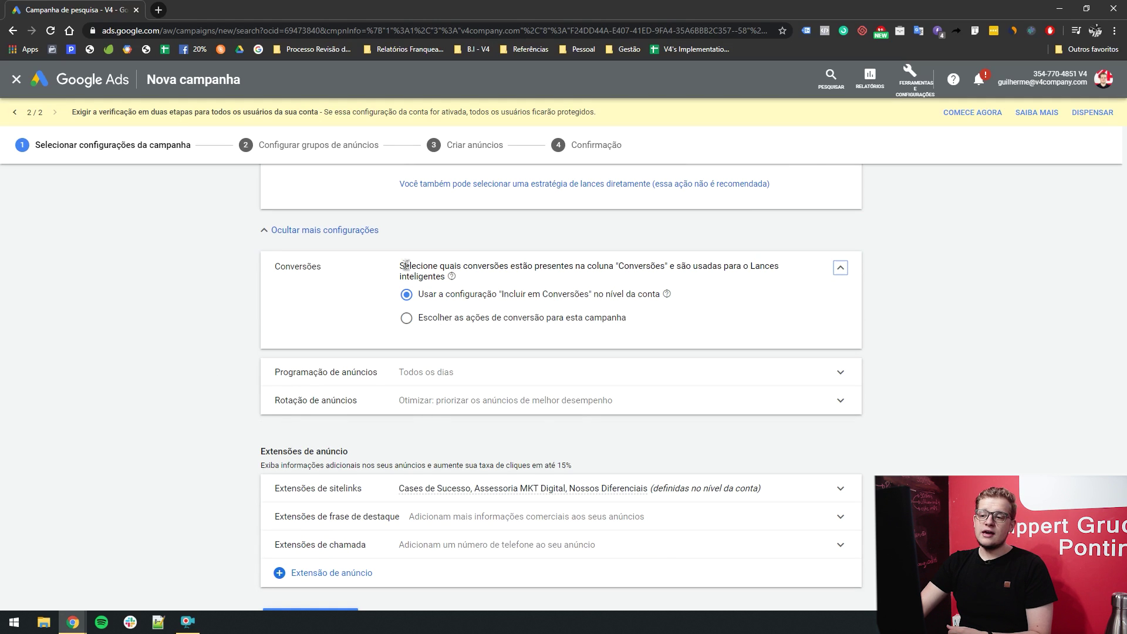
{"action": "left_click_drag", "start_coordinate": [418, 297], "coordinate": [651, 299]}
{"action": "left_click", "coordinate": [527, 300]}
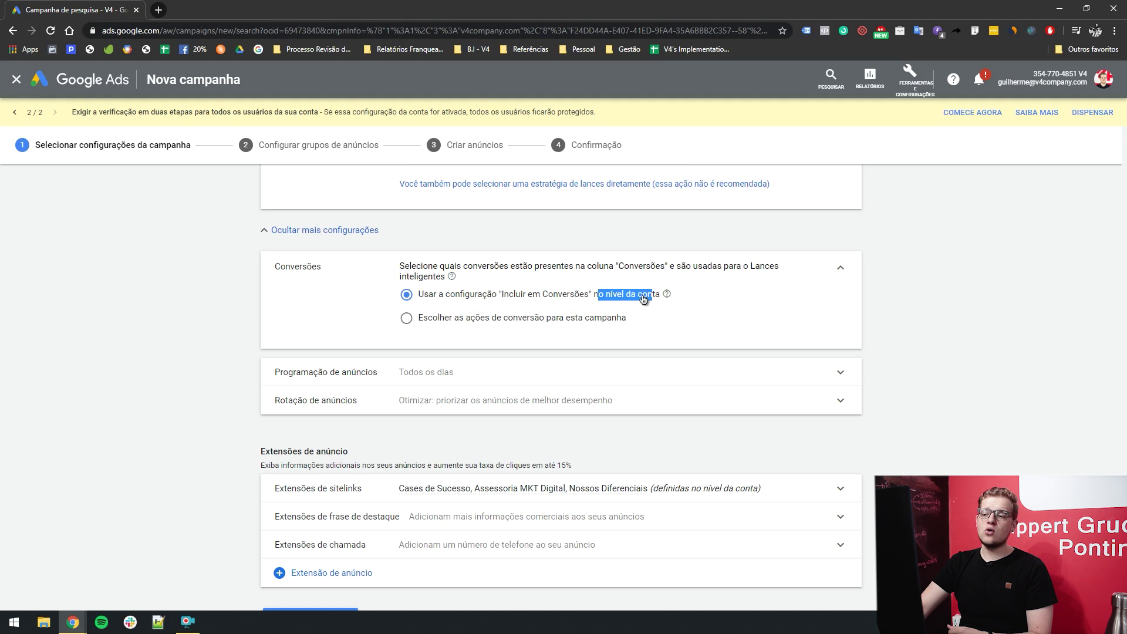
{"action": "left_click", "coordinate": [911, 75]}
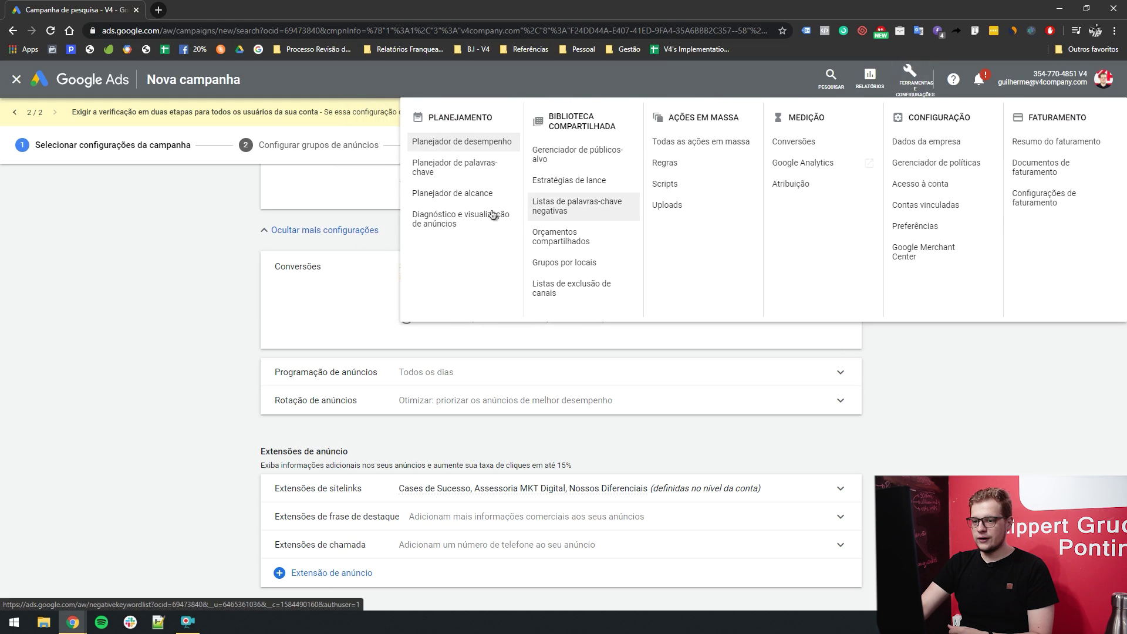
{"action": "left_click", "coordinate": [209, 257]}
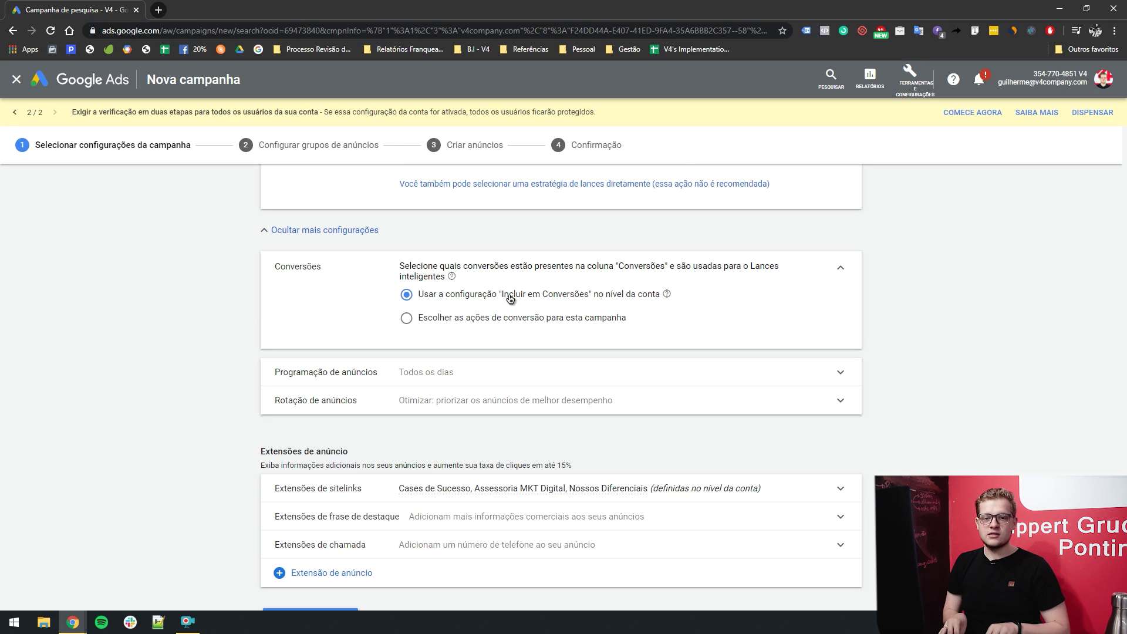
Try choosing conversion actions for this campaign only, browse the available actions, and restore the account-level "Incluir em Conversões" setting.
{"action": "left_click", "coordinate": [441, 326]}
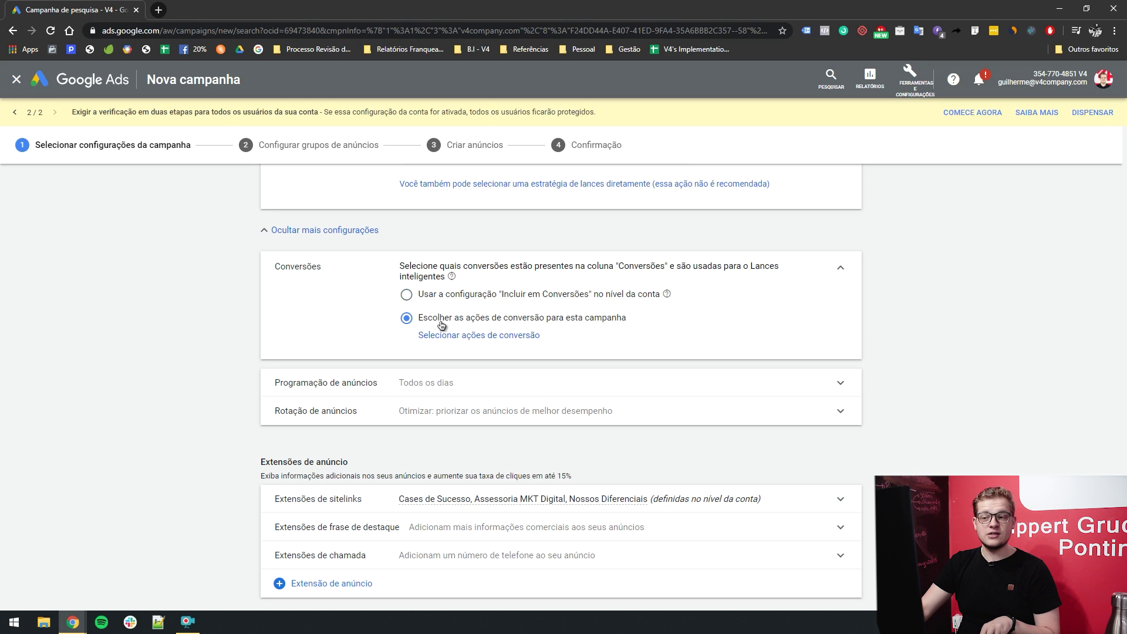
{"action": "left_click", "coordinate": [449, 337]}
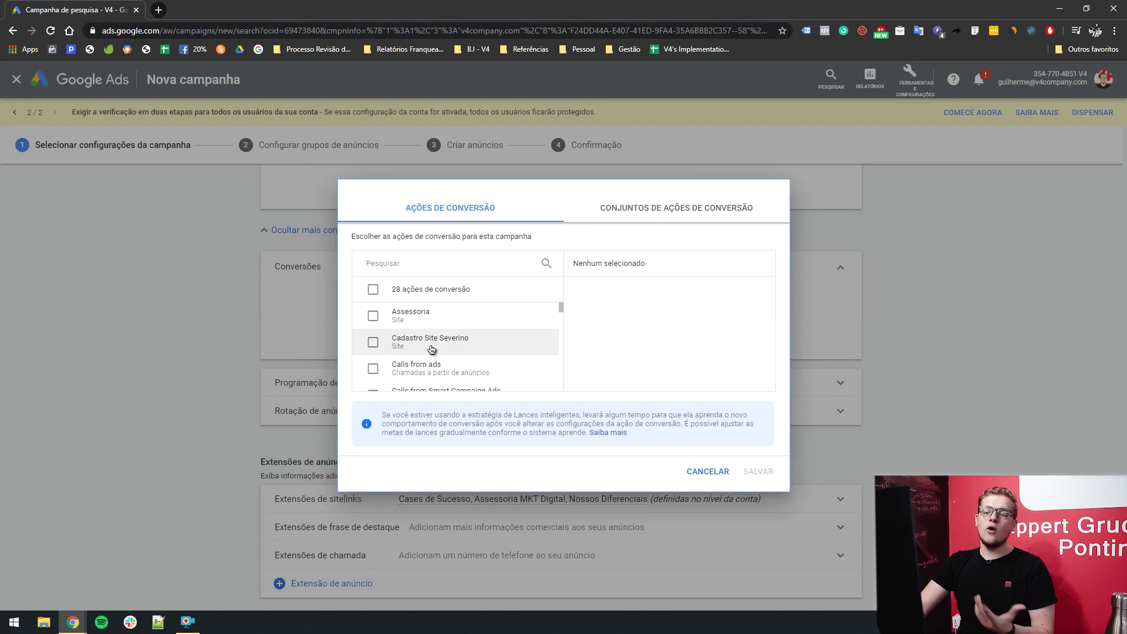
{"action": "scroll", "coordinate": [420, 320], "scroll_direction": "down", "scroll_amount": 1}
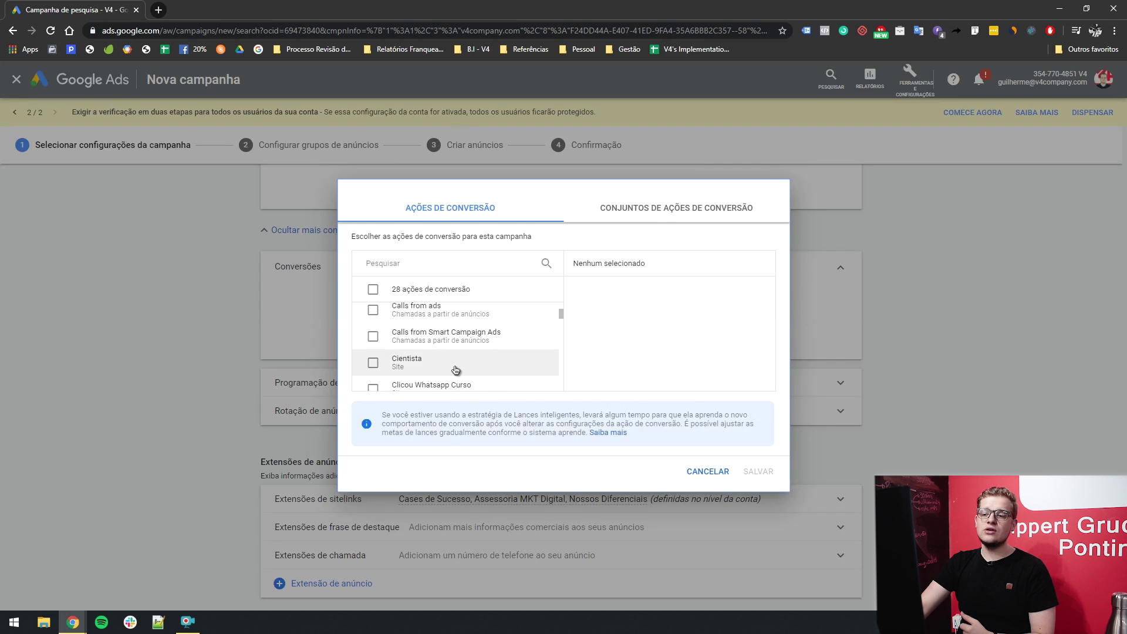
{"action": "scroll", "coordinate": [435, 311], "scroll_direction": "down", "scroll_amount": 1}
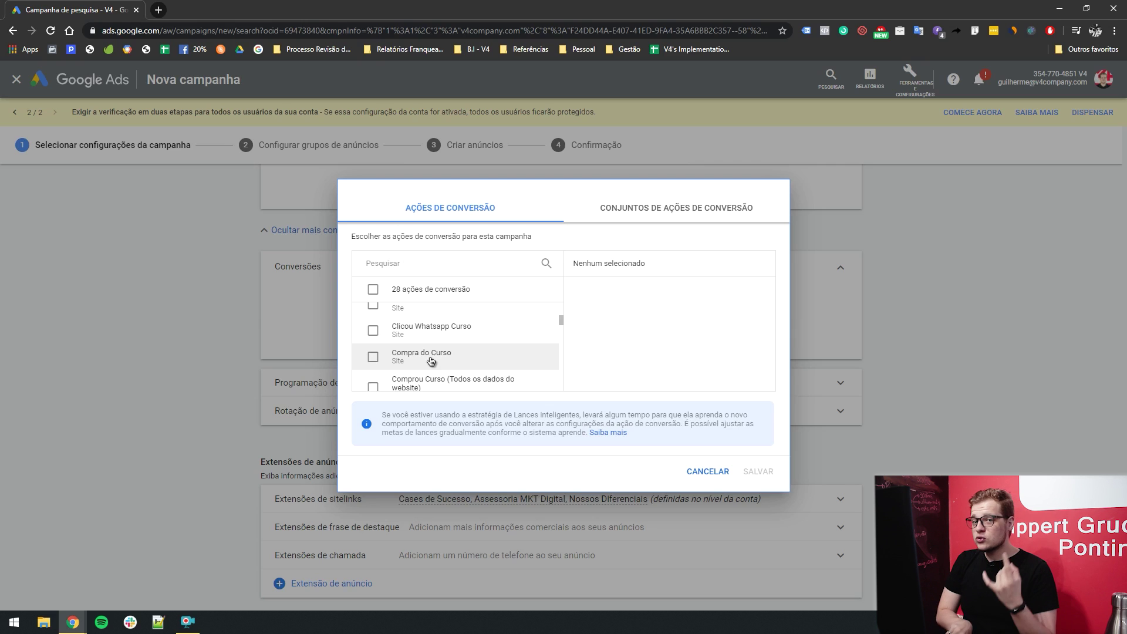
{"action": "left_click", "coordinate": [705, 472]}
{"action": "left_click", "coordinate": [464, 302]}
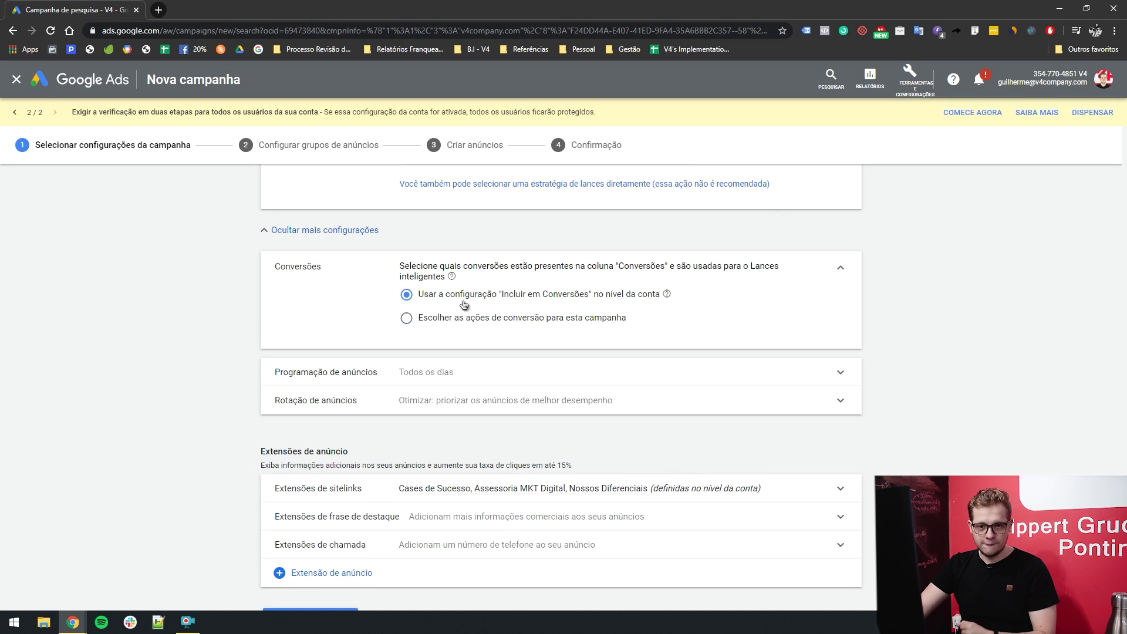
Expand the ad schedule and add six more rows so there is one for each day of the week.
{"action": "left_click", "coordinate": [340, 373]}
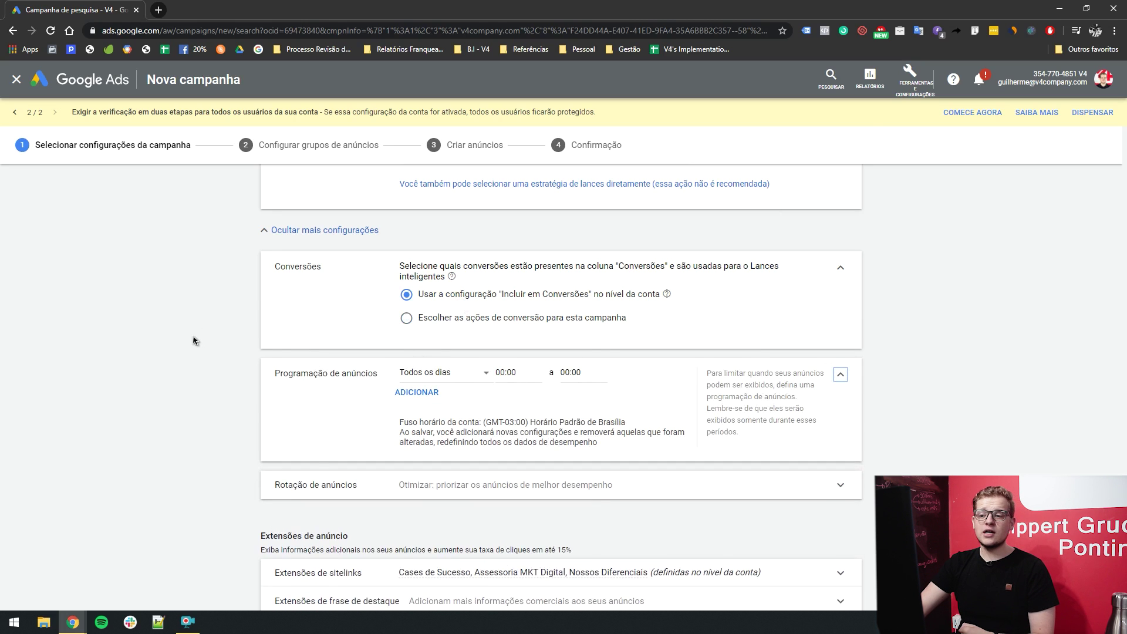
{"action": "scroll", "coordinate": [194, 340], "scroll_direction": "down", "scroll_amount": 1}
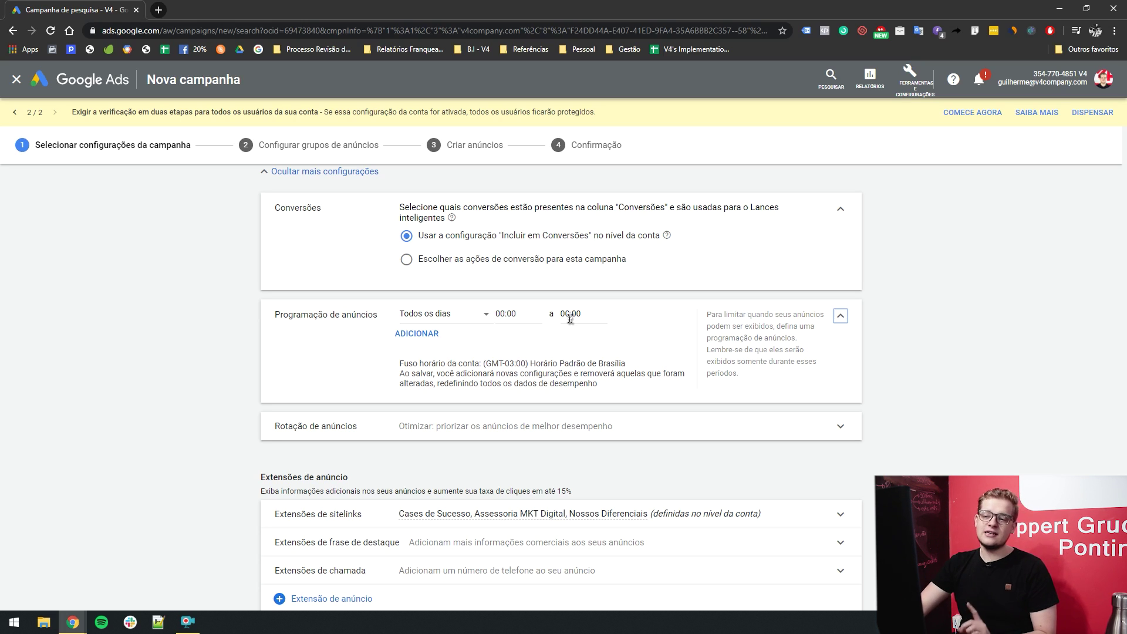
{"action": "left_click", "coordinate": [409, 341]}
{"action": "left_click", "coordinate": [418, 357]}
{"action": "left_click", "coordinate": [420, 375]}
{"action": "left_click", "coordinate": [424, 395]}
{"action": "left_click", "coordinate": [427, 411]}
{"action": "left_click", "coordinate": [426, 429]}
Assign the first five ad schedule rows to Segundas-feiras, Terças-feiras, Quartas-feiras, Quintas-feiras and Sextas-feiras.
{"action": "left_click", "coordinate": [458, 319]}
{"action": "left_click", "coordinate": [436, 375]}
{"action": "left_click", "coordinate": [441, 333]}
{"action": "left_click", "coordinate": [442, 410]}
{"action": "left_click", "coordinate": [445, 352]}
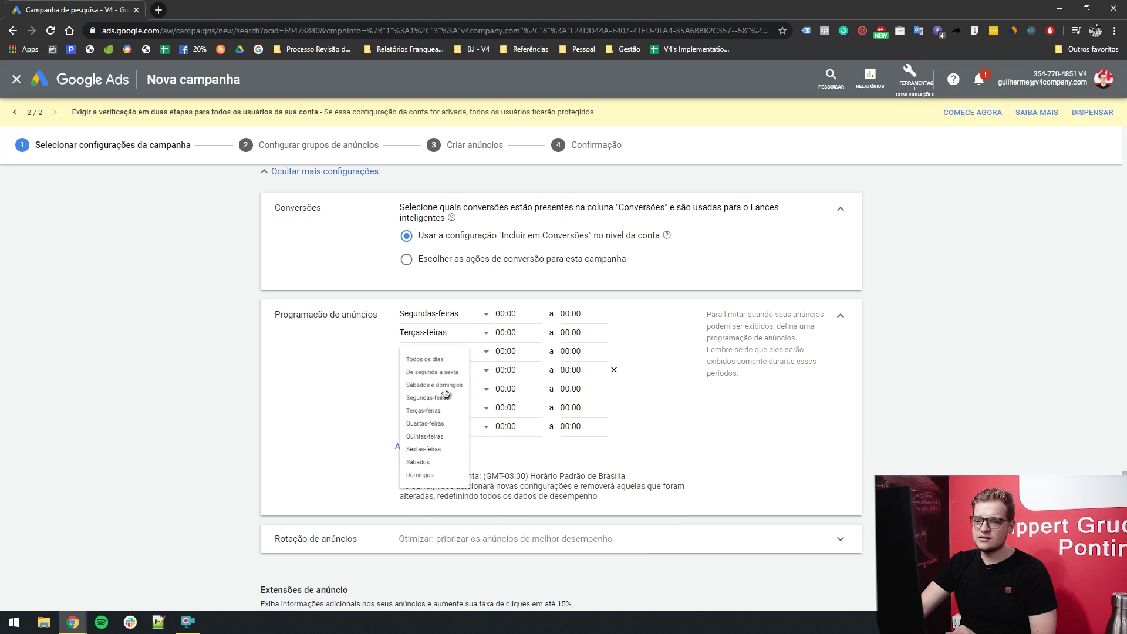
{"action": "left_click", "coordinate": [440, 459]}
{"action": "left_click", "coordinate": [446, 371]}
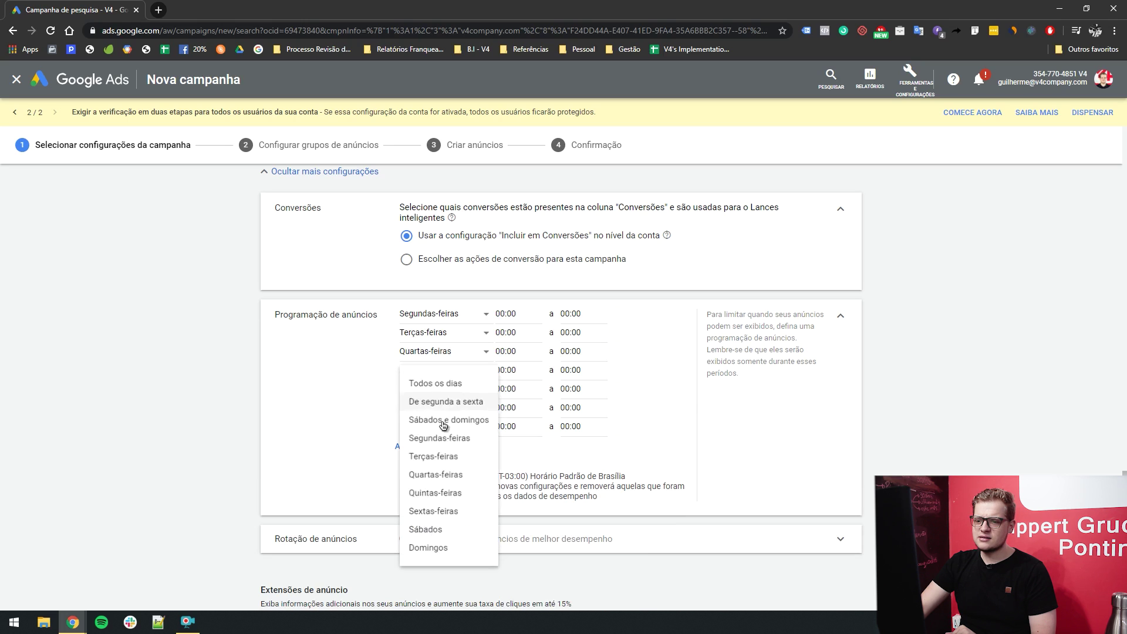
{"action": "left_click", "coordinate": [446, 497]}
{"action": "left_click", "coordinate": [441, 390]}
{"action": "left_click", "coordinate": [435, 534]}
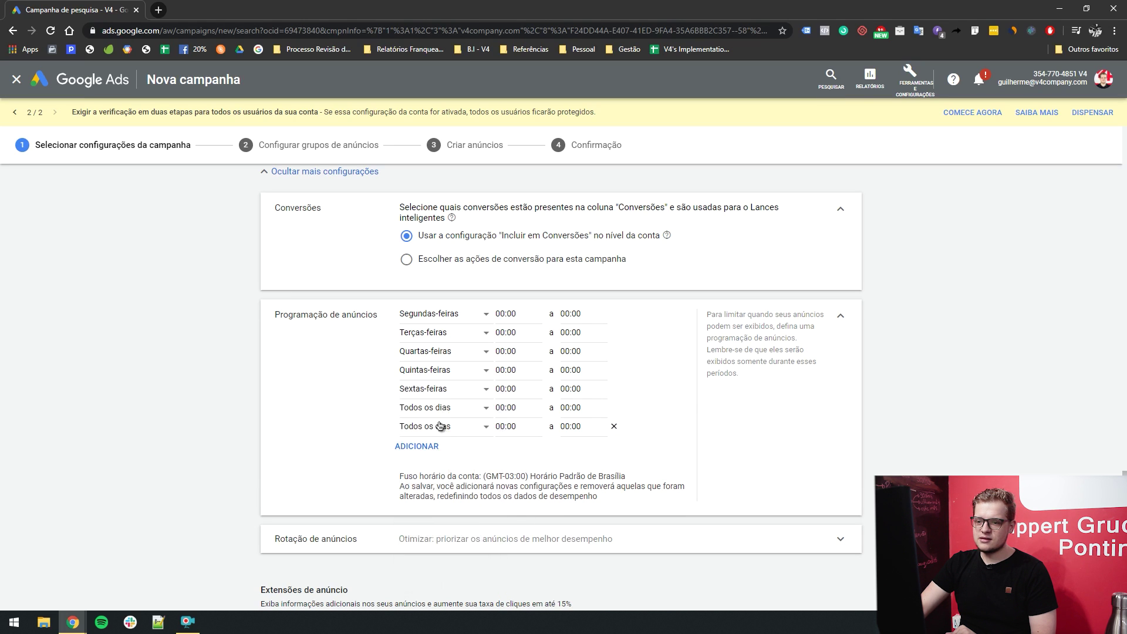
Assign the last two ad schedule rows to Sábados and Domingos.
{"action": "left_click", "coordinate": [439, 407]}
{"action": "left_click", "coordinate": [427, 572]}
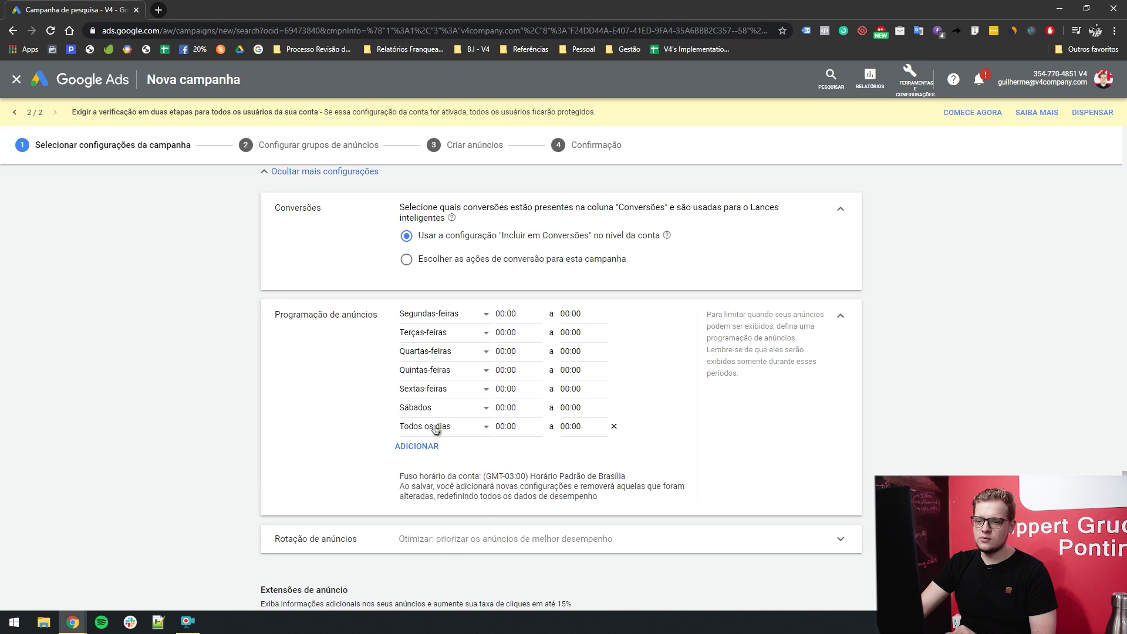
{"action": "left_click", "coordinate": [439, 427]}
{"action": "left_click", "coordinate": [455, 418]}
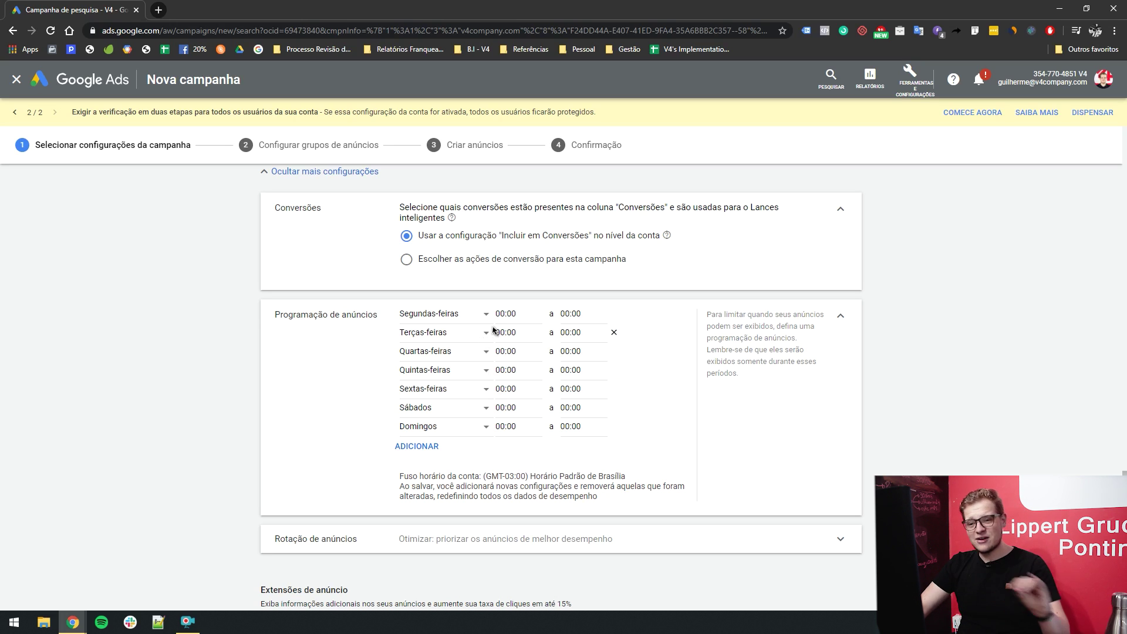
Compare the ad rotation options, keep "Otimizar: priorizar os anúncios de melhor desempenho", and save the campaign settings to continue to ad groups.
{"action": "scroll", "coordinate": [493, 331], "scroll_direction": "down", "scroll_amount": 2}
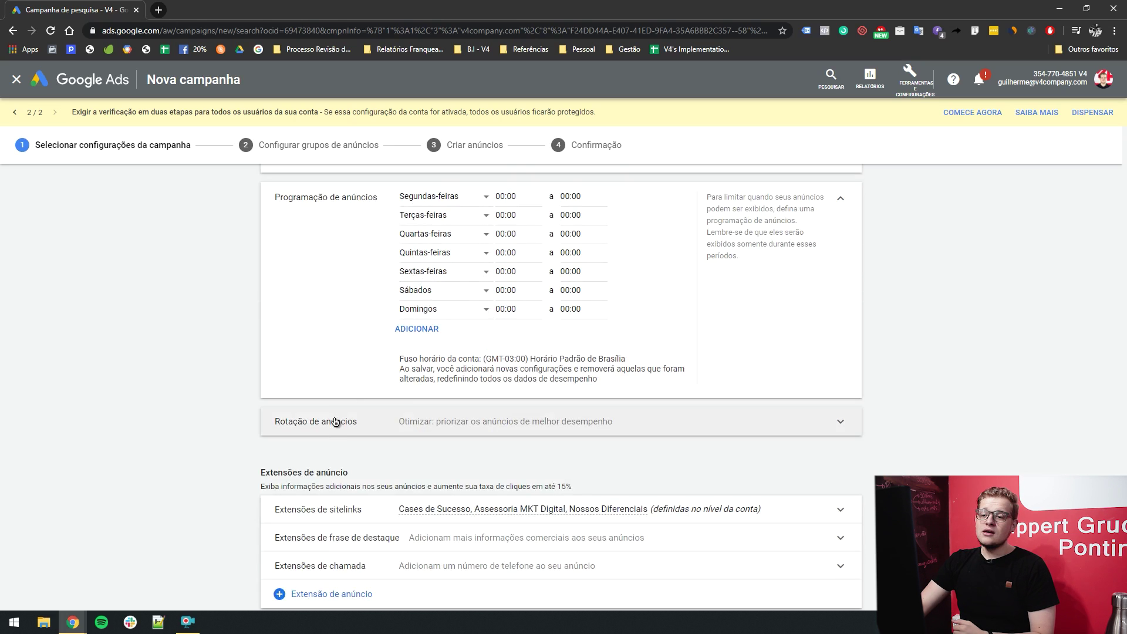
{"action": "left_click", "coordinate": [362, 411]}
{"action": "scroll", "coordinate": [222, 404], "scroll_direction": "down", "scroll_amount": 2}
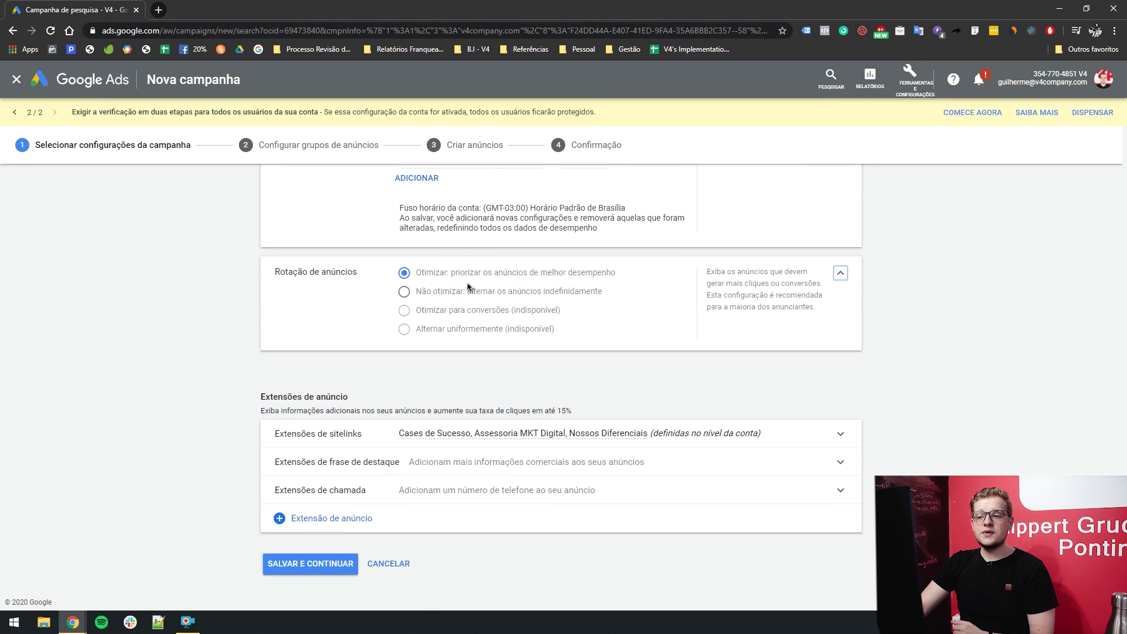
{"action": "left_click", "coordinate": [435, 278]}
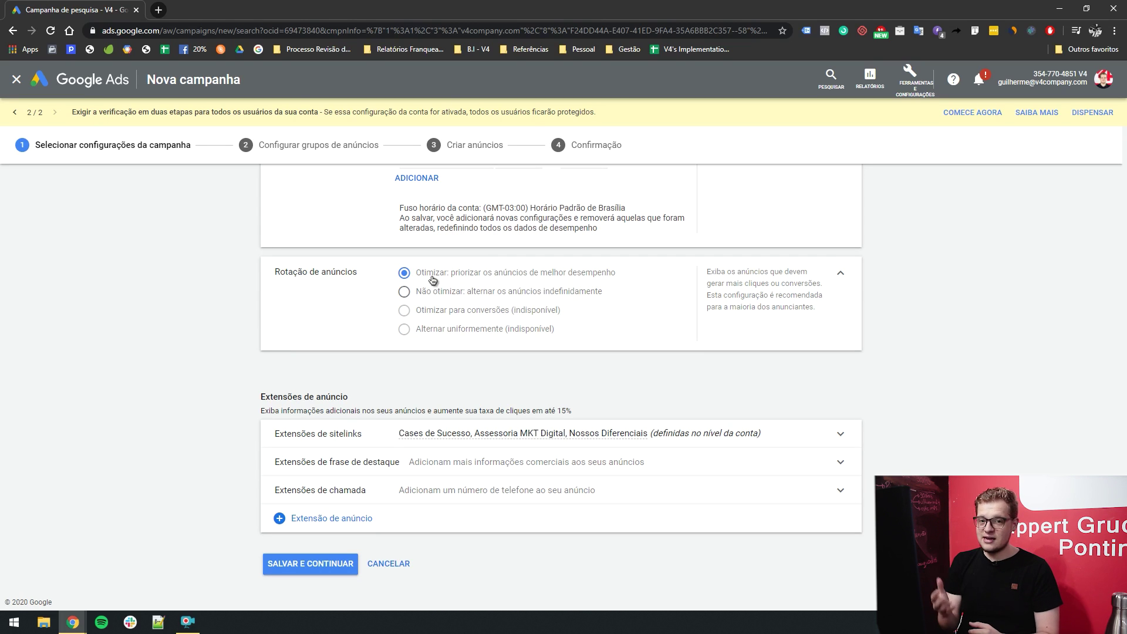
{"action": "left_click", "coordinate": [451, 294]}
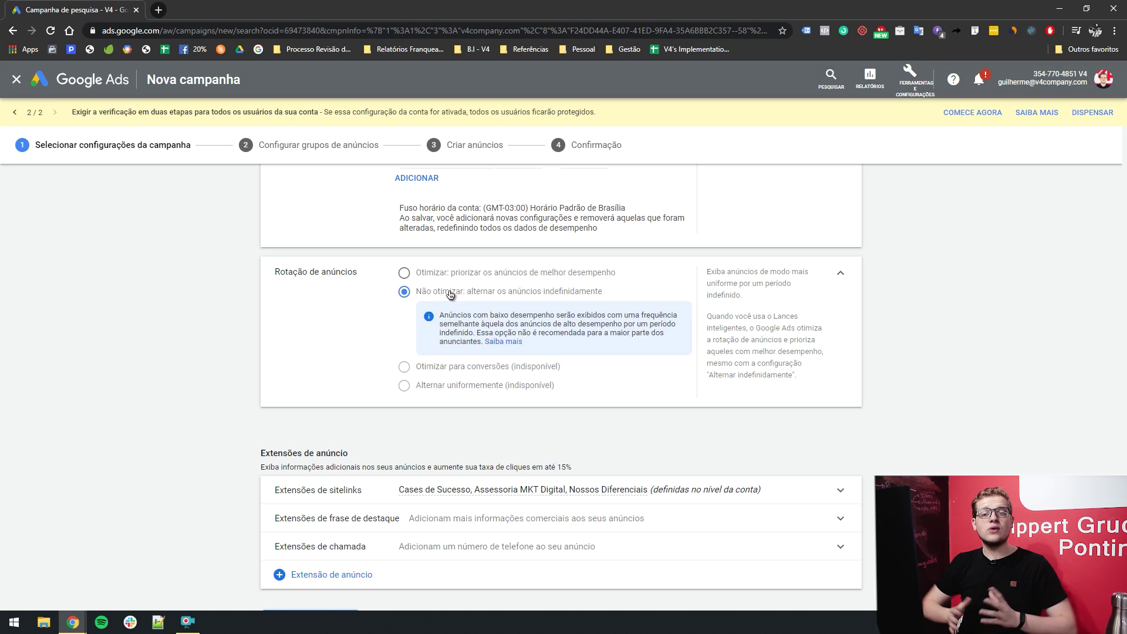
{"action": "left_click", "coordinate": [445, 274]}
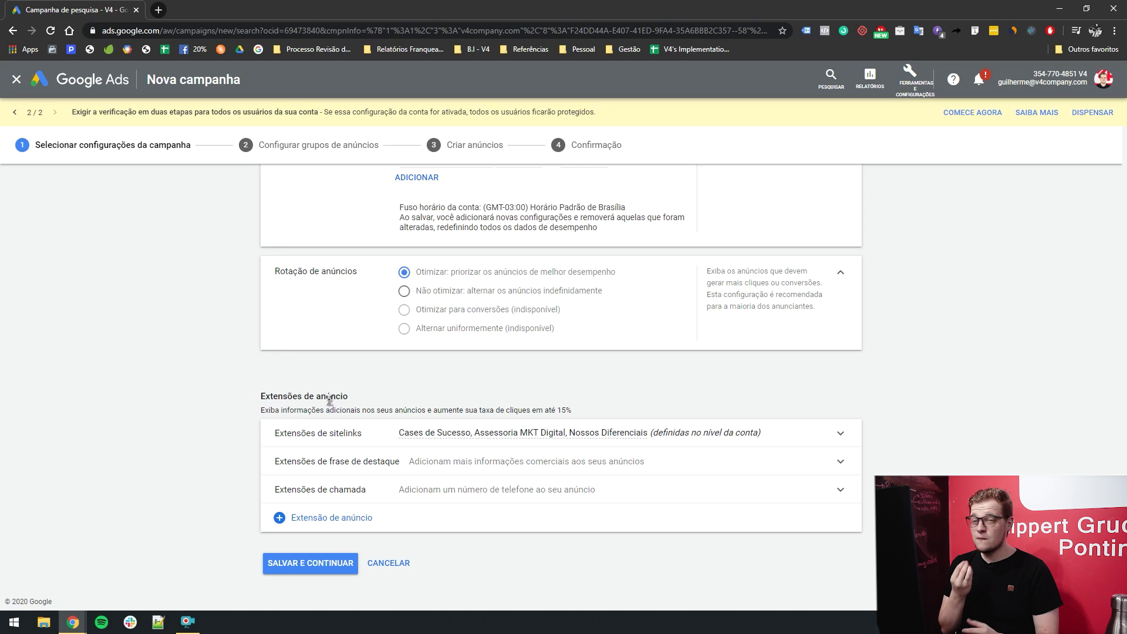
{"action": "left_click", "coordinate": [317, 565]}
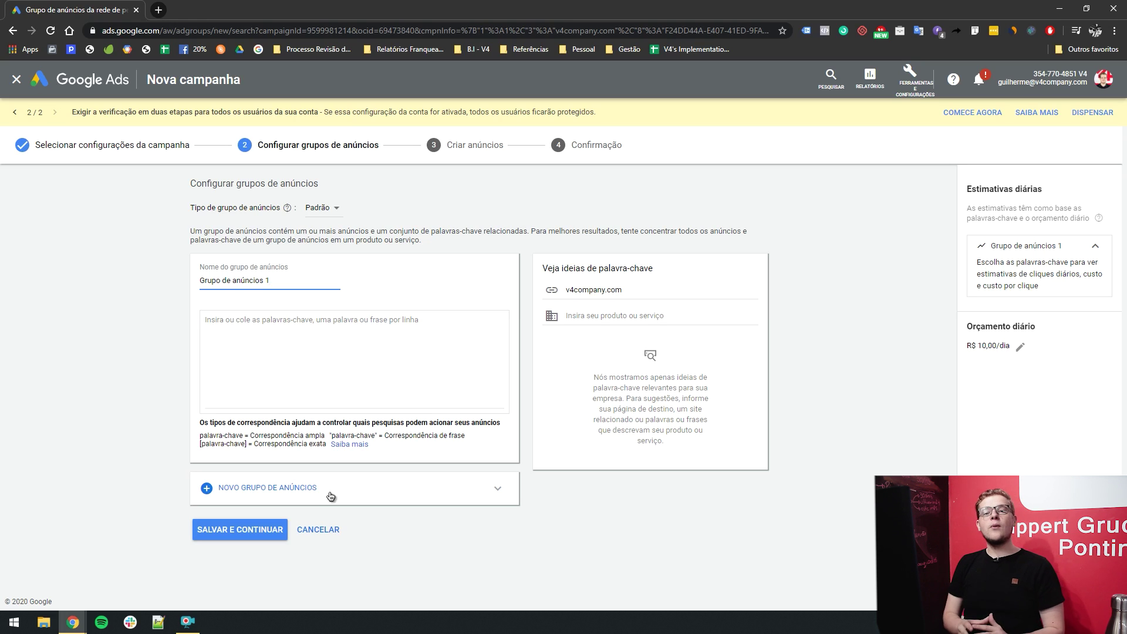
Switch to a blank Bloco de Notas document, enlarge its text to 270%, and reposition the window over the browser.
{"action": "key", "text": "super"}
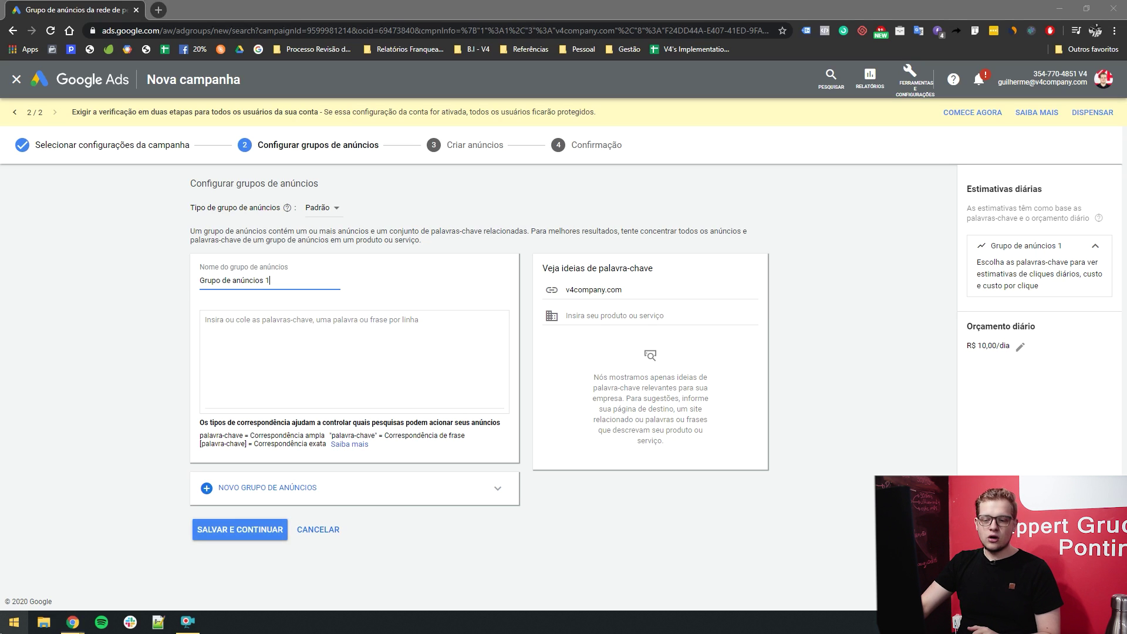
{"action": "type", "text": "ONTENOTE"}
{"action": "key", "text": "ctrl+a"}
{"action": "type", "text": "NOTE"}
{"action": "key", "text": "Return"}
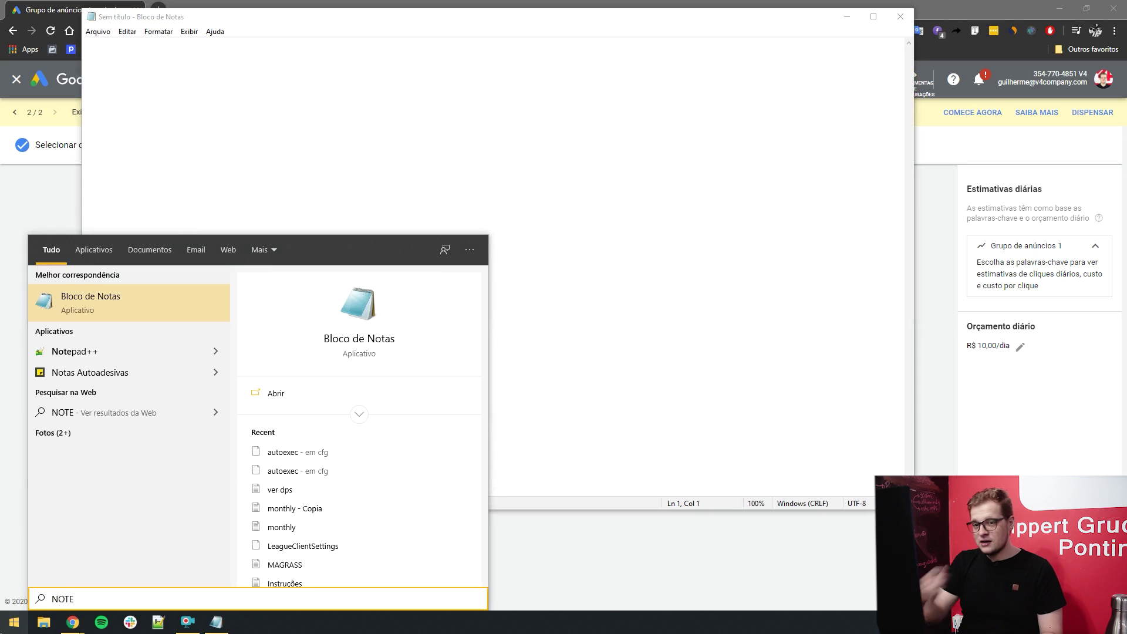
{"action": "scroll", "coordinate": [154, 86], "scroll_direction": "up", "scroll_amount": 17}
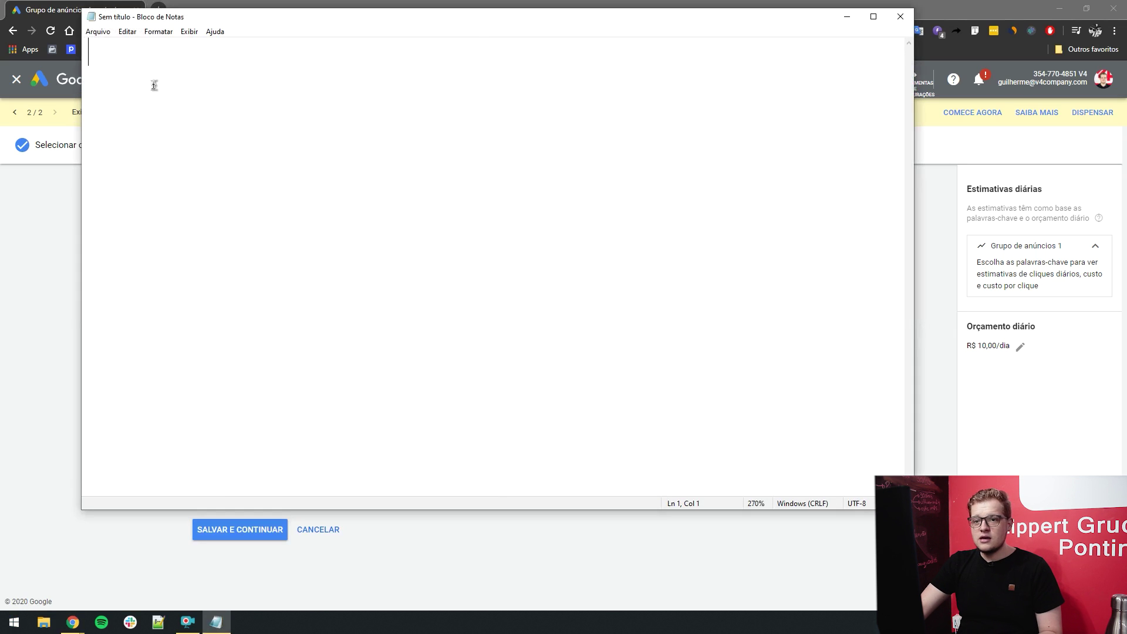
{"action": "left_click_drag", "start_coordinate": [215, 21], "coordinate": [196, 37]}
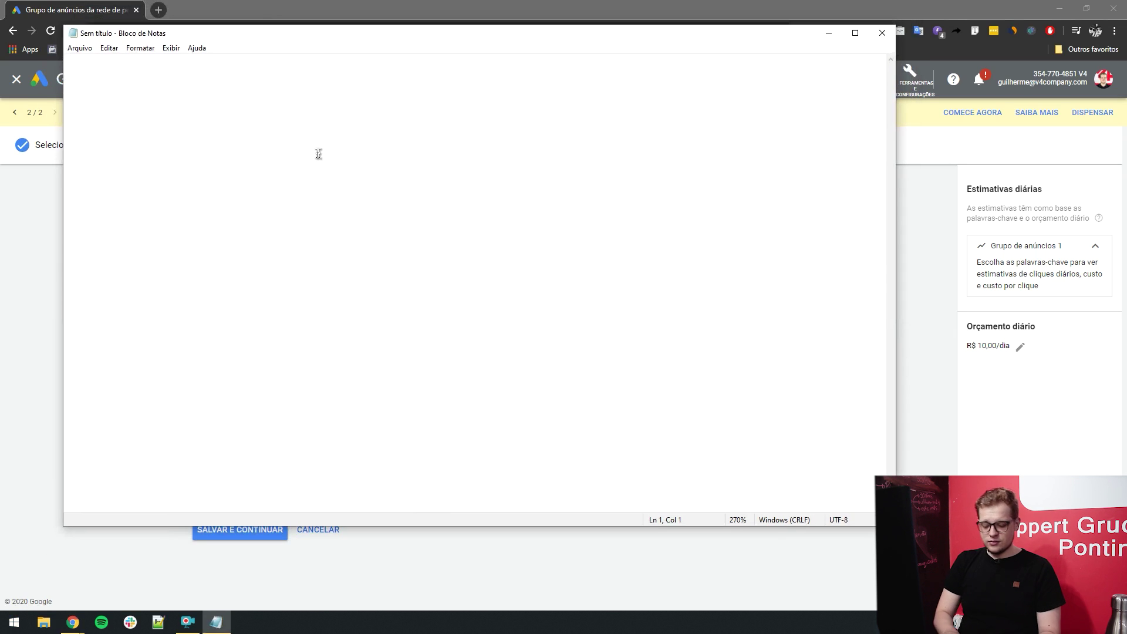
Write "marketing digital para academias" and "agência de marketing digital" on separate lines of the note.
{"action": "type", "text": "A"}
{"action": "key", "text": "BackSpace"}
{"action": "type", "text": "a"}
{"action": "key", "text": "BackSpace"}
{"action": "type", "text": "marketing digital "}
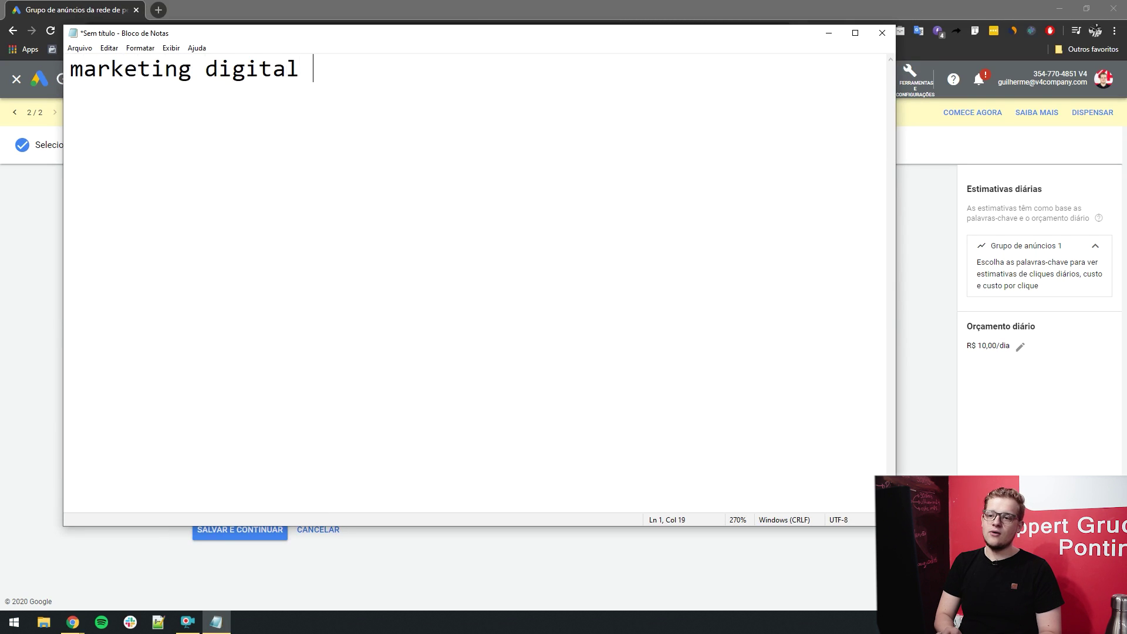
{"action": "type", "text": "para academias"}
{"action": "key", "text": "Return"}
{"action": "type", "text": "a"}
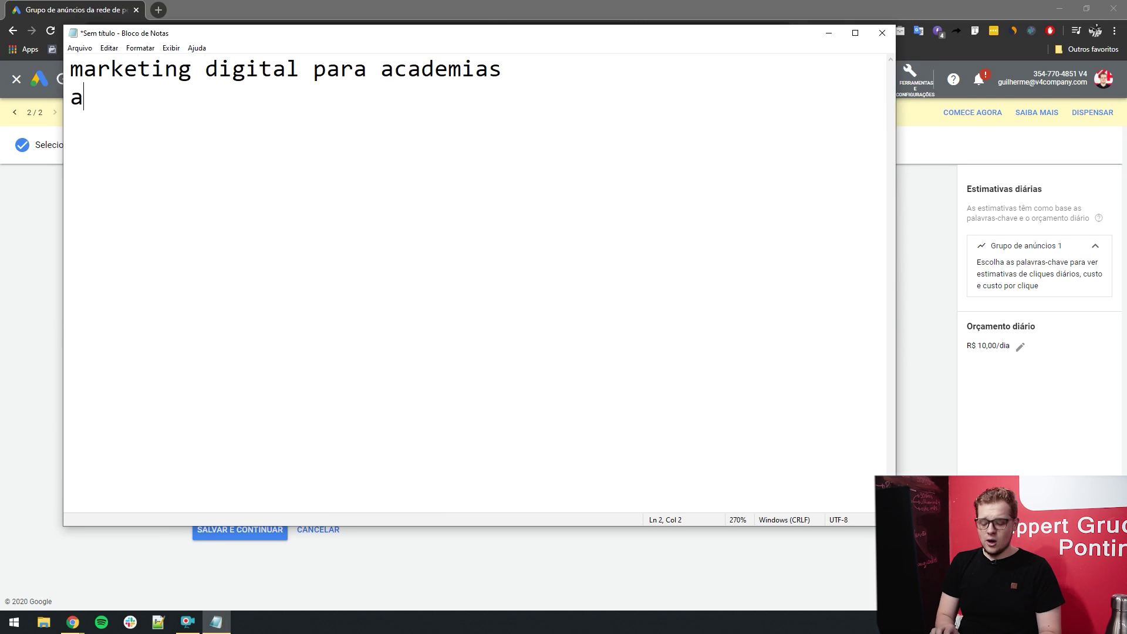
{"action": "type", "text": "gência de marketi"}
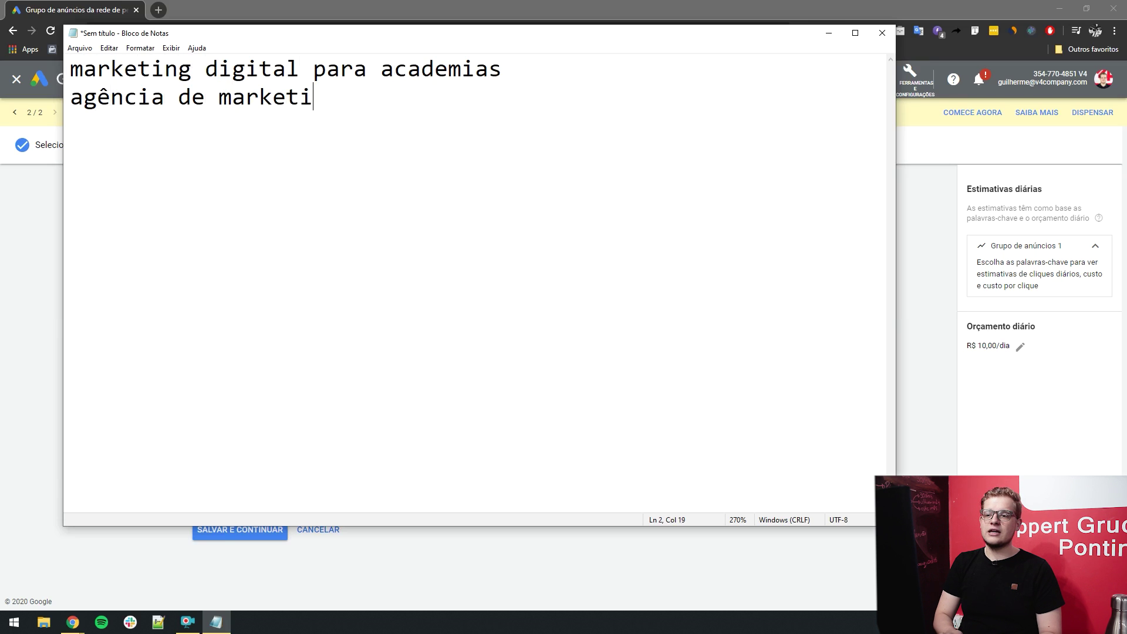
{"action": "type", "text": "ng digital"}
{"action": "key", "text": "Return"}
Add the line "assessoria de marketing digital" and, below a blank line, "v4company" to the note.
{"action": "type", "text": "marketing digital"}
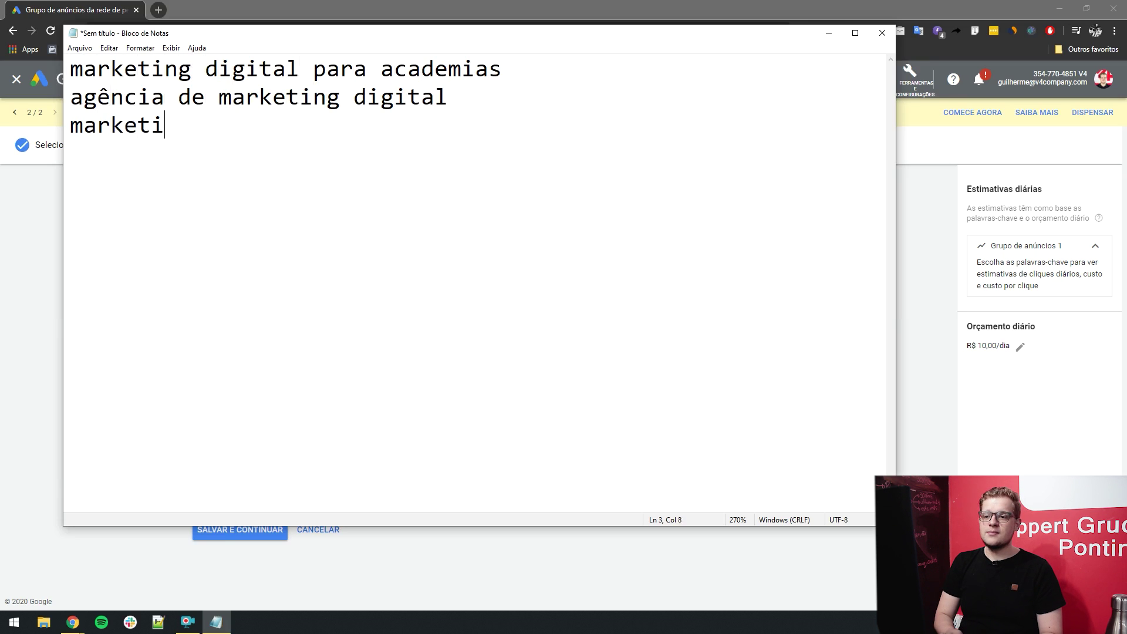
{"action": "key", "text": "ctrl+BackSpace"}
{"action": "key", "text": "ctrl+BackSpace"}
{"action": "type", "text": "assessoria de "}
{"action": "type", "text": "marekt"}
{"action": "key", "text": "ctrl+BackSpace"}
{"action": "type", "text": "marketing digital"}
{"action": "key", "text": "Return"}
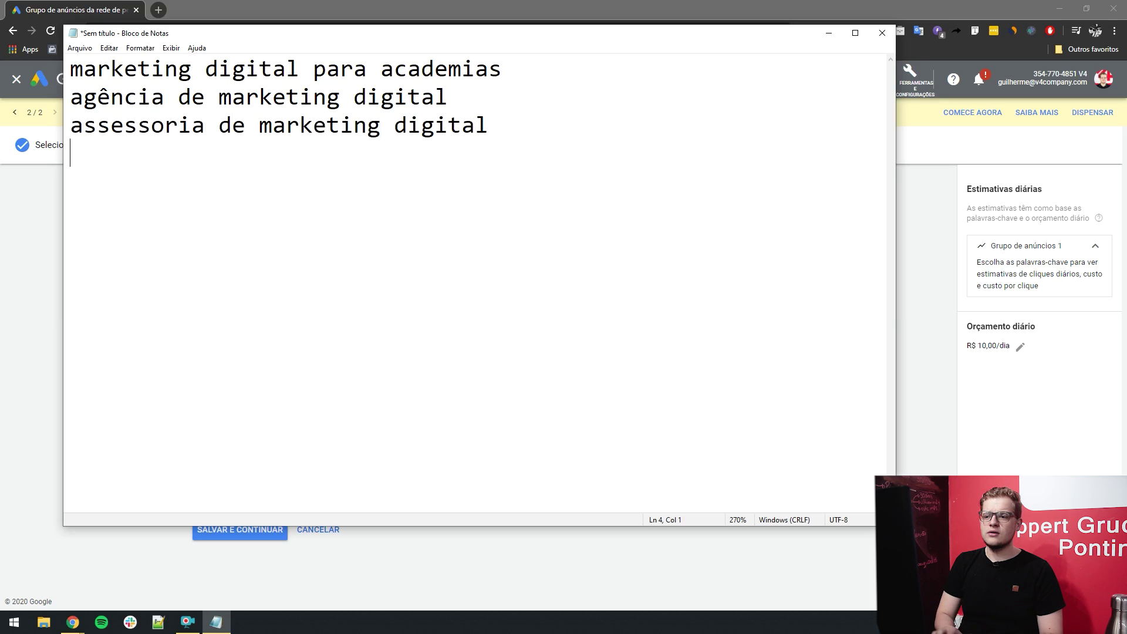
{"action": "key", "text": "Return"}
{"action": "type", "text": "v4company"}
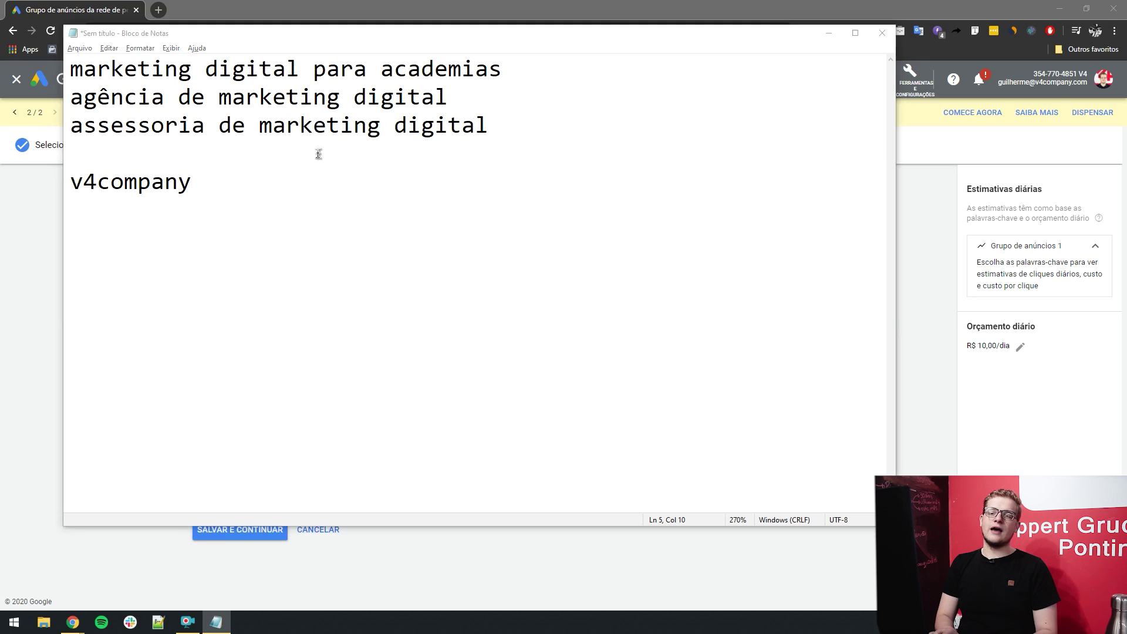
Insert blank lines between the first three keyword themes in the note and highlight "para academias" in the first line.
{"action": "key", "text": "alt+Tab"}
{"action": "key", "text": "alt+Tab"}
{"action": "key", "text": "ctrl+a"}
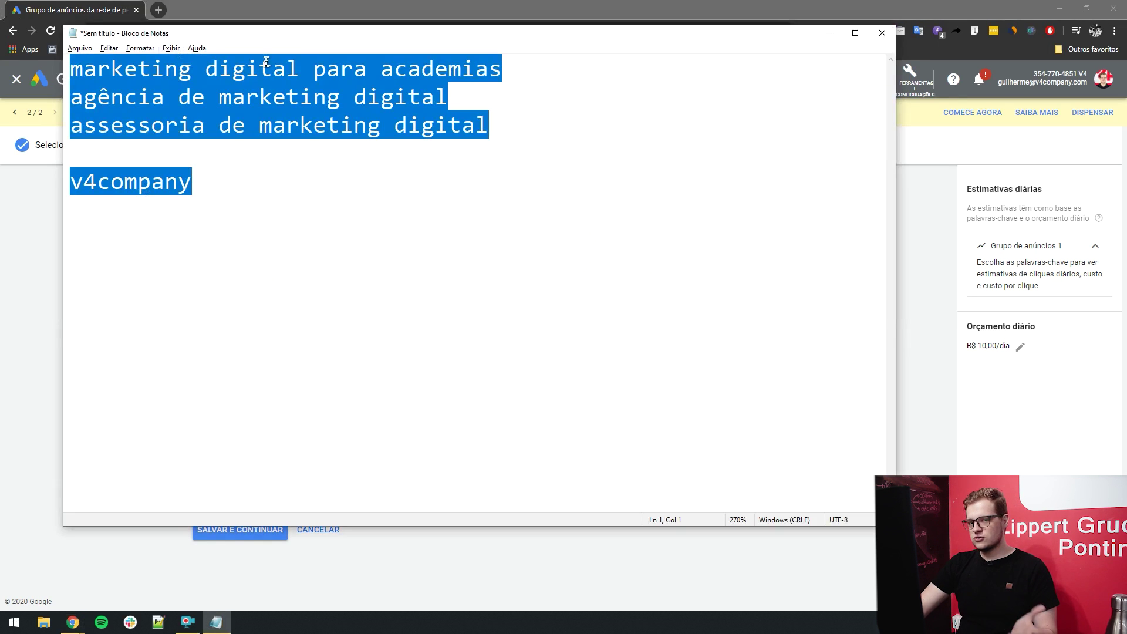
{"action": "left_click", "coordinate": [296, 160]}
{"action": "left_click", "coordinate": [515, 70]}
{"action": "key", "text": "Return"}
{"action": "left_click", "coordinate": [475, 121]}
{"action": "key", "text": "Return"}
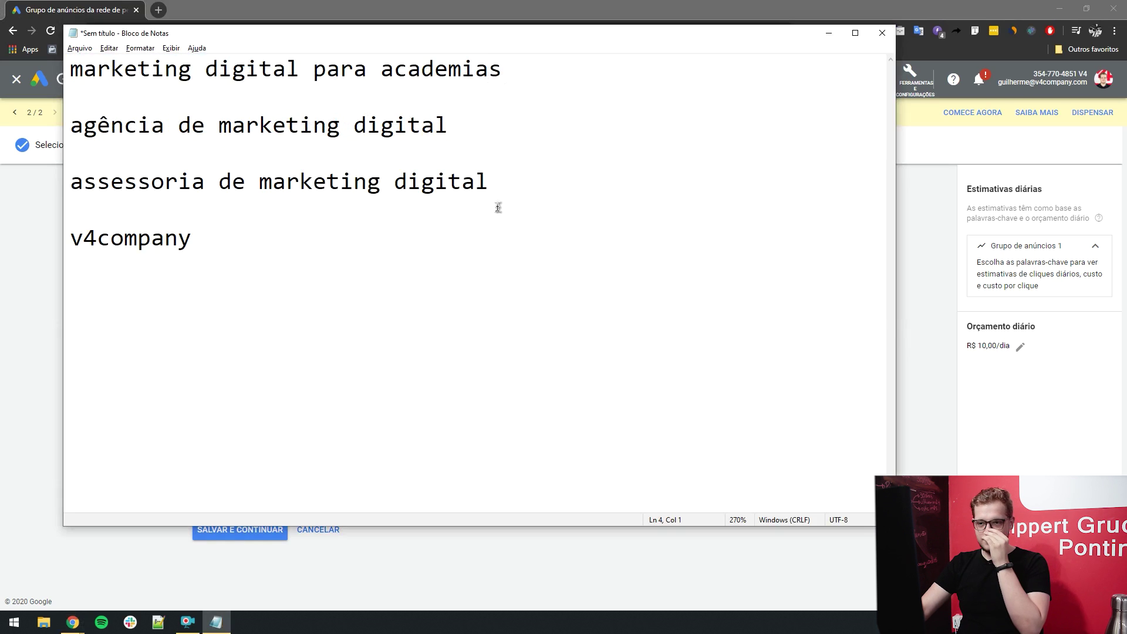
{"action": "left_click_drag", "start_coordinate": [605, 70], "coordinate": [334, 61]}
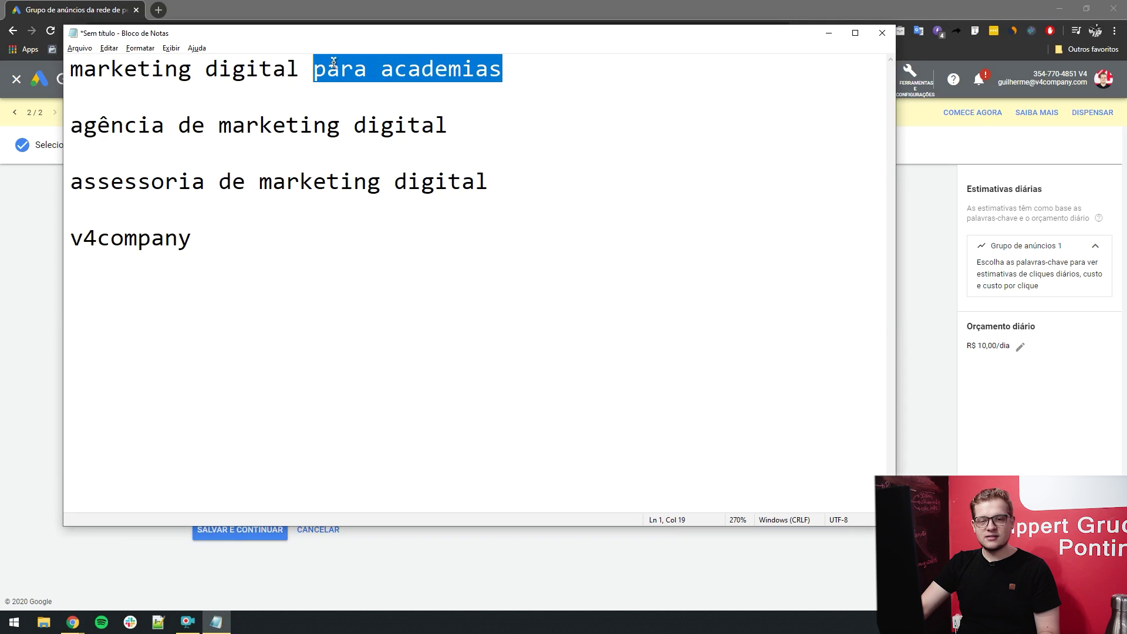
Copy "marketing digital para academias" from the note, switch to Google Ads in Chrome, and paste it as the ad group name.
{"action": "left_click_drag", "start_coordinate": [446, 124], "coordinate": [61, 125]}
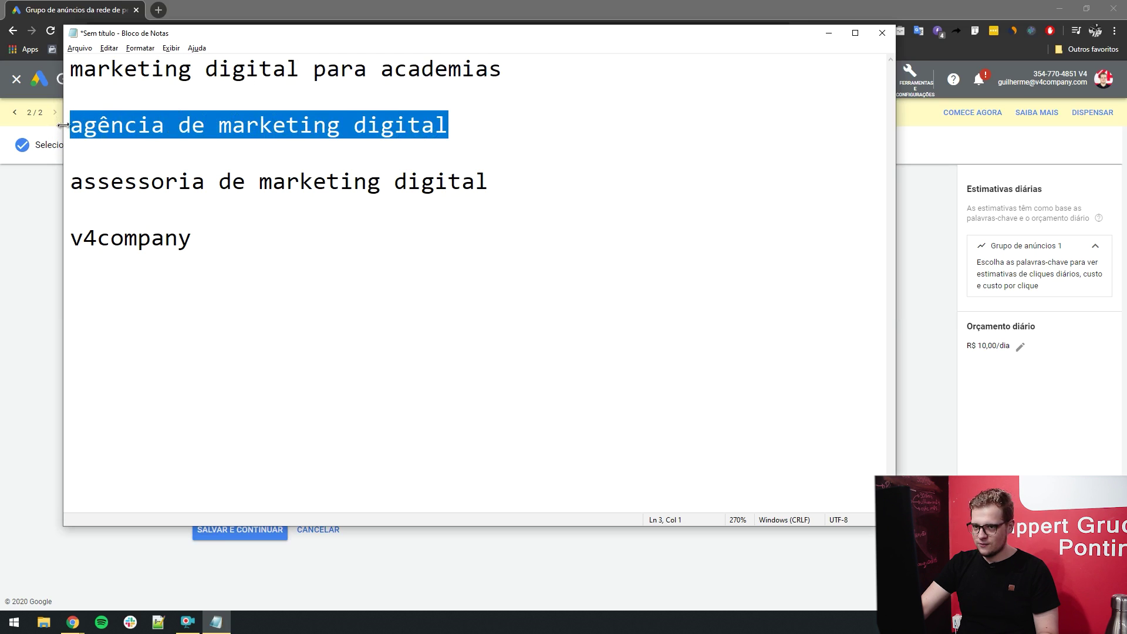
{"action": "left_click", "coordinate": [76, 117]}
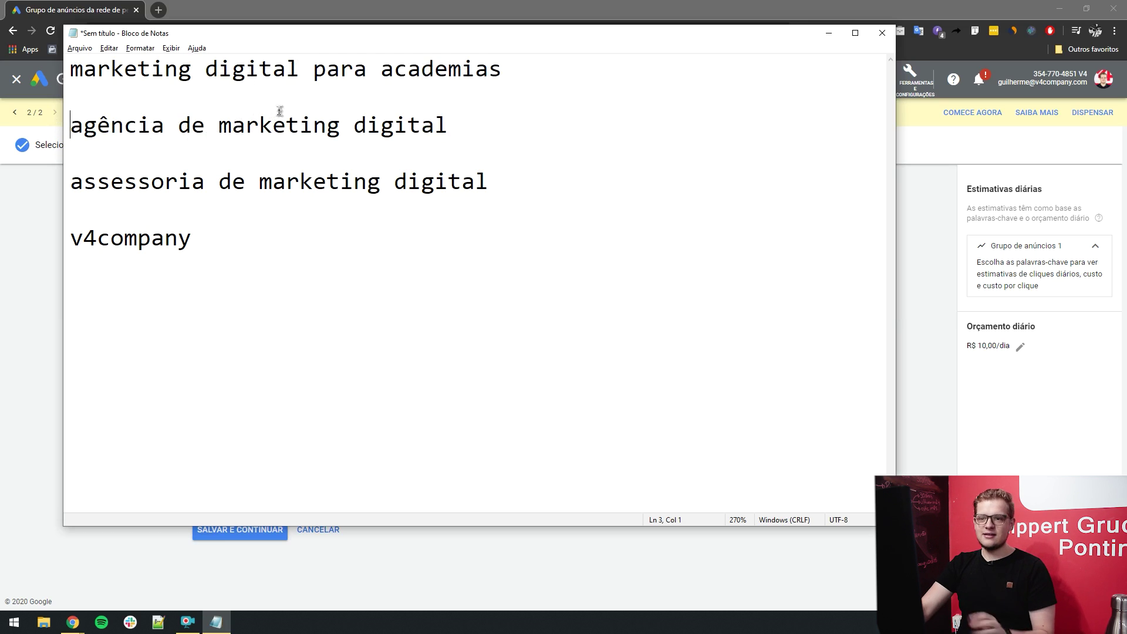
{"action": "left_click_drag", "start_coordinate": [508, 71], "coordinate": [71, 70]}
{"action": "key", "text": "ctrl+c"}
{"action": "key", "text": "alt+Tab"}
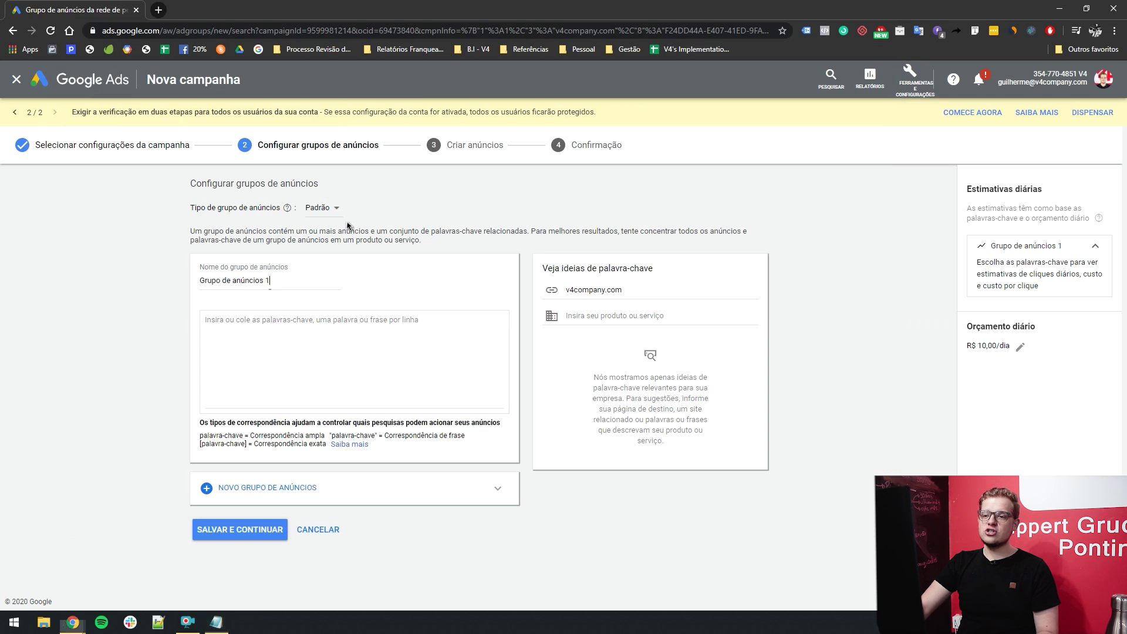
{"action": "left_click_drag", "start_coordinate": [287, 280], "coordinate": [100, 280]}
{"action": "key", "text": "ctrl+v"}
Prefix the ad group name with a number and capitalise it to read "01 - Marketing Digital para Academias".
{"action": "left_click_drag", "start_coordinate": [329, 279], "coordinate": [207, 281]}
{"action": "key", "text": "Left"}
{"action": "key", "text": "BackSpace"}
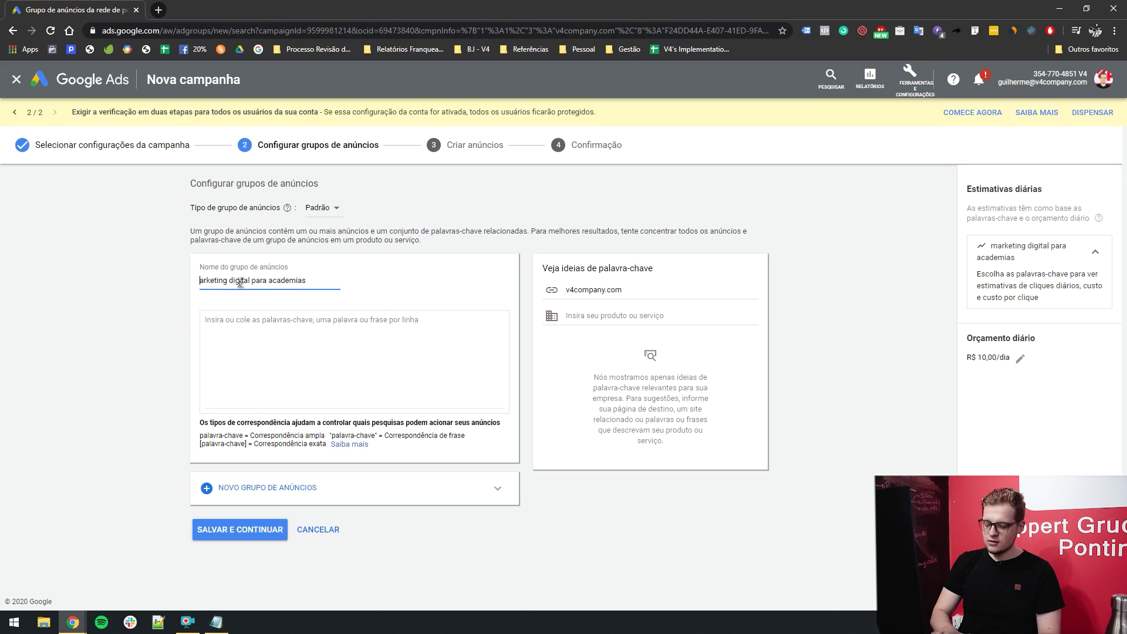
{"action": "type", "text": "01 - "}
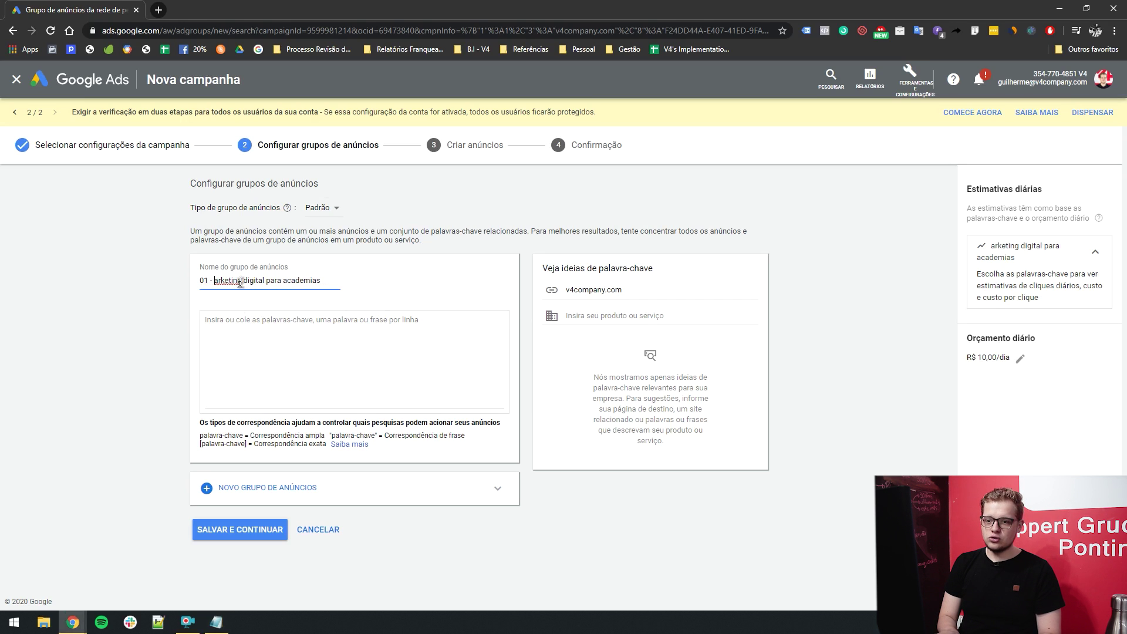
{"action": "type", "text": "M"}
{"action": "key", "text": "Left"}
{"action": "key", "text": "Left"}
{"action": "key", "text": "Left"}
{"action": "key", "text": "Left"}
{"action": "key", "text": "Left"}
{"action": "key", "text": "Left"}
{"action": "key", "text": "Left"}
{"action": "key", "text": "BackSpace"}
{"action": "type", "text": "D"}
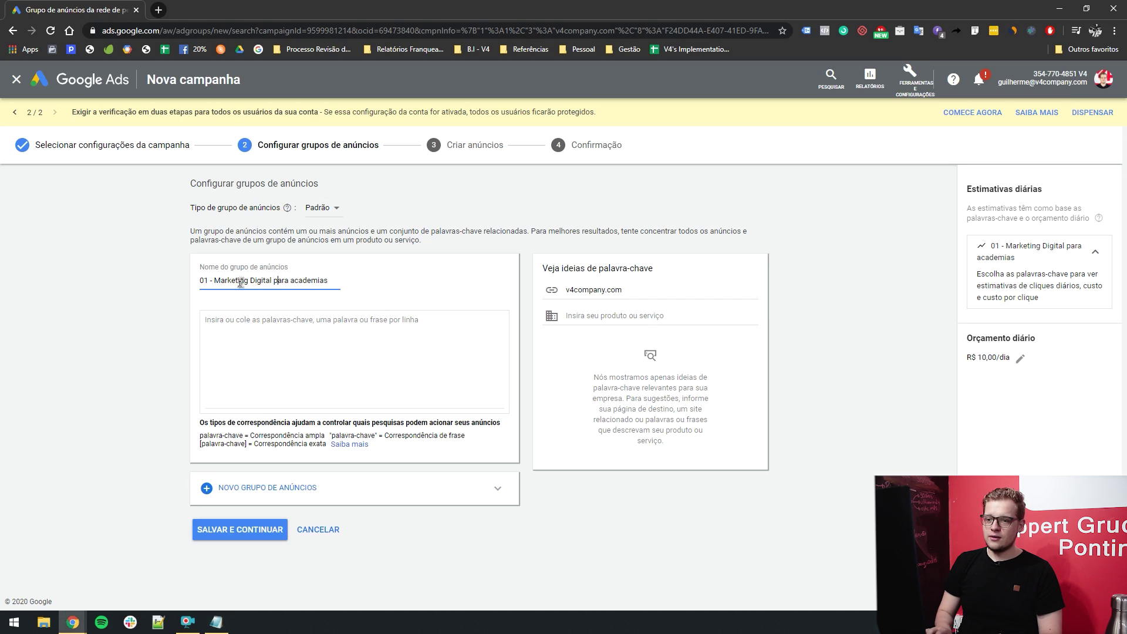
{"action": "type", "text": "A"}
{"action": "key", "text": "Delete"}
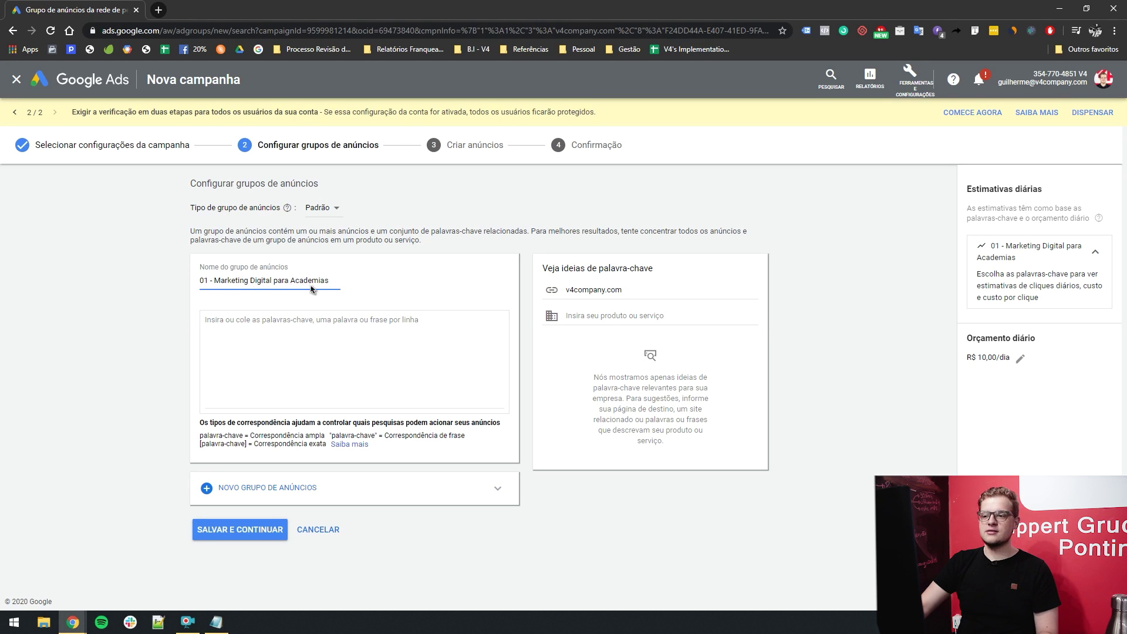
Request keyword ideas for "marketing digital para academias" in the ad group setup and look through the suggestions.
{"action": "left_click", "coordinate": [645, 315]}
{"action": "type", "text": "marketing digital para academias"}
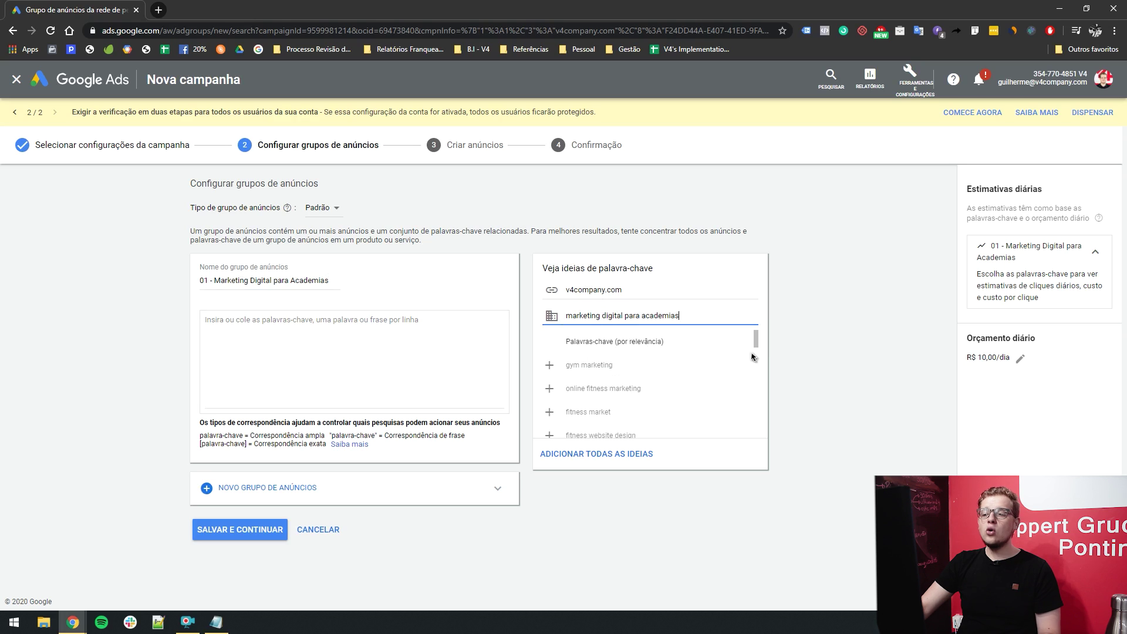
{"action": "scroll", "coordinate": [637, 393], "scroll_direction": "down", "scroll_amount": 5}
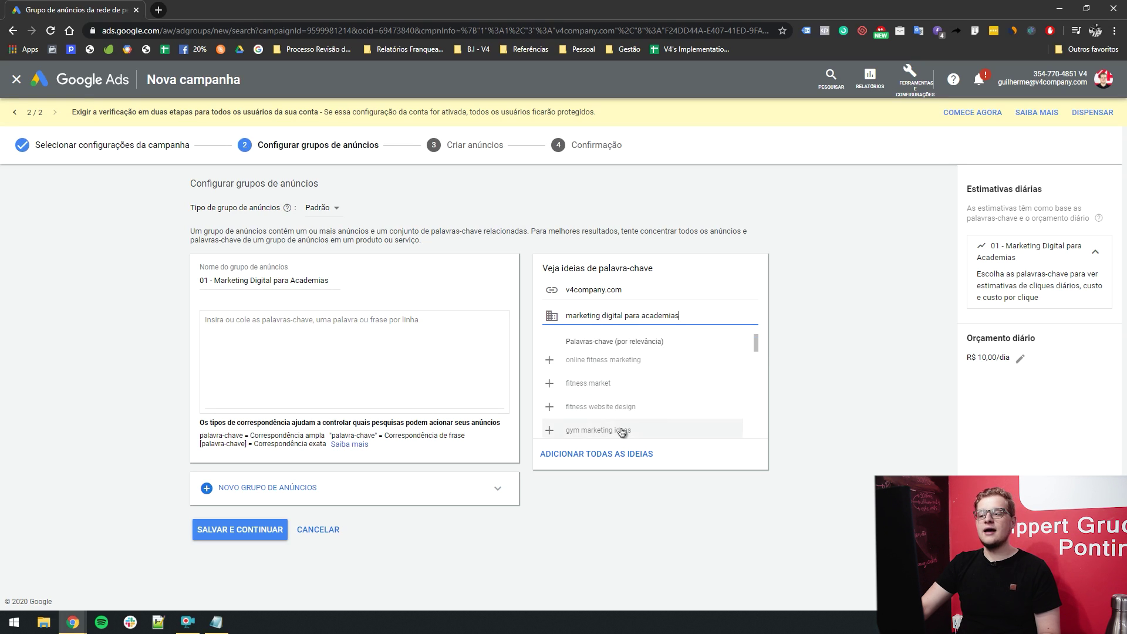
{"action": "scroll", "coordinate": [676, 393], "scroll_direction": "down", "scroll_amount": 3}
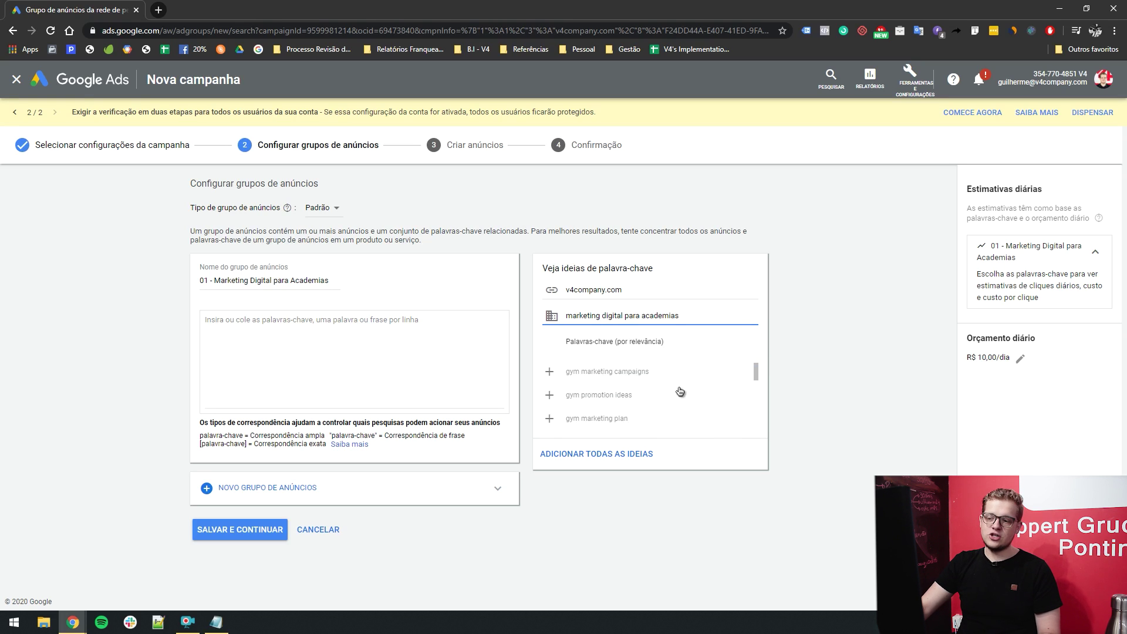
{"action": "scroll", "coordinate": [697, 395], "scroll_direction": "down", "scroll_amount": 2}
Open the Keyword Planner (Planejador de palavras-chave) in a new browser tab, keeping the campaign setup open.
{"action": "left_click", "coordinate": [349, 350]}
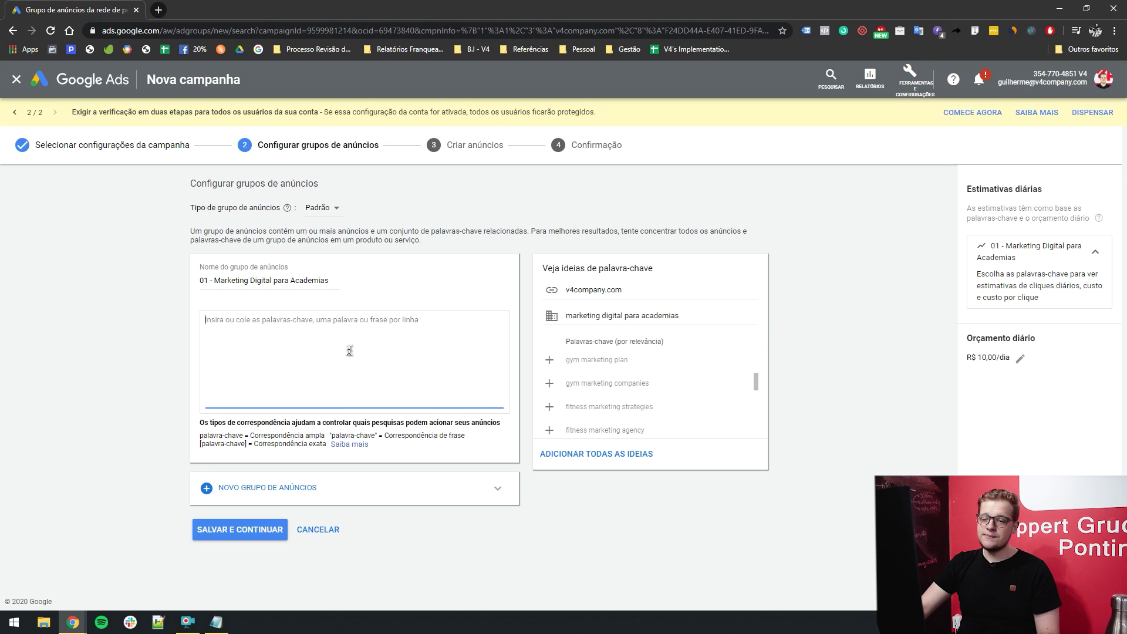
{"action": "left_click", "coordinate": [910, 74]}
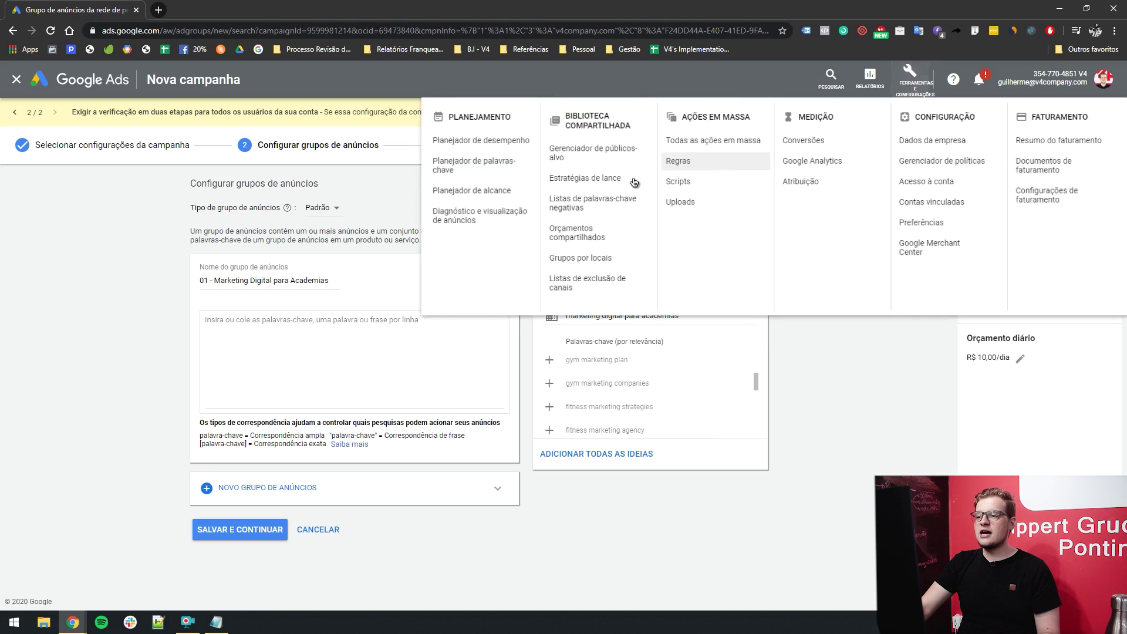
{"action": "right_click", "coordinate": [431, 169]}
{"action": "left_click", "coordinate": [442, 177]}
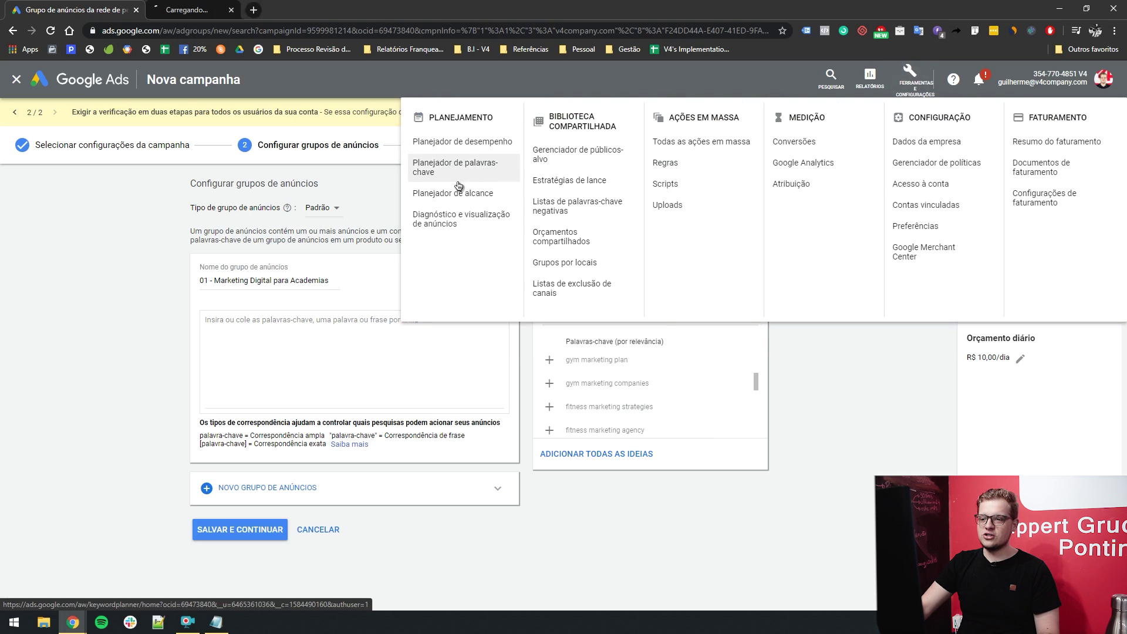
{"action": "left_click", "coordinate": [109, 262]}
{"action": "left_click", "coordinate": [226, 6]}
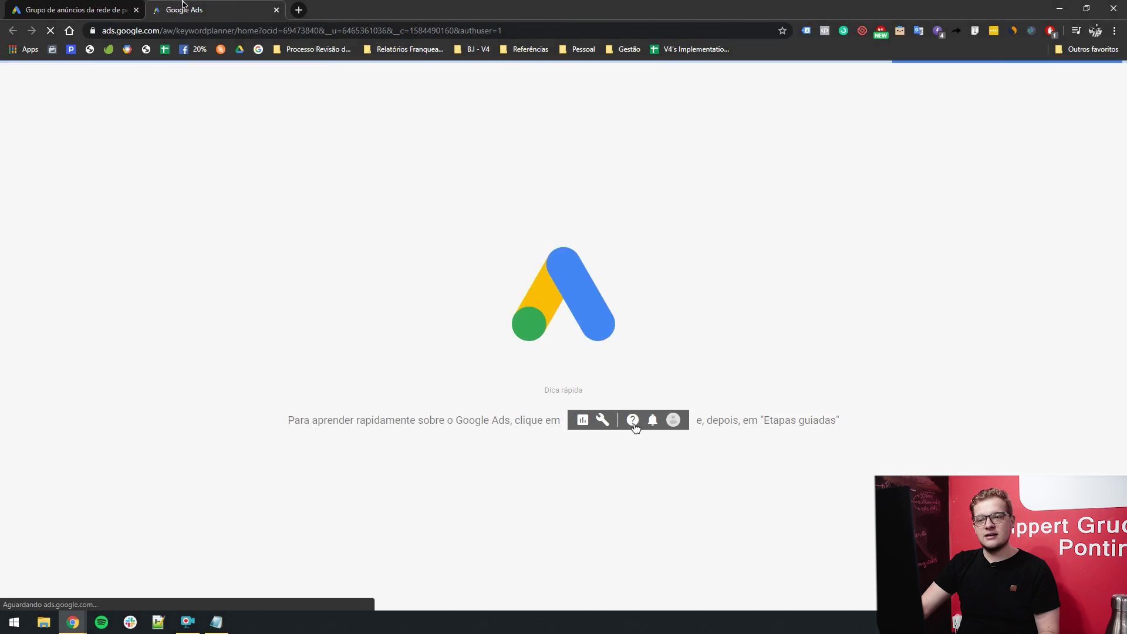
Check where the Keyword Planner is found among the campaign page's tools, and return to the planner.
{"action": "key", "text": "ctrl+shift+Tab"}
{"action": "left_click", "coordinate": [910, 76]}
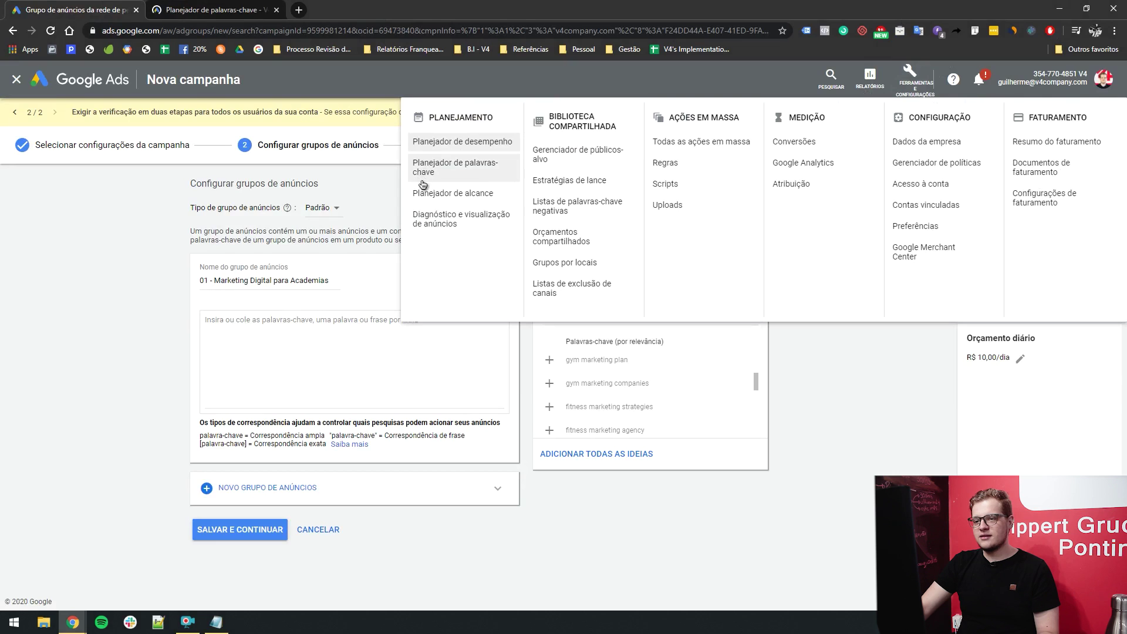
{"action": "right_click", "coordinate": [440, 173]}
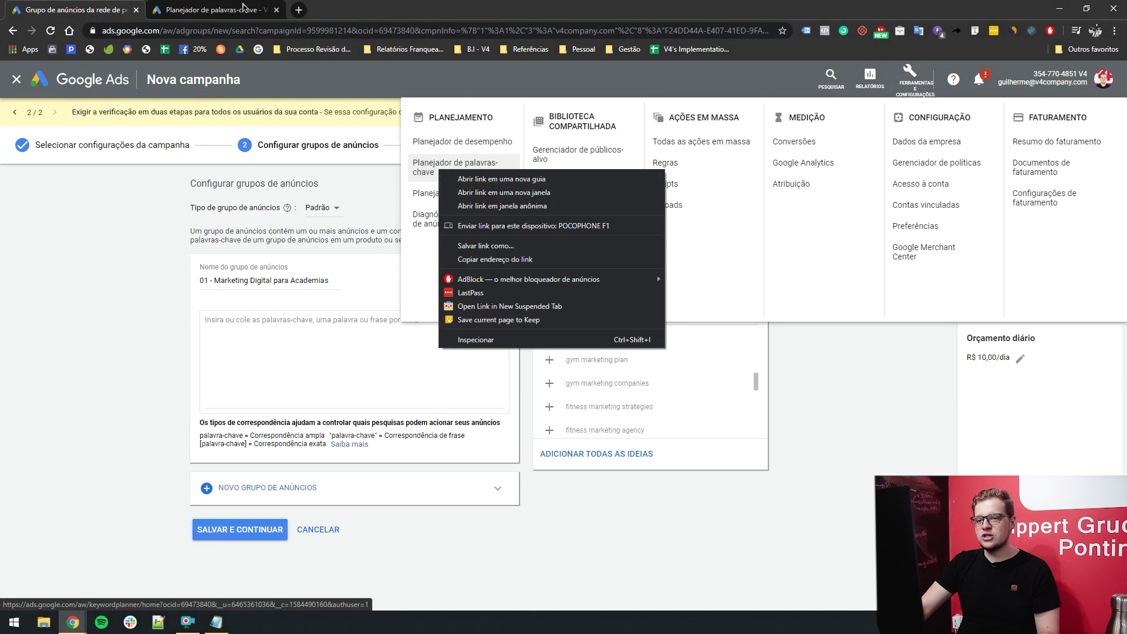
{"action": "left_click", "coordinate": [229, 5]}
{"action": "key", "text": "ctrl+shift+Tab"}
{"action": "left_click", "coordinate": [377, 273]}
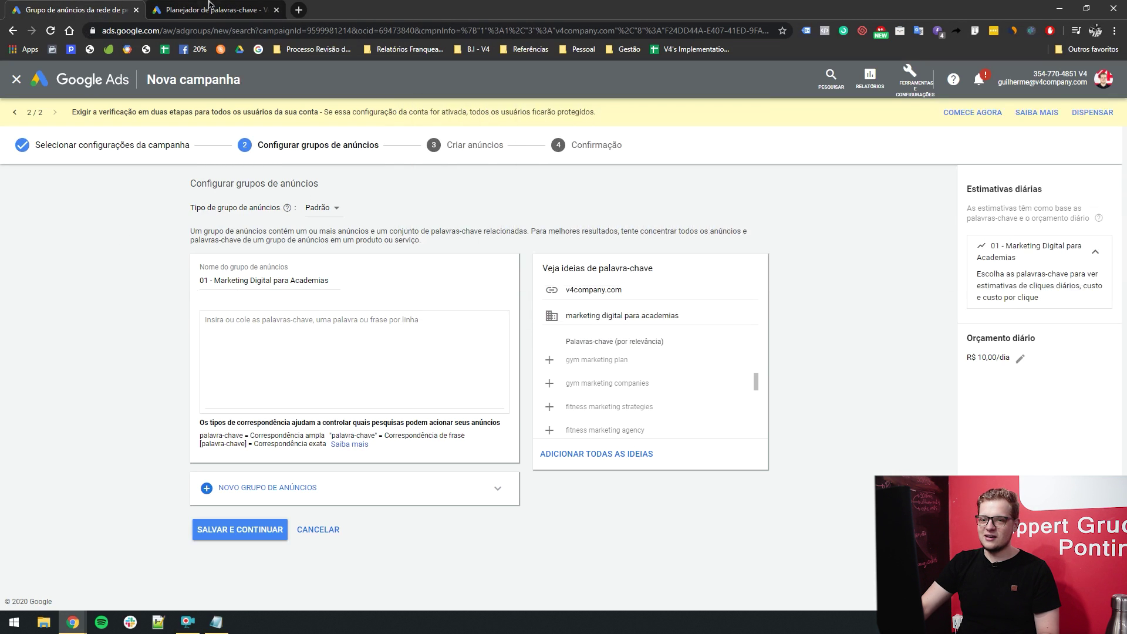
{"action": "key", "text": "ctrl+Tab"}
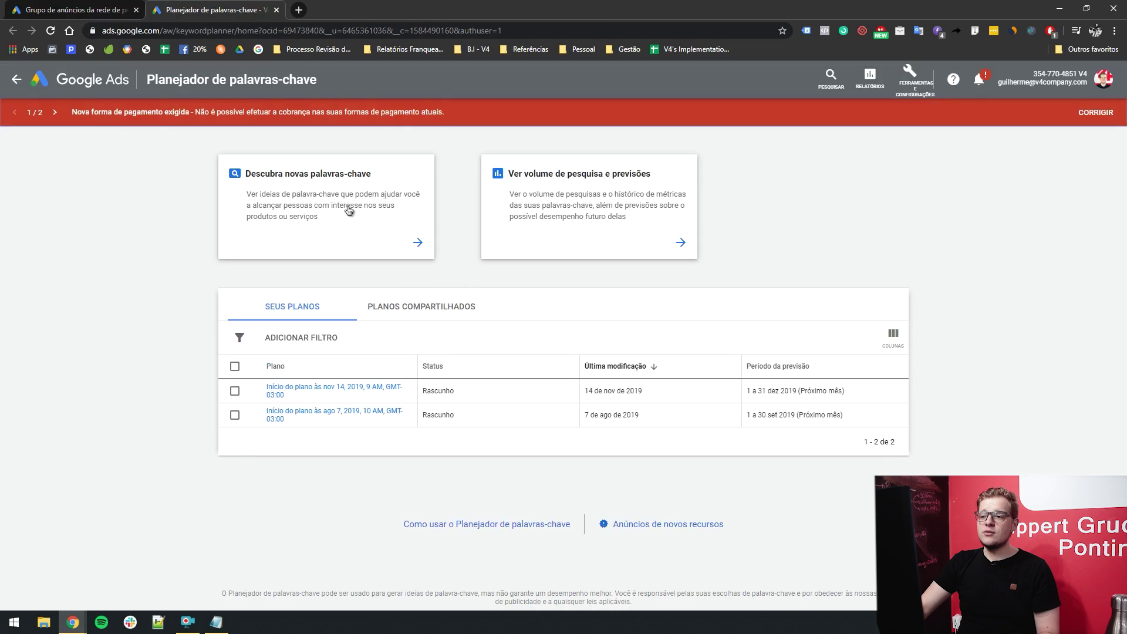
Discover new keywords in the planner starting from "marketing digital para academias".
{"action": "left_click", "coordinate": [349, 211]}
{"action": "key", "text": "ctrl+v"}
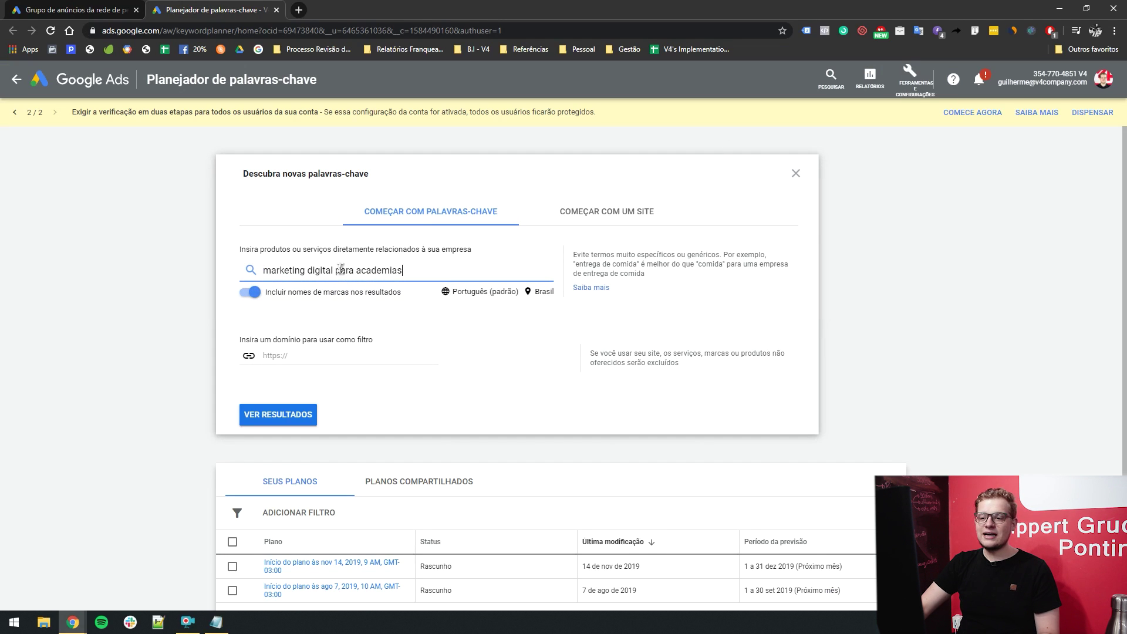
{"action": "key", "text": "Return"}
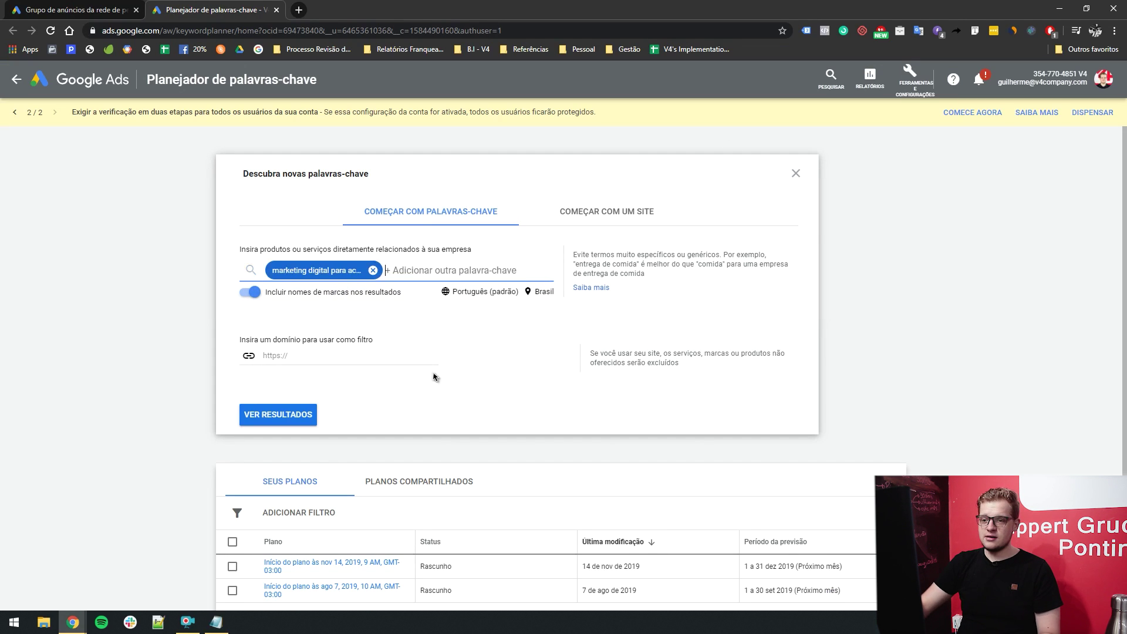
{"action": "left_click", "coordinate": [287, 413]}
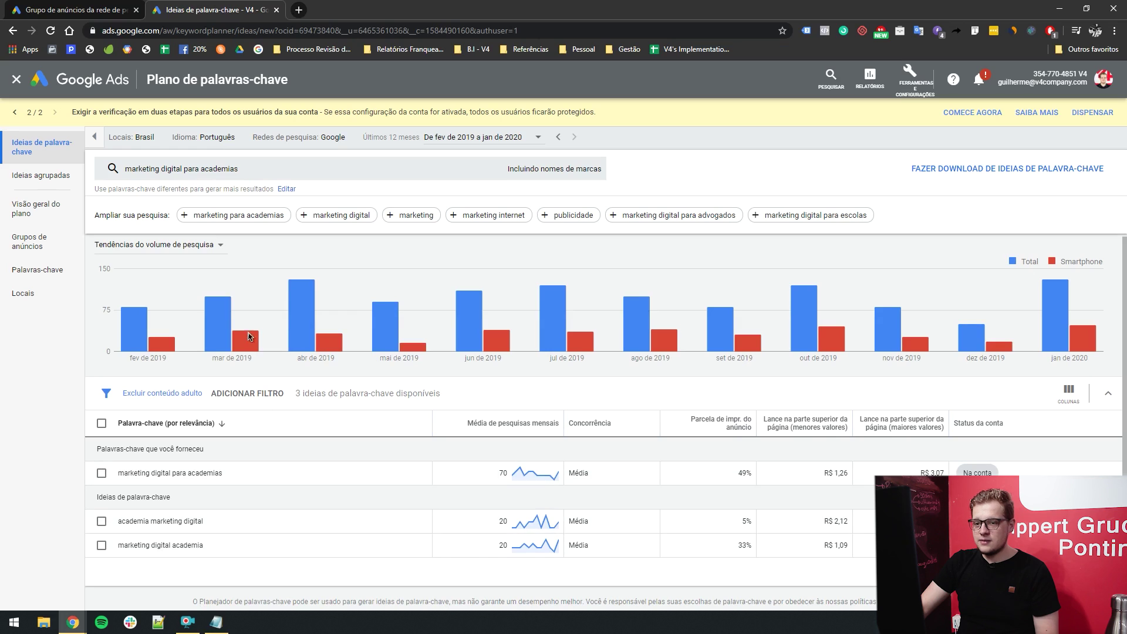
Broaden the keyword search with the suggested term "marketing para academias" and look through the resulting ideas.
{"action": "left_click", "coordinate": [252, 218]}
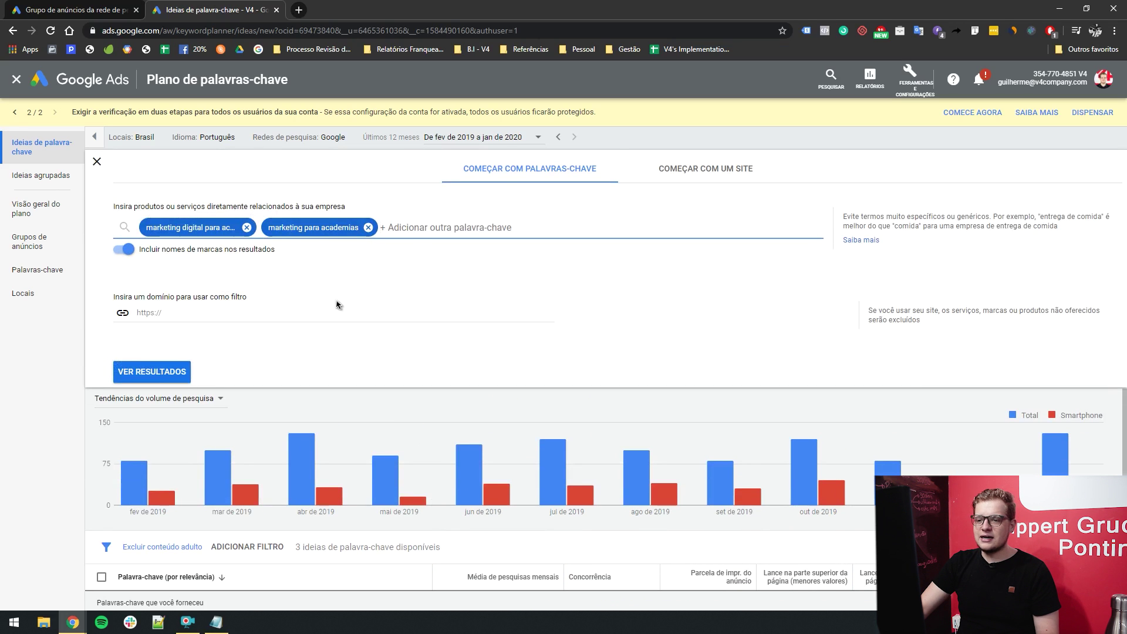
{"action": "left_click", "coordinate": [151, 372]}
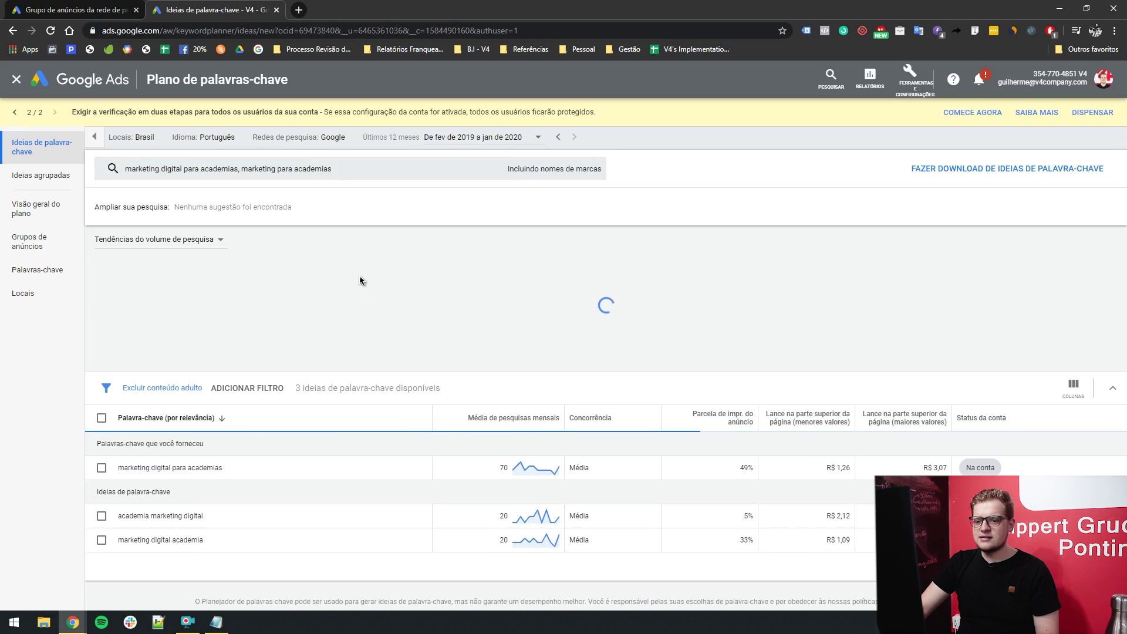
{"action": "scroll", "coordinate": [255, 352], "scroll_direction": "down", "scroll_amount": 4}
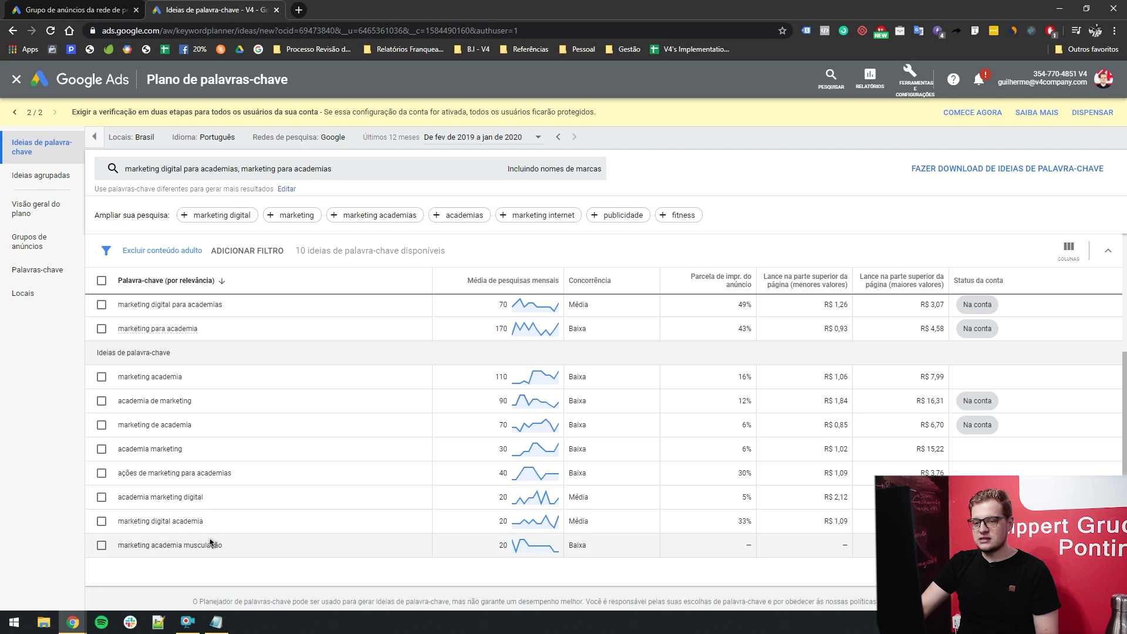
Enter "marketing digital para academias" and "marketing para academias" on separate lines as keywords of the campaign's ad group.
{"action": "key", "text": "ctrl+1"}
{"action": "key", "text": "ctrl+2"}
{"action": "key", "text": "ctrl+1"}
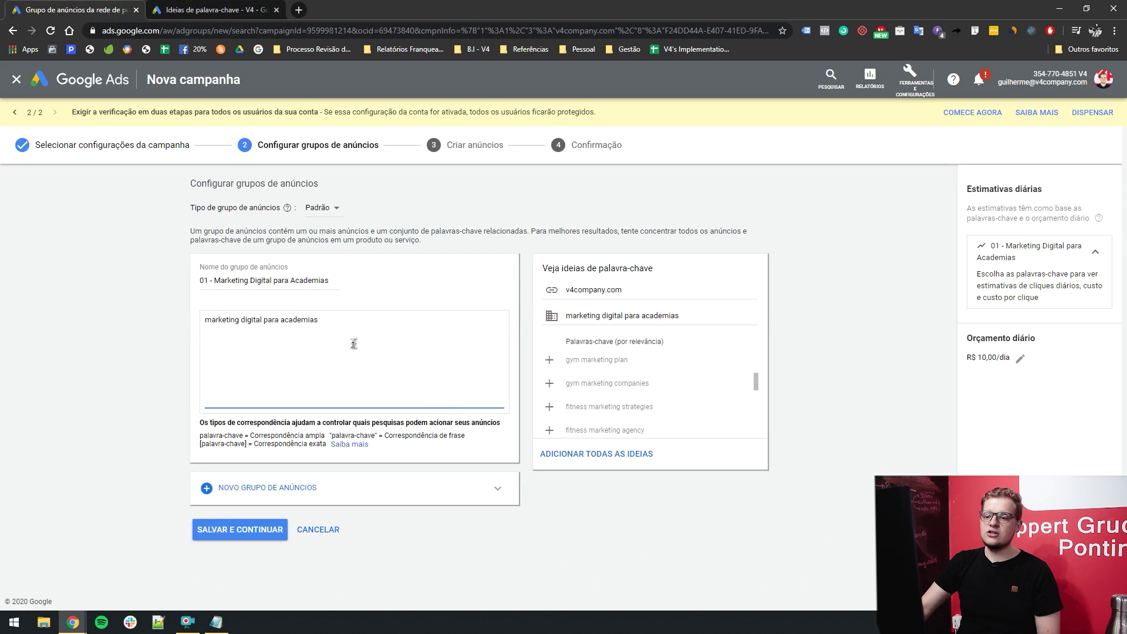
{"action": "key", "text": "Return"}
{"action": "type", "text": "markteing"}
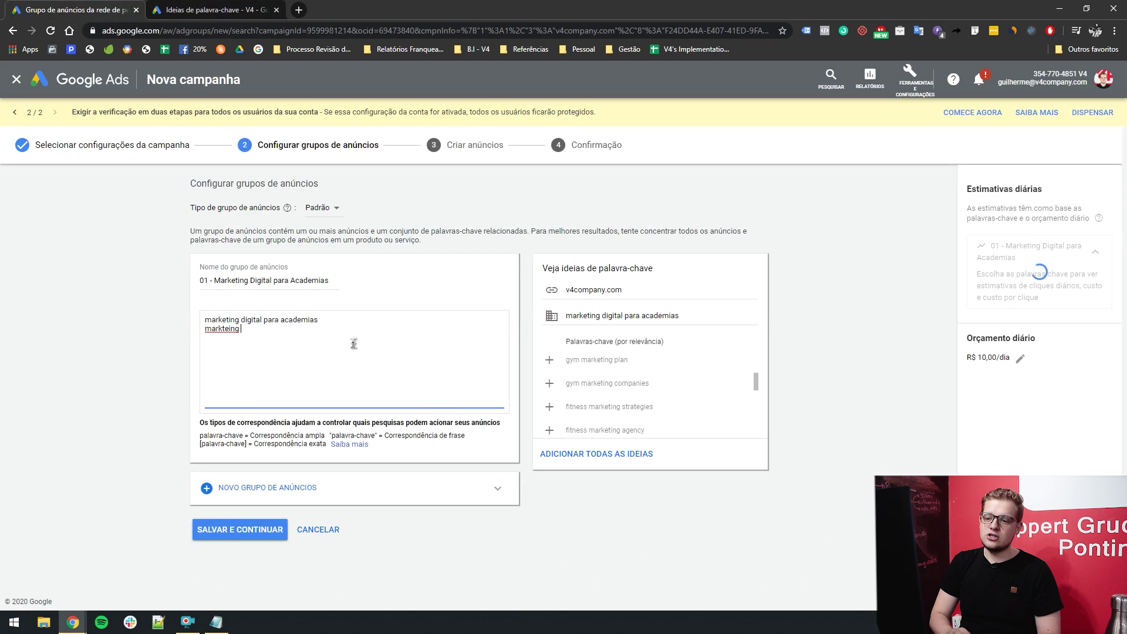
{"action": "key", "text": "ctrl+BackSpace"}
{"action": "type", "text": "marketing para academias"}
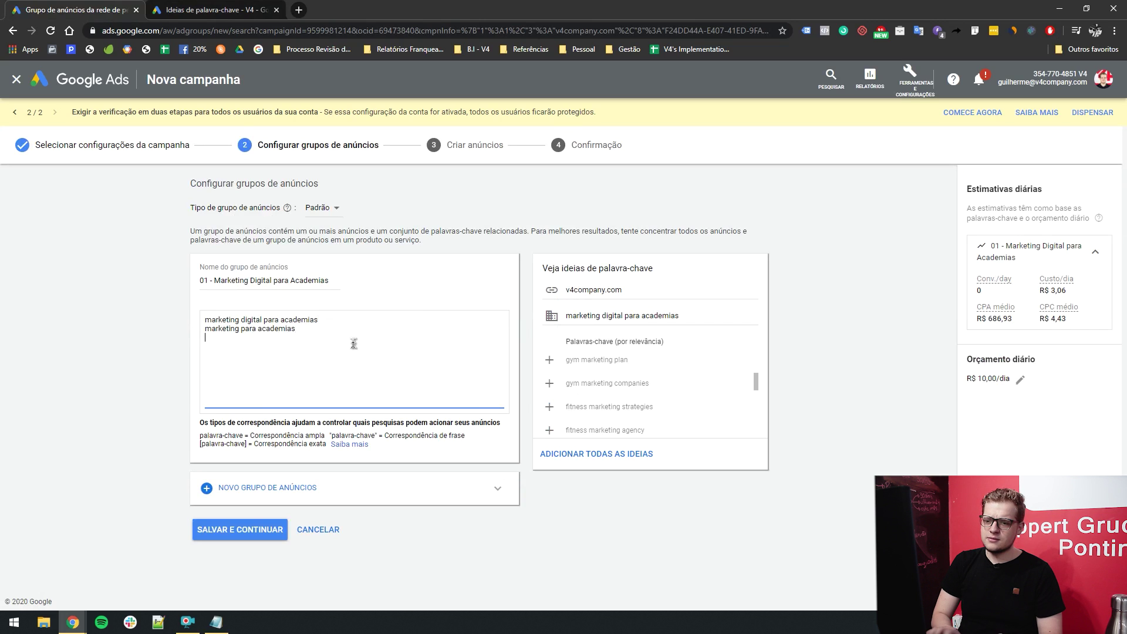
Consult the planner's ideas and add "academia marketing" to the ad group's keywords.
{"action": "key", "text": "ctrl+Tab"}
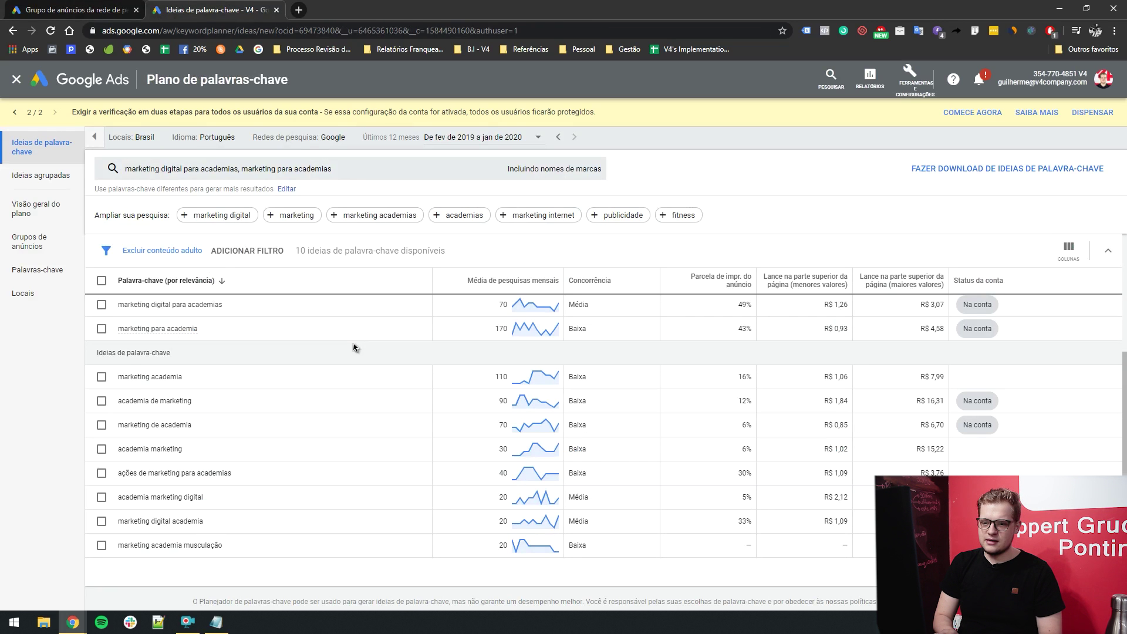
{"action": "key", "text": "ctrl+shift+Tab"}
{"action": "key", "text": "Return"}
{"action": "type", "text": "academia marketing"}
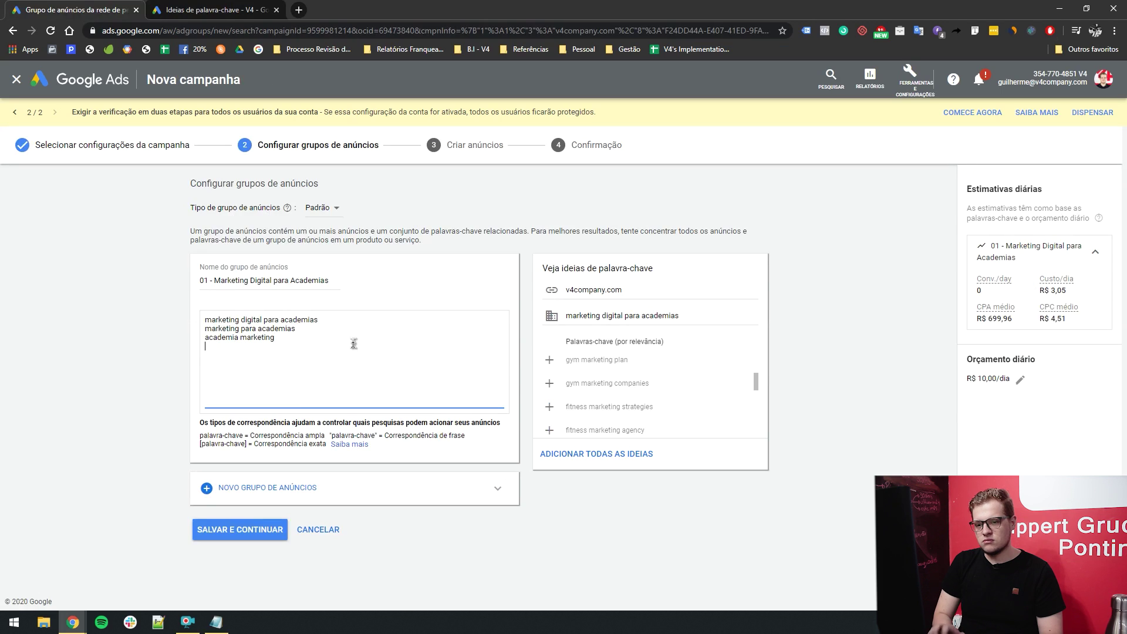
Add "ações de marketing para academias" and "academia marketing digital" from the planner's ideas to the ad group's keywords.
{"action": "key", "text": "ctrl+Tab"}
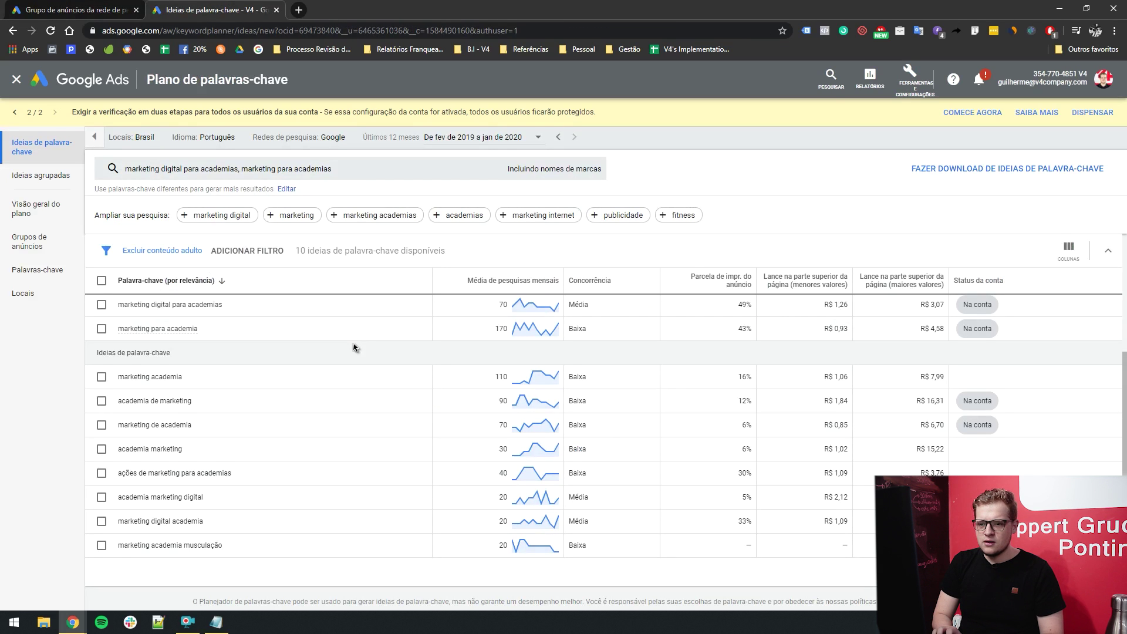
{"action": "key", "text": "ctrl+shift+Tab"}
{"action": "key", "text": "Return"}
{"action": "type", "text": "açõe"}
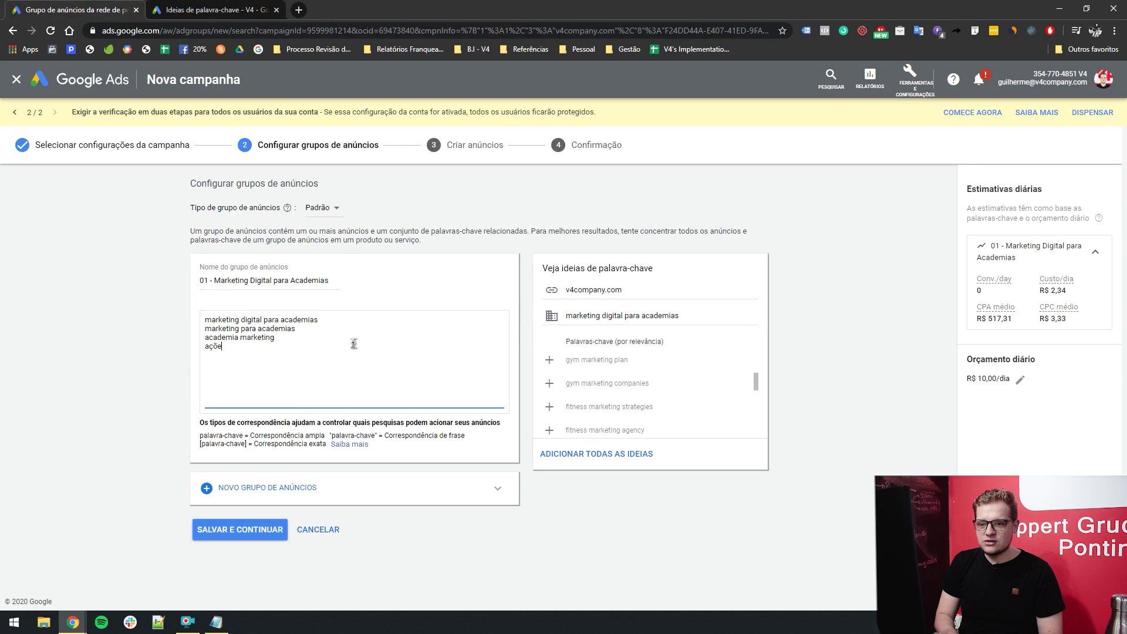
{"action": "type", "text": "s de marketing para aca"}
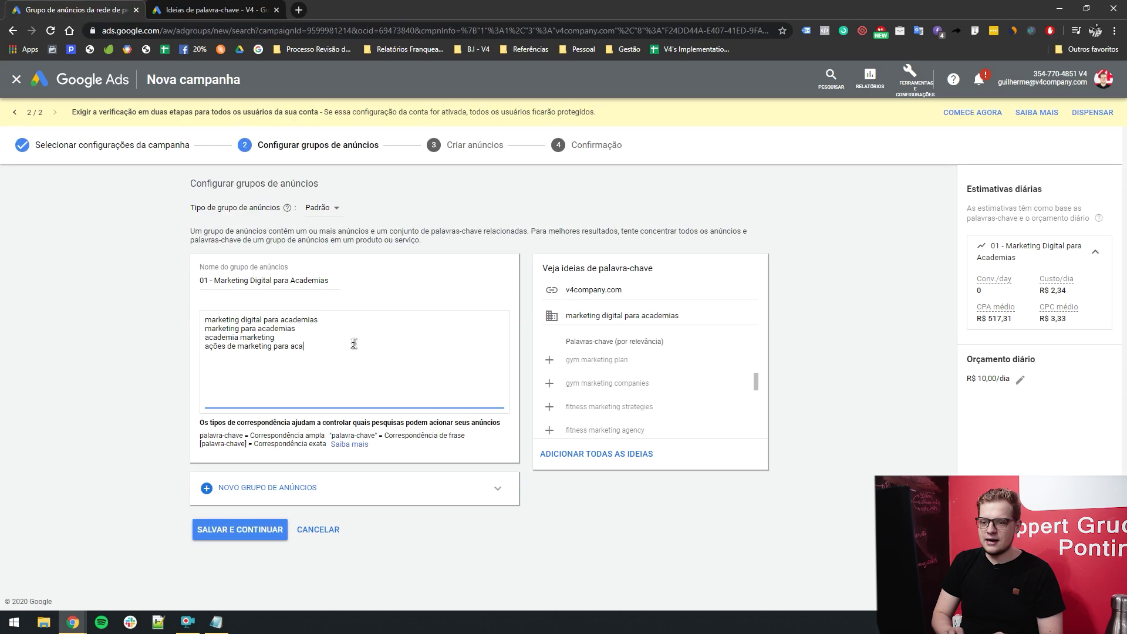
{"action": "type", "text": "demias academia marketing digital"}
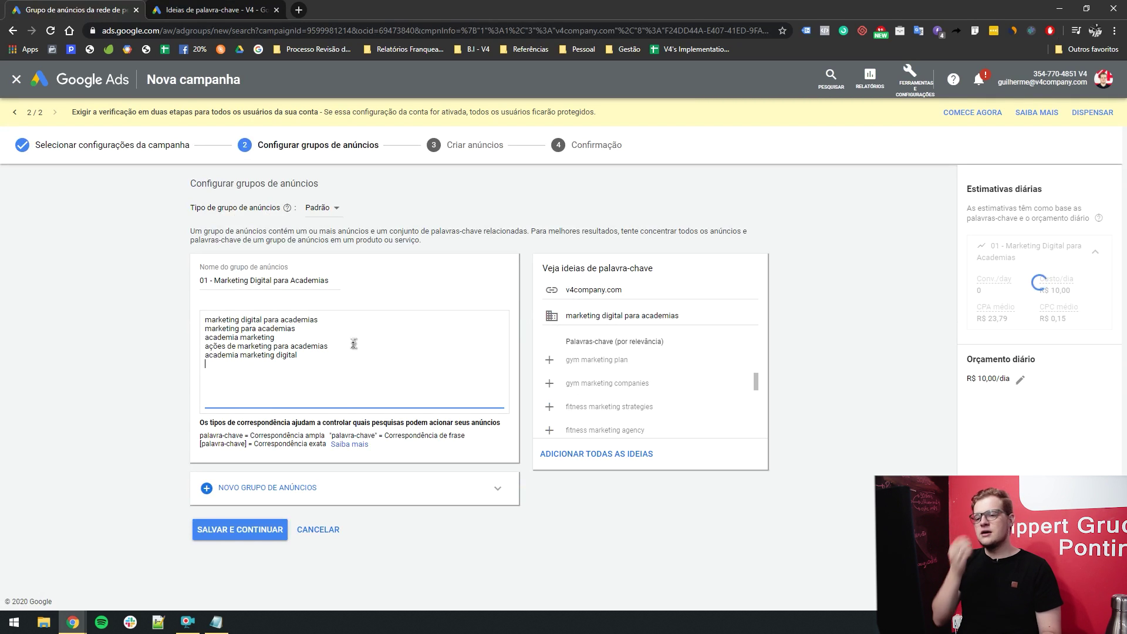
Review the planner's ideas against the ad group's name and its entered keyword list.
{"action": "key", "text": "ctrl+Tab"}
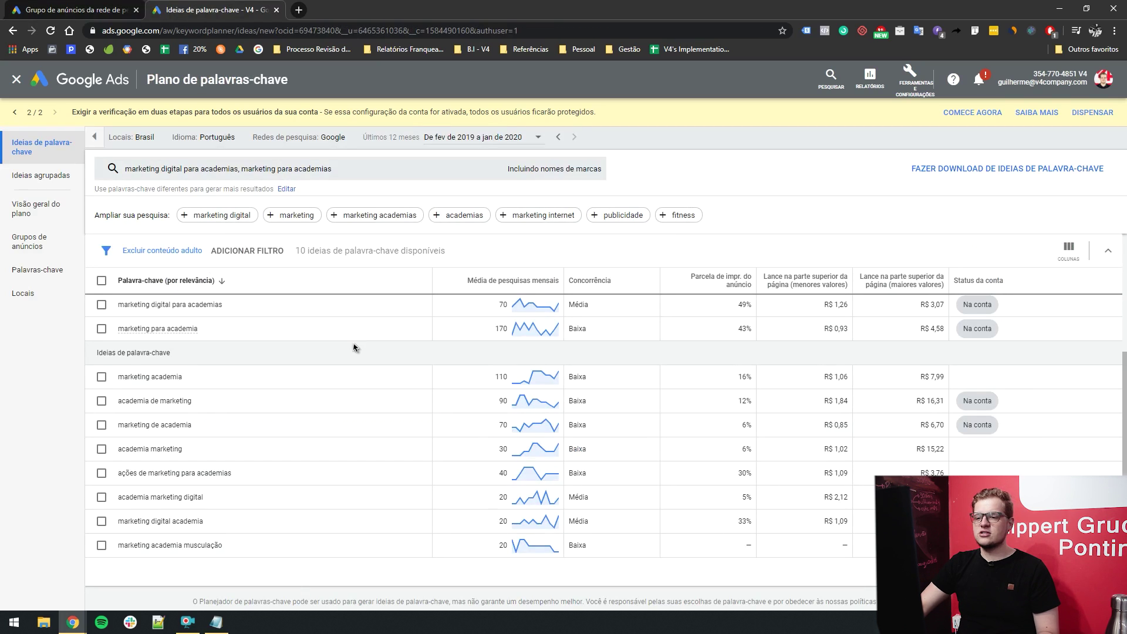
{"action": "key", "text": "ctrl+shift+Tab"}
{"action": "left_click_drag", "start_coordinate": [301, 281], "coordinate": [221, 282]}
{"action": "key", "text": "ctrl+a"}
{"action": "left_click", "coordinate": [315, 370]}
{"action": "key", "text": "ctrl+a"}
{"action": "left_click", "coordinate": [216, 370]}
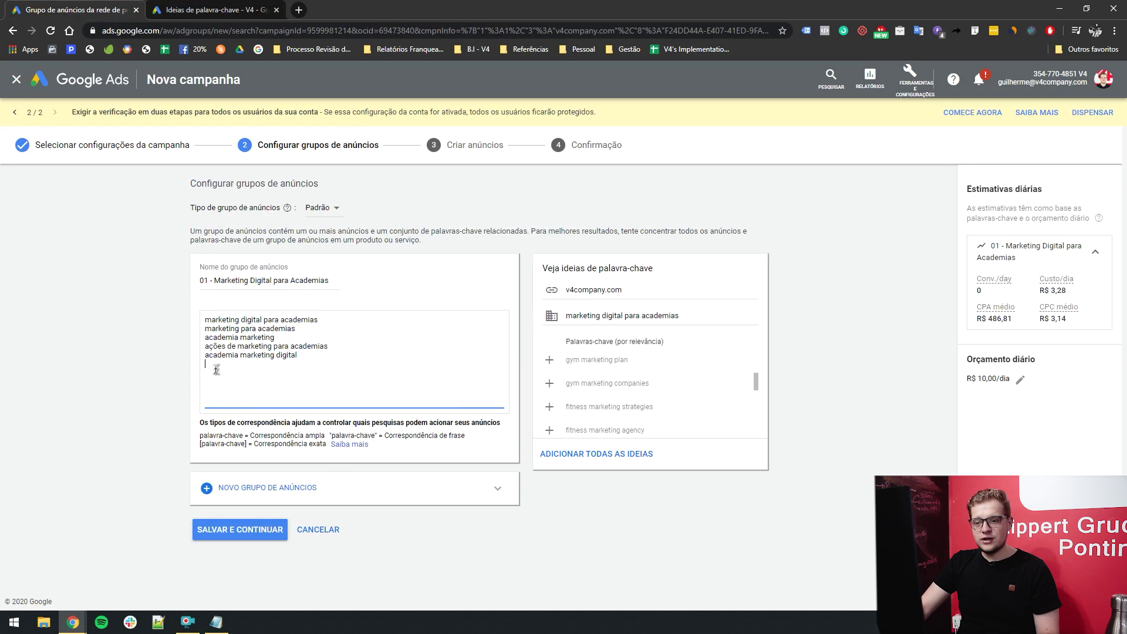
Add "v4 company academias" to the keywords of the "01 - Marketing Digital para Academias" ad group and check the list.
{"action": "type", "text": "v4 company academias"}
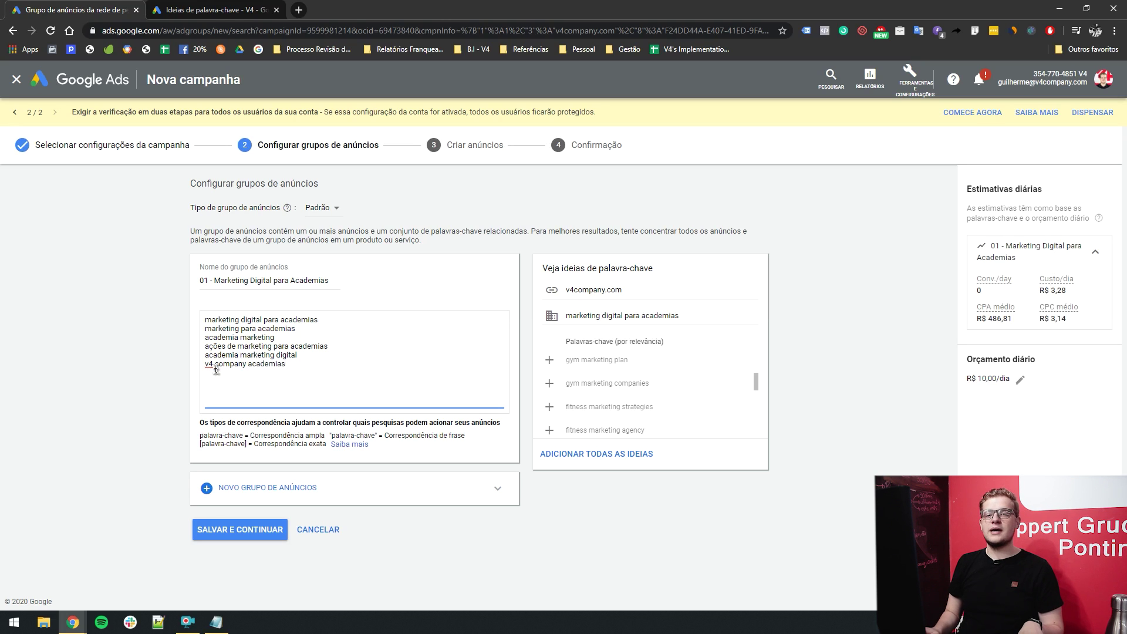
{"action": "left_click_drag", "start_coordinate": [292, 346], "coordinate": [121, 301]}
{"action": "left_click", "coordinate": [311, 354]}
{"action": "left_click_drag", "start_coordinate": [302, 360], "coordinate": [168, 287]}
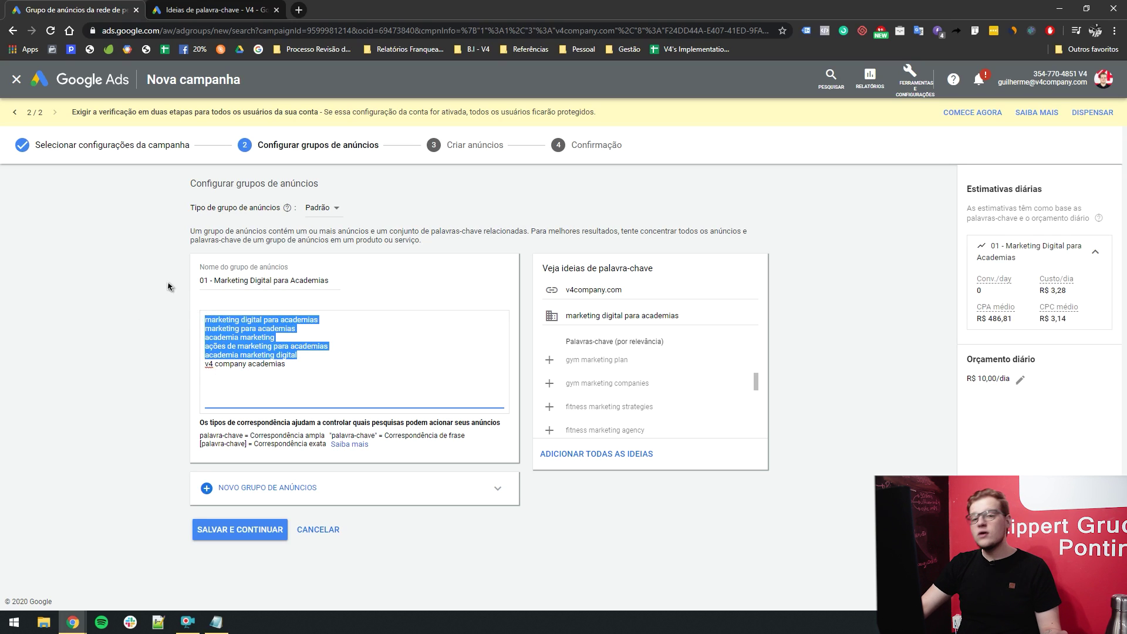
{"action": "left_click_drag", "start_coordinate": [303, 366], "coordinate": [154, 365]}
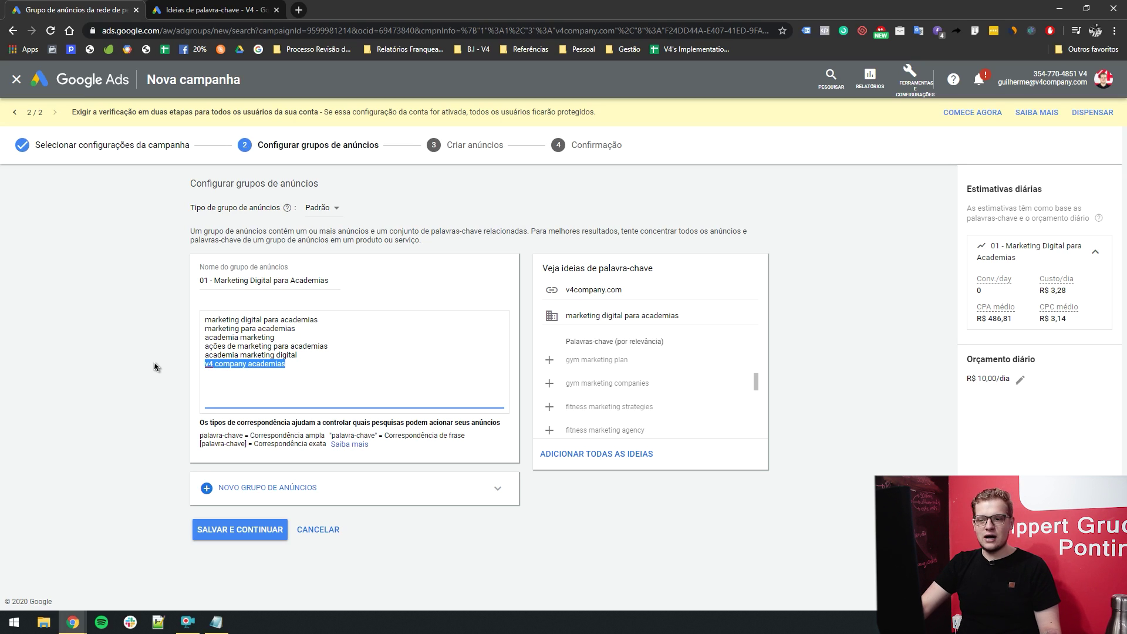
{"action": "key", "text": "BackSpace"}
{"action": "key", "text": "ctrl+z"}
{"action": "left_click_drag", "start_coordinate": [297, 369], "coordinate": [158, 381]}
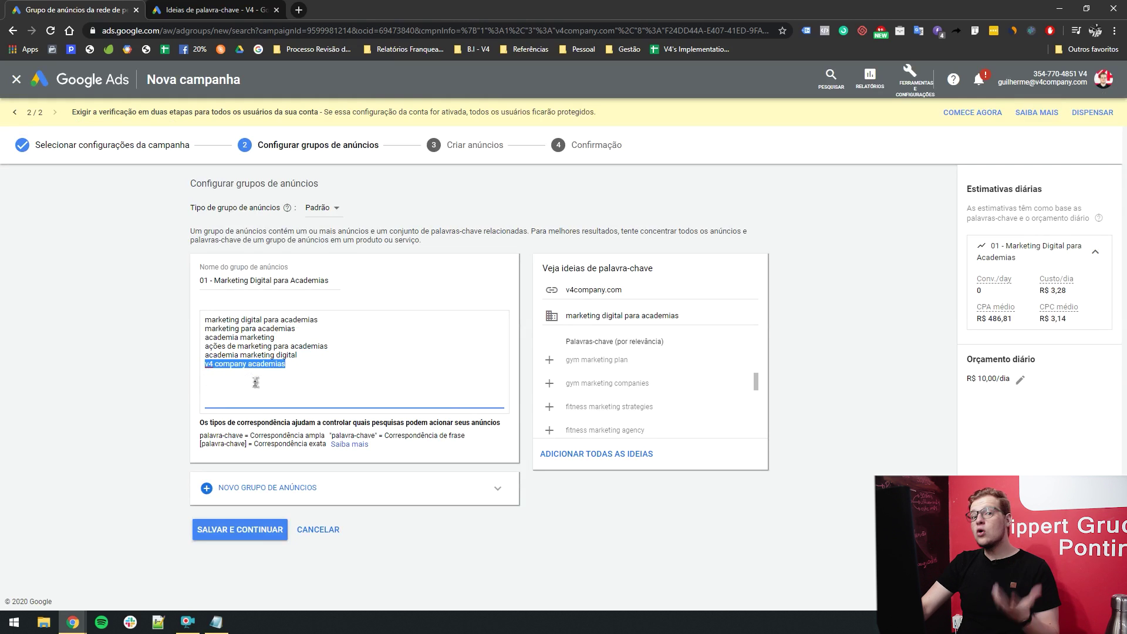
{"action": "left_click_drag", "start_coordinate": [353, 370], "coordinate": [100, 272]}
Add a second ad group and name it "02 - agência de marketing Digital", copying the theme from the Notepad notes.
{"action": "left_click", "coordinate": [247, 488]}
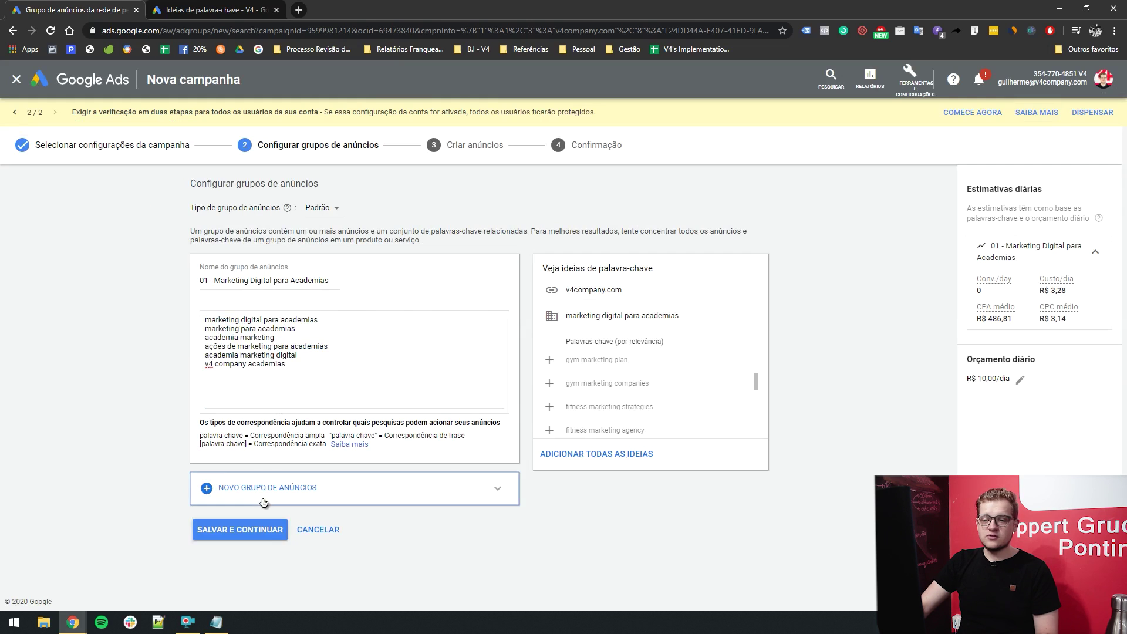
{"action": "left_click_drag", "start_coordinate": [290, 309], "coordinate": [182, 307]}
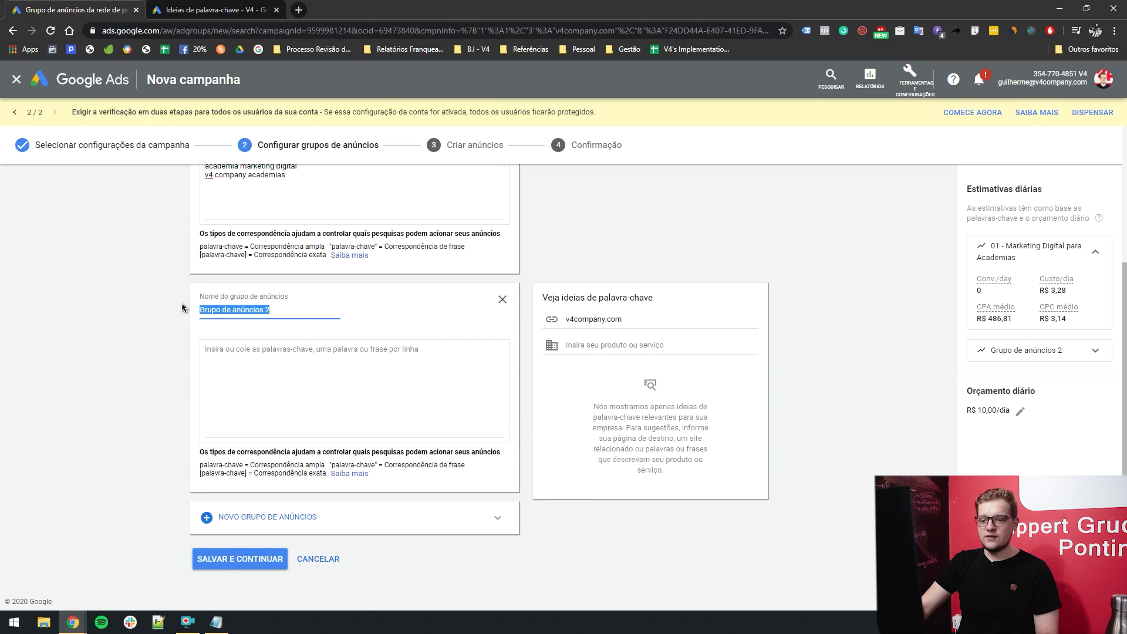
{"action": "type", "text": "02 -"}
{"action": "key", "text": "alt+Tab"}
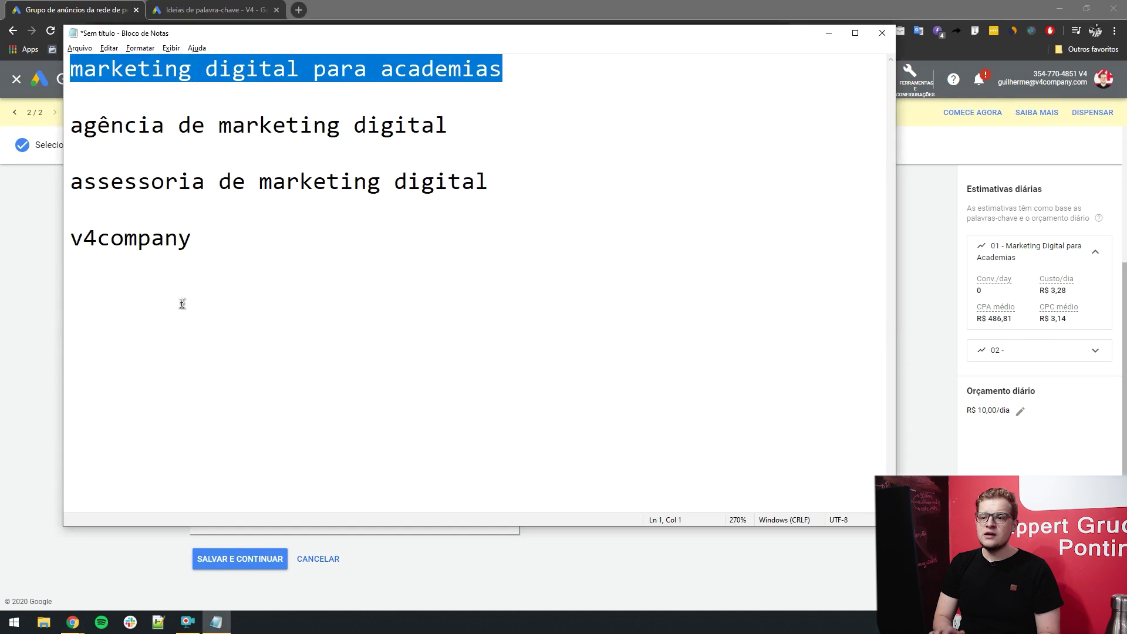
{"action": "left_click_drag", "start_coordinate": [460, 123], "coordinate": [50, 127]}
{"action": "key", "text": "ctrl+c"}
{"action": "key", "text": "alt+Tab"}
{"action": "key", "text": "ctrl+v"}
{"action": "key", "text": "Delete"}
{"action": "type", "text": "D"}
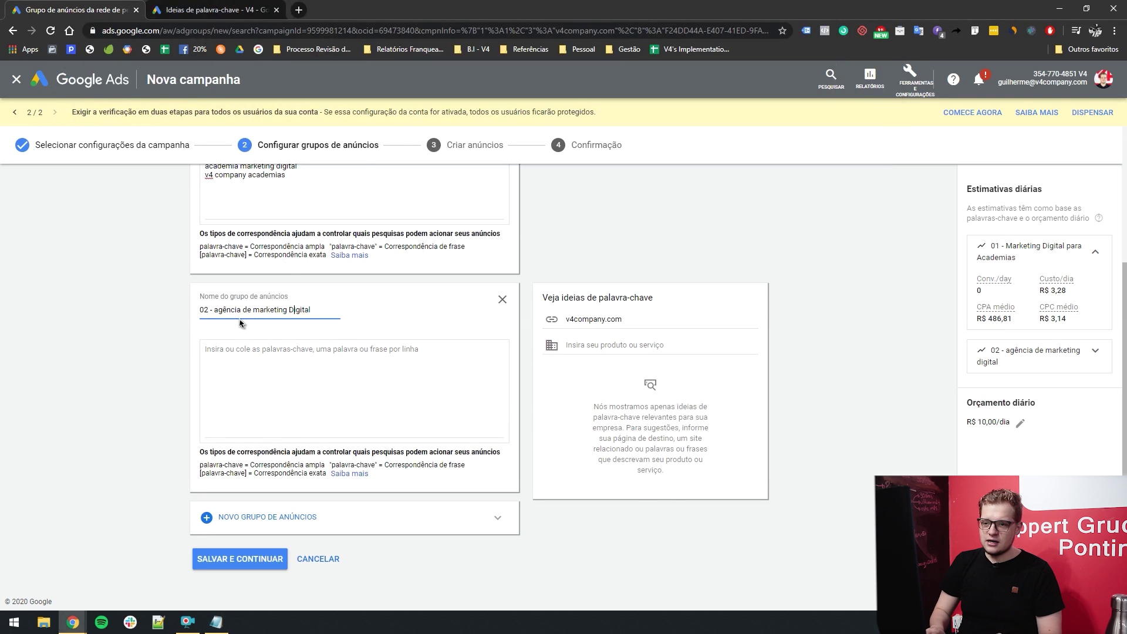
Shorten and capitalise the second ad group's name to "02 - Agência de Marketing".
{"action": "key", "text": "ctrl+shift+Left"}
{"action": "key", "text": "BackSpace"}
{"action": "key", "text": "ctrl+Left"}
{"action": "key", "text": "Delete"}
{"action": "type", "text": "M"}
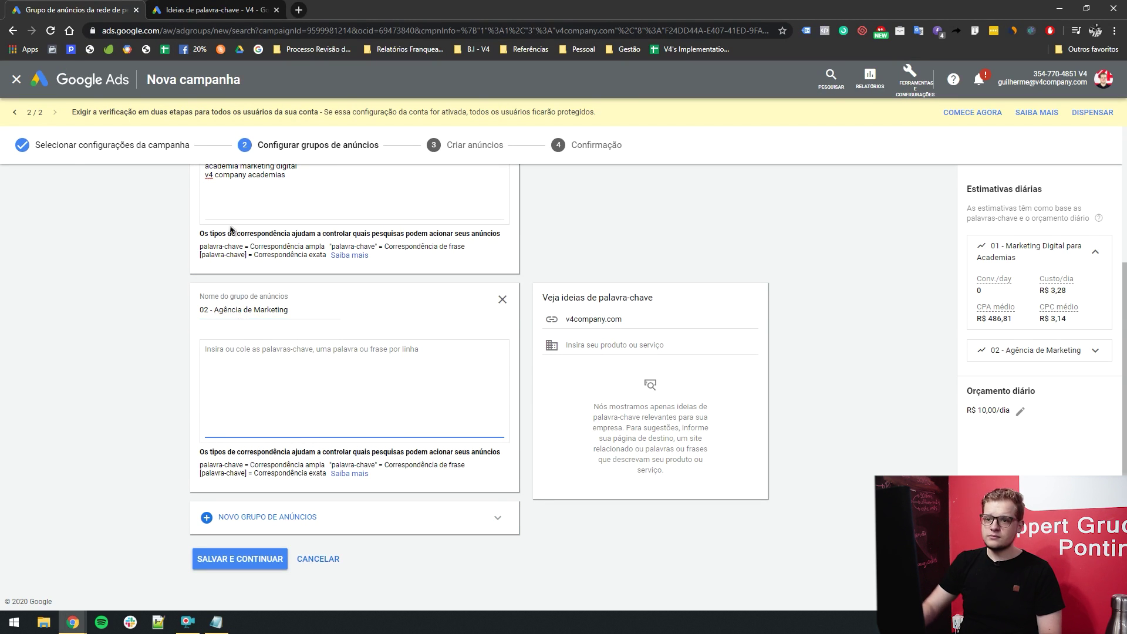
Replace the Keyword Planner's search terms with "agencia de marketing".
{"action": "left_click", "coordinate": [246, 10]}
{"action": "left_click", "coordinate": [276, 169]}
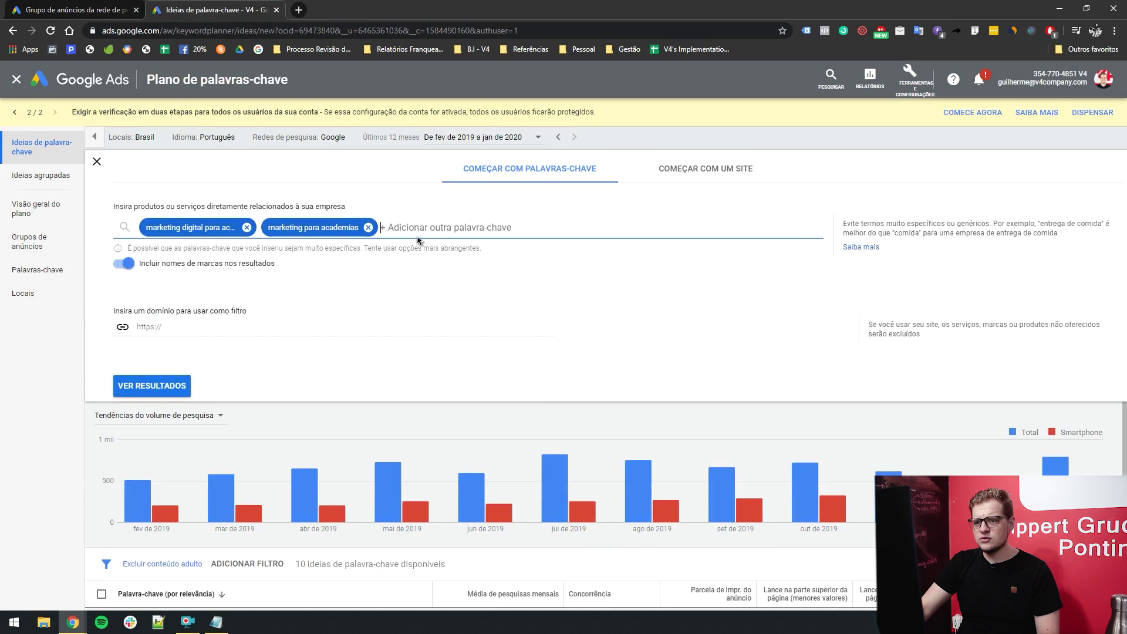
{"action": "key", "text": "BackSpace"}
{"action": "type", "text": "agencia de marketing"}
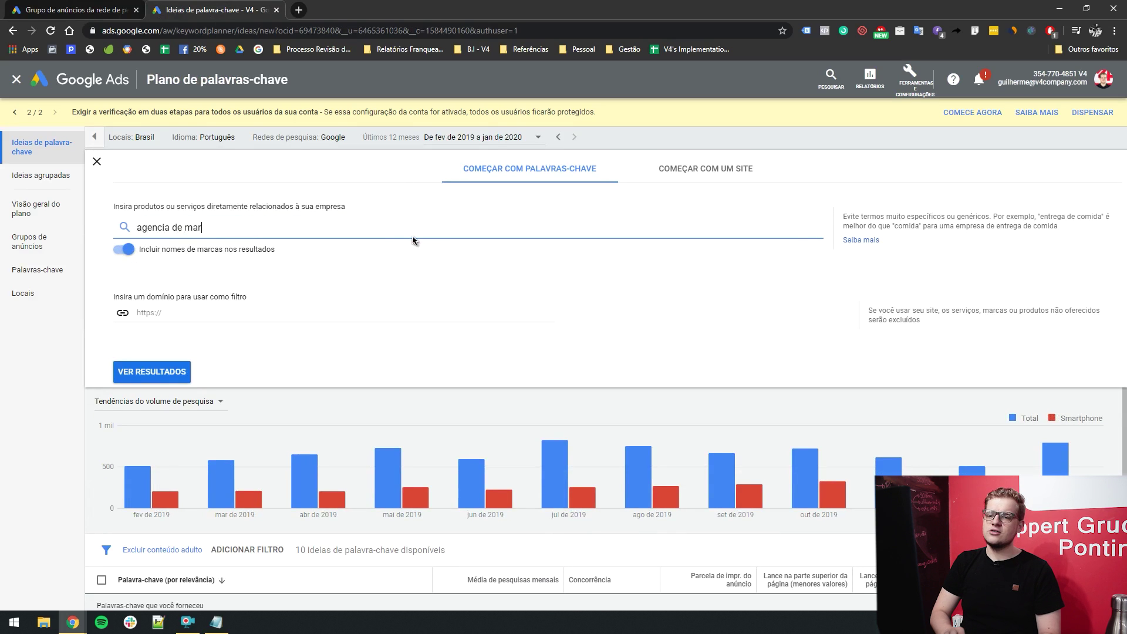
{"action": "key", "text": "Return"}
Add "agencia de marketing digital" as a second search term in the Keyword Planner.
{"action": "type", "text": "agencia de mak"}
{"action": "type", "text": "reit"}
{"action": "key", "text": "BackSpace"}
{"action": "key", "text": "BackSpace"}
{"action": "key", "text": "BackSpace"}
{"action": "key", "text": "BackSpace"}
{"action": "key", "text": "BackSpace"}
{"action": "type", "text": "rketing digital"}
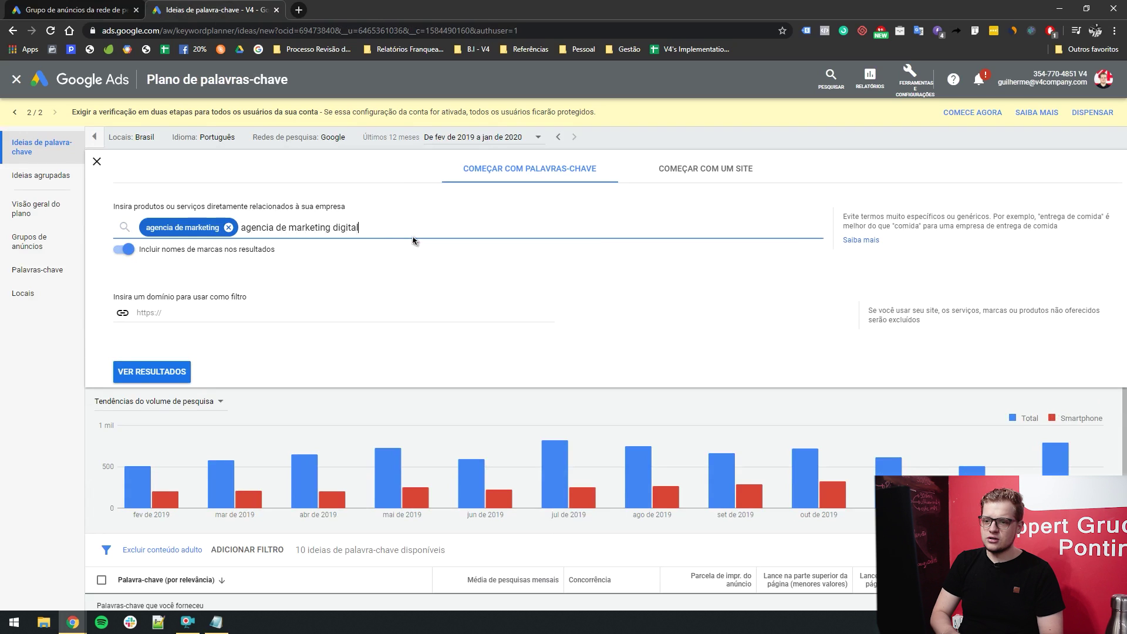
{"action": "key", "text": "Return"}
Add "contratar agencia de marketing" to the planner's search terms, get the results and review the keyword ideas.
{"action": "type", "text": "contratar agencia de mar"}
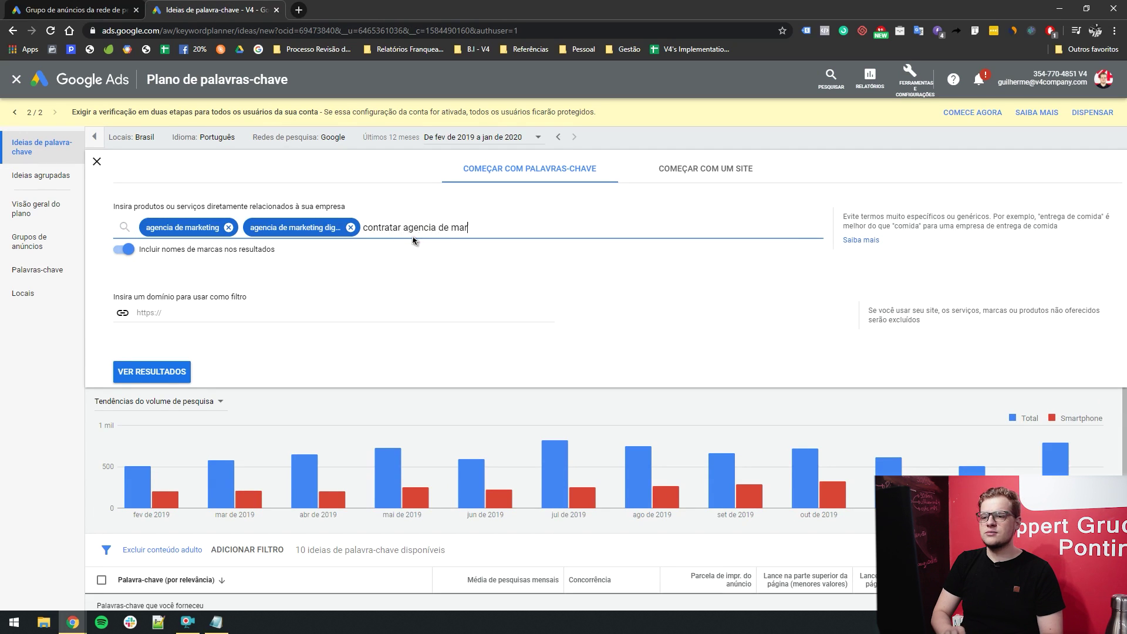
{"action": "type", "text": "keting"}
{"action": "key", "text": "Return"}
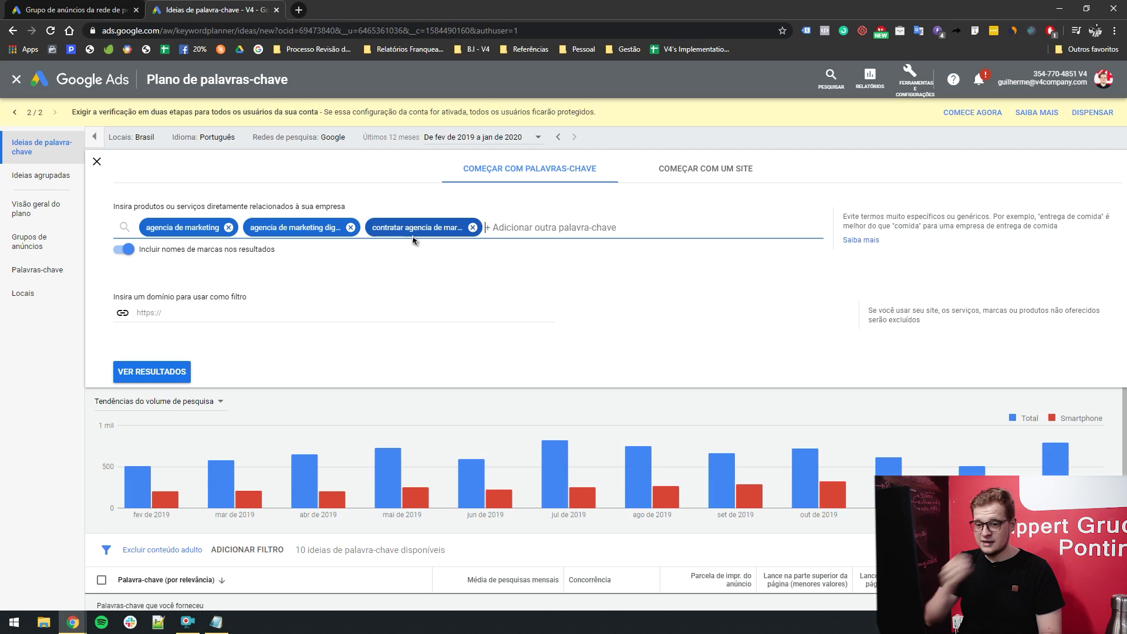
{"action": "left_click", "coordinate": [154, 372]}
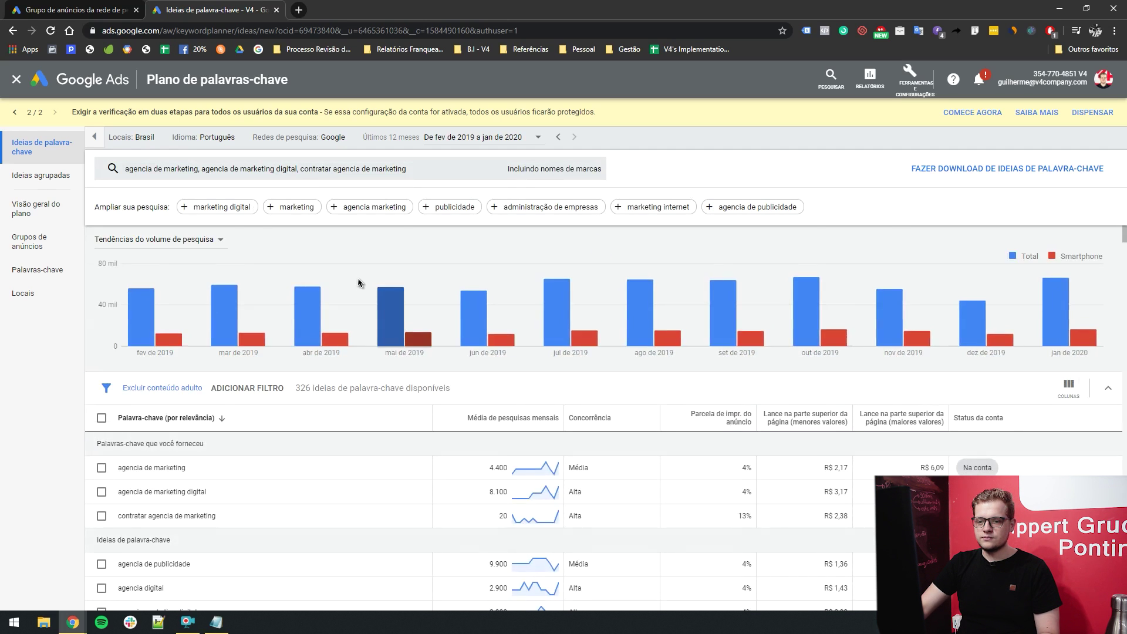
{"action": "scroll", "coordinate": [360, 283], "scroll_direction": "down", "scroll_amount": 2}
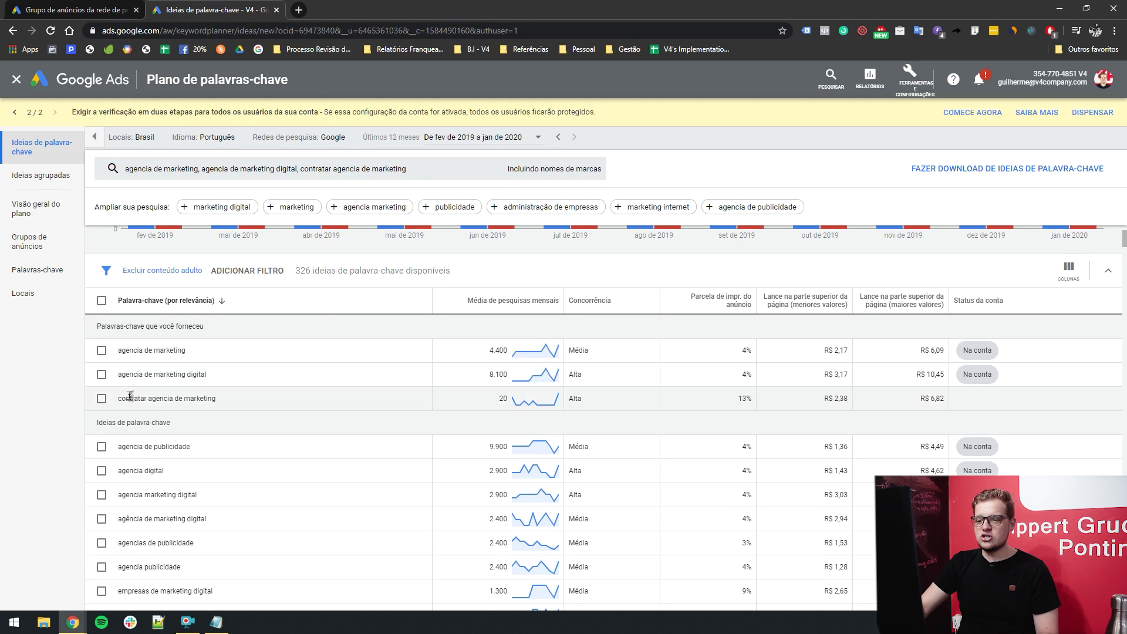
{"action": "scroll", "coordinate": [150, 403], "scroll_direction": "down", "scroll_amount": 1}
{"action": "left_click_drag", "start_coordinate": [124, 390], "coordinate": [199, 400]}
{"action": "left_click", "coordinate": [203, 400]}
{"action": "scroll", "coordinate": [211, 439], "scroll_direction": "down", "scroll_amount": 3}
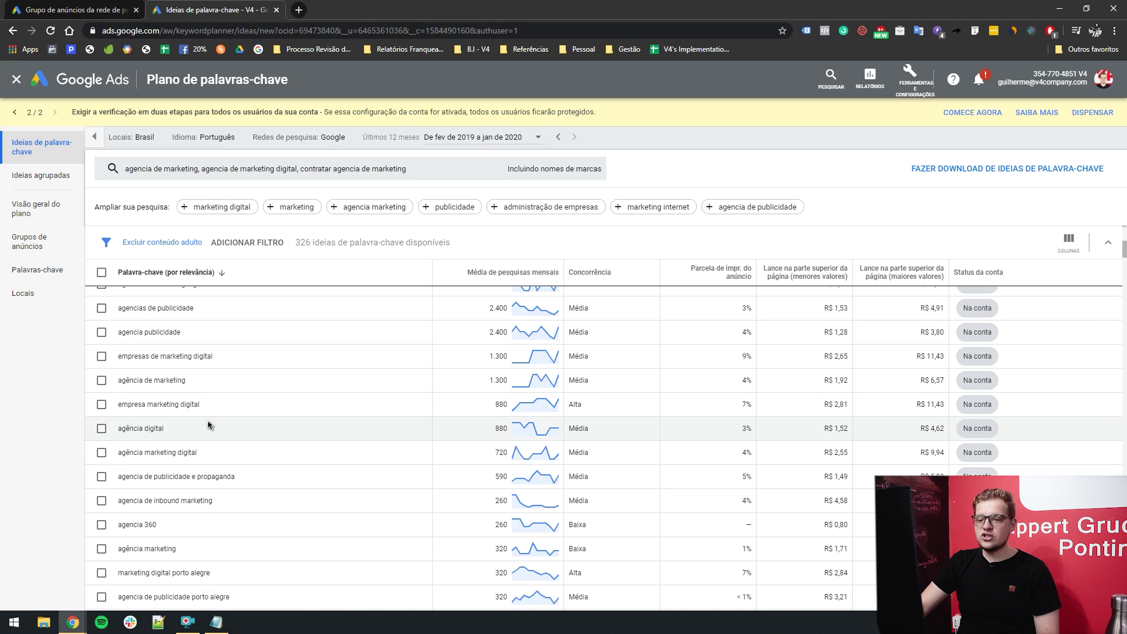
Enter "agencia digital", "agencia de marketing", "contratar agencia" and "agencia de marketing digital" on separate lines as the second ad group's keywords.
{"action": "left_click", "coordinate": [73, 10]}
{"action": "left_click", "coordinate": [238, 356]}
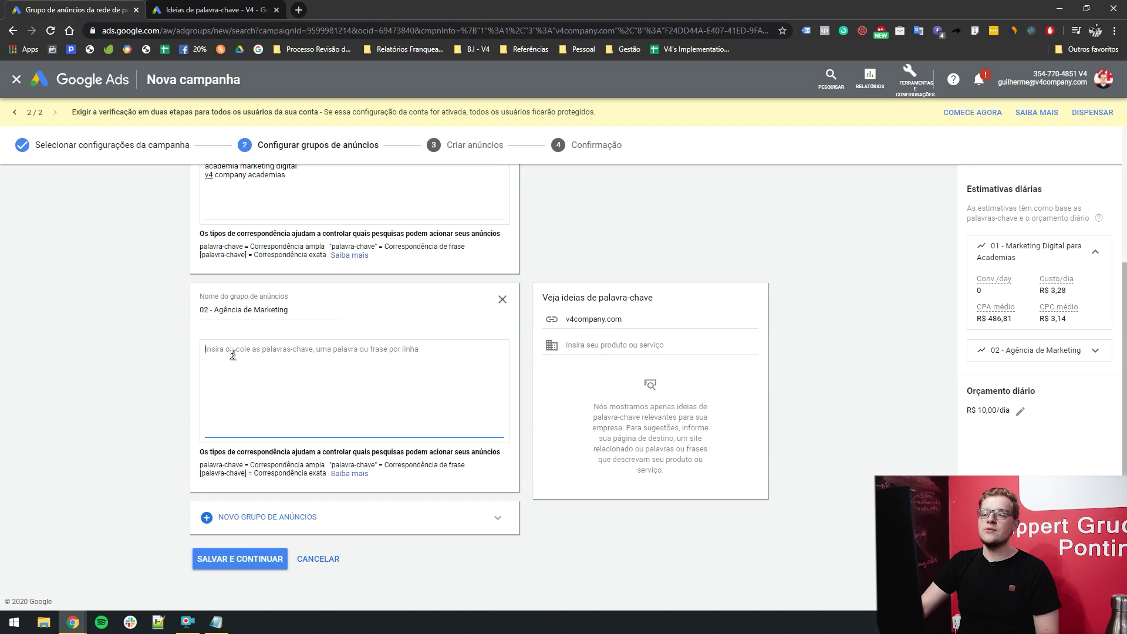
{"action": "type", "text": "agencia digital"}
{"action": "key", "text": "Return"}
{"action": "type", "text": "agencia de marketing "}
{"action": "type", "text": "contratar agencia"}
{"action": "key", "text": "Return"}
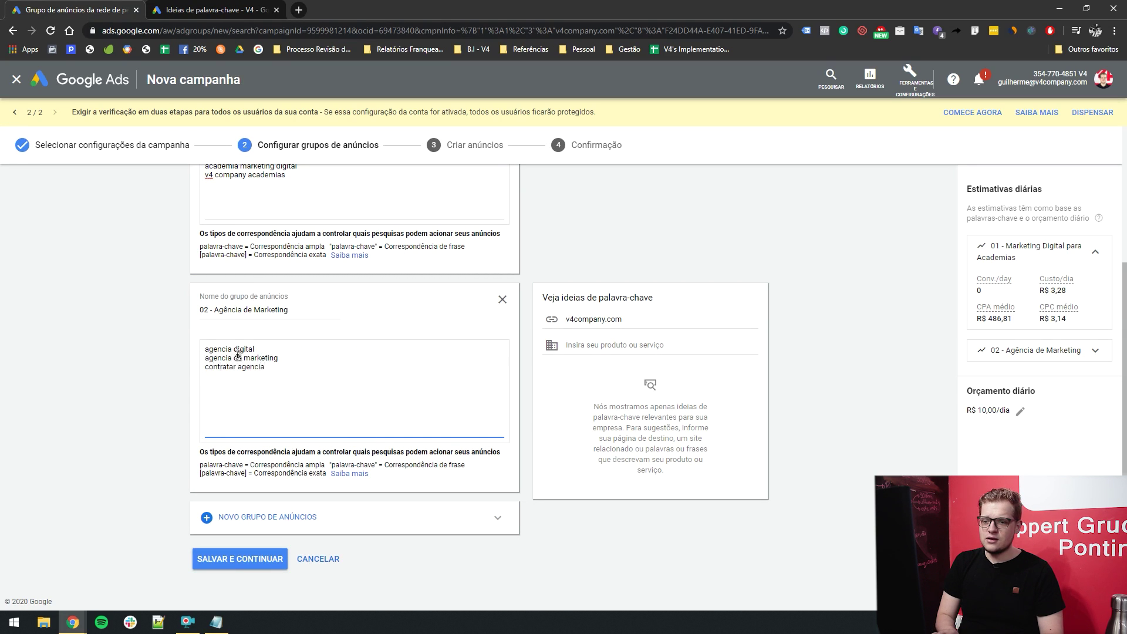
{"action": "type", "text": "agencia de mark"}
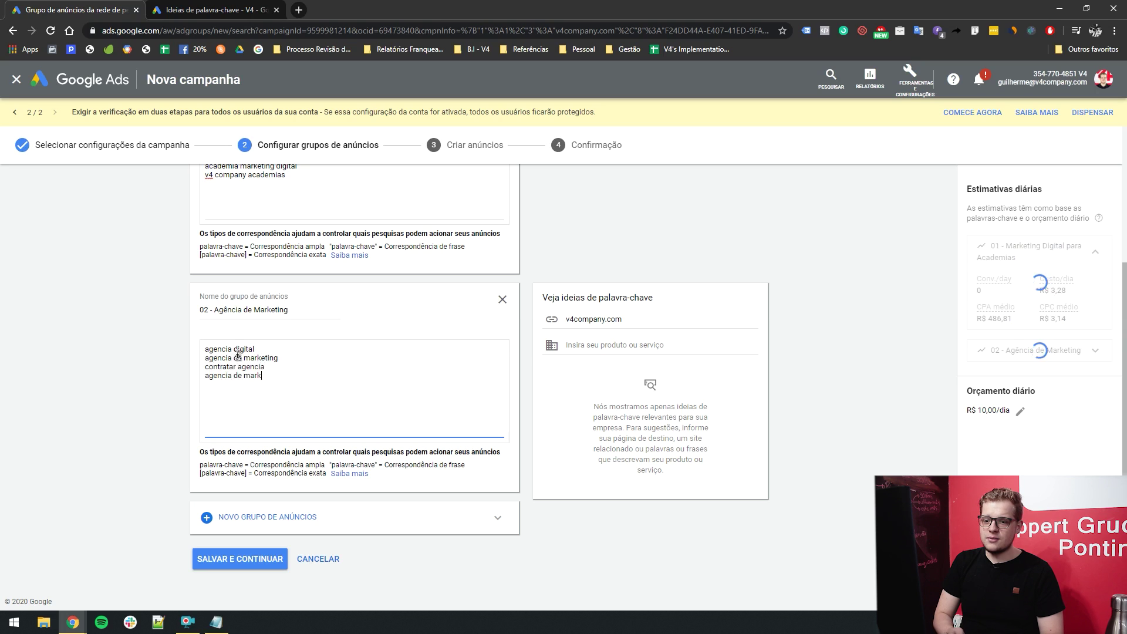
{"action": "type", "text": "eting digital"}
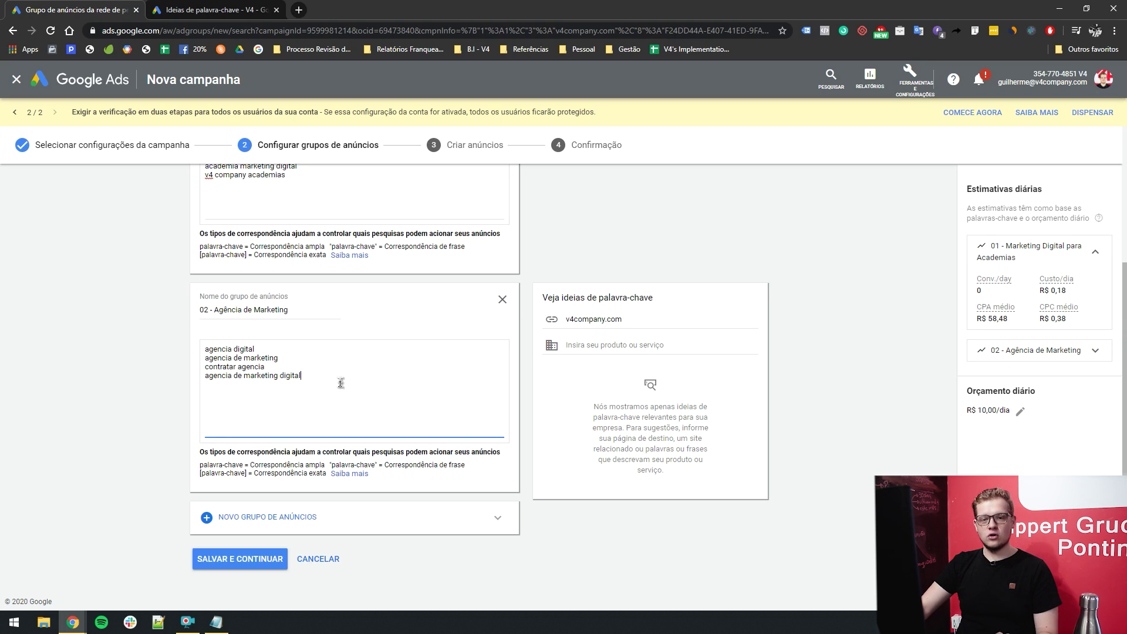
Switch to Notepad and go through the planned ad group themes, from "marketing digital para academias" to "v4company".
{"action": "key", "text": "alt+Tab"}
{"action": "left_click", "coordinate": [209, 148]}
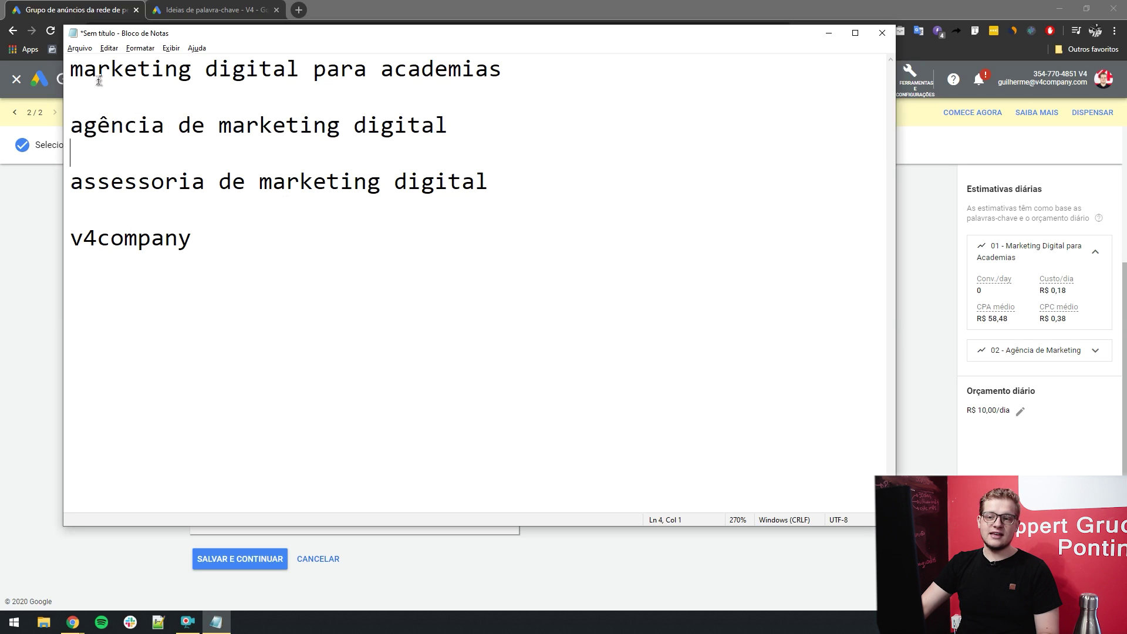
{"action": "left_click_drag", "start_coordinate": [71, 68], "coordinate": [577, 65]}
{"action": "left_click_drag", "start_coordinate": [74, 127], "coordinate": [459, 120]}
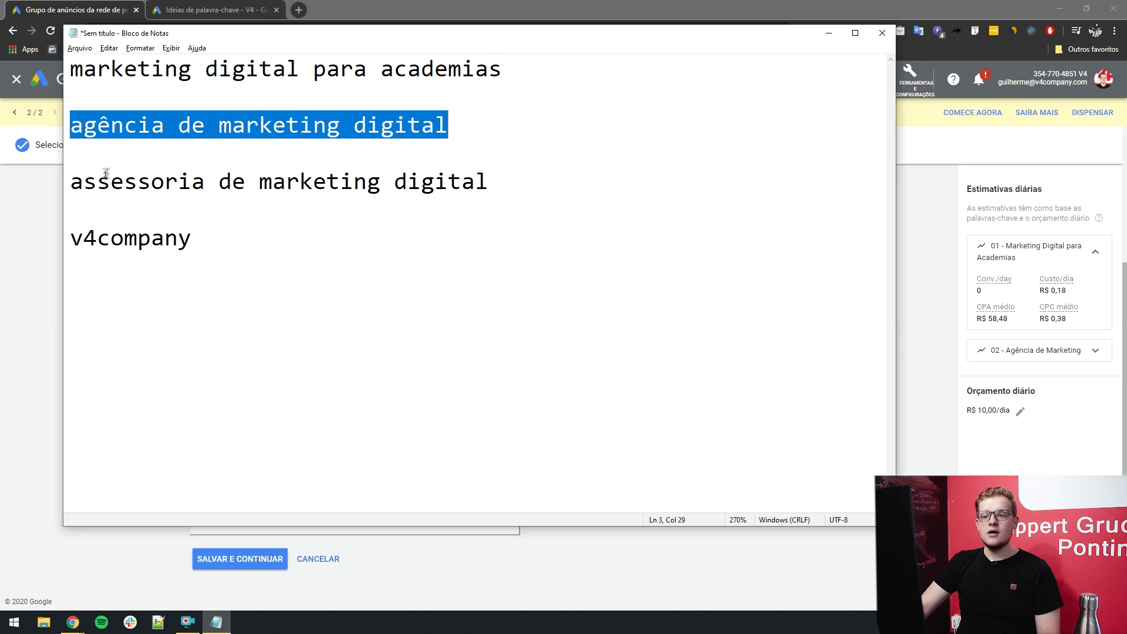
{"action": "left_click_drag", "start_coordinate": [71, 183], "coordinate": [564, 181]}
{"action": "left_click_drag", "start_coordinate": [205, 179], "coordinate": [82, 203]}
{"action": "left_click_drag", "start_coordinate": [189, 243], "coordinate": [65, 232]}
{"action": "left_click_drag", "start_coordinate": [276, 245], "coordinate": [41, 259]}
{"action": "left_click", "coordinate": [277, 239]}
{"action": "left_click_drag", "start_coordinate": [276, 239], "coordinate": [8, 249]}
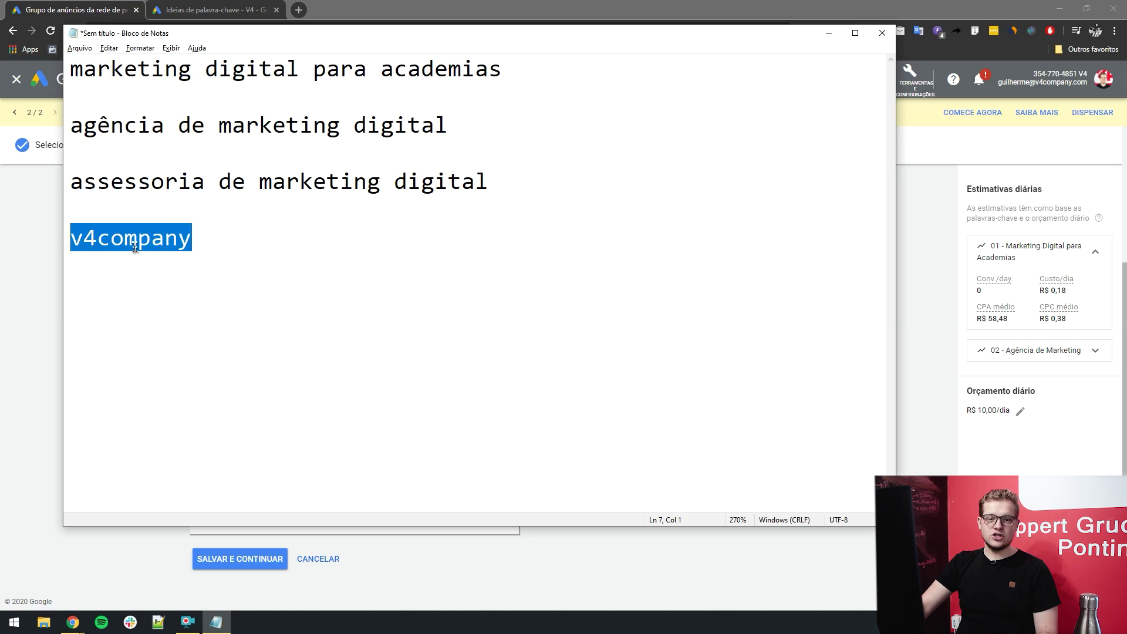
{"action": "left_click", "coordinate": [116, 237]}
{"action": "left_click_drag", "start_coordinate": [227, 246], "coordinate": [40, 245]}
{"action": "left_click_drag", "start_coordinate": [180, 243], "coordinate": [1, 243]}
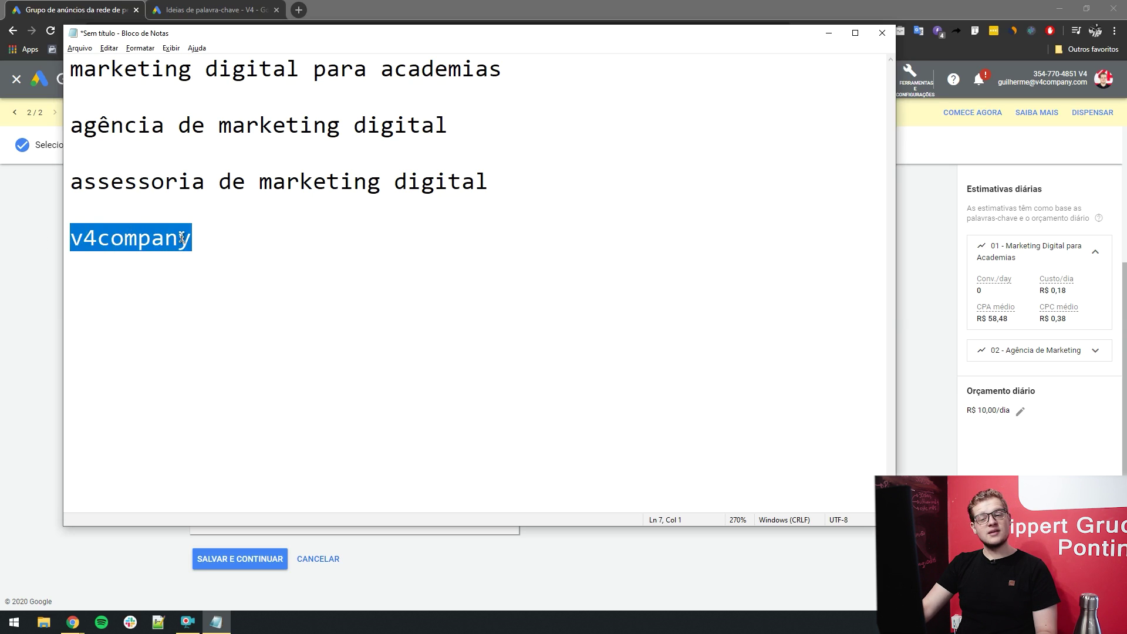
Add "contratar v4 company" and "v4company marketing" on separate lines below "v4company" in the notes.
{"action": "left_click", "coordinate": [240, 257]}
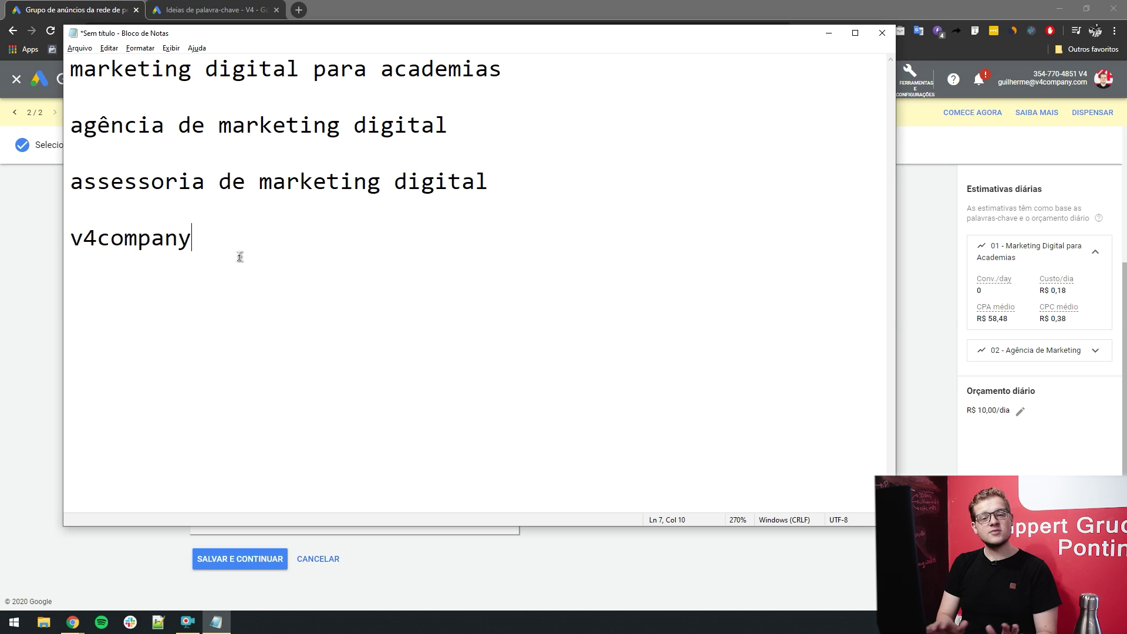
{"action": "key", "text": "Return"}
{"action": "type", "text": "contratar v"}
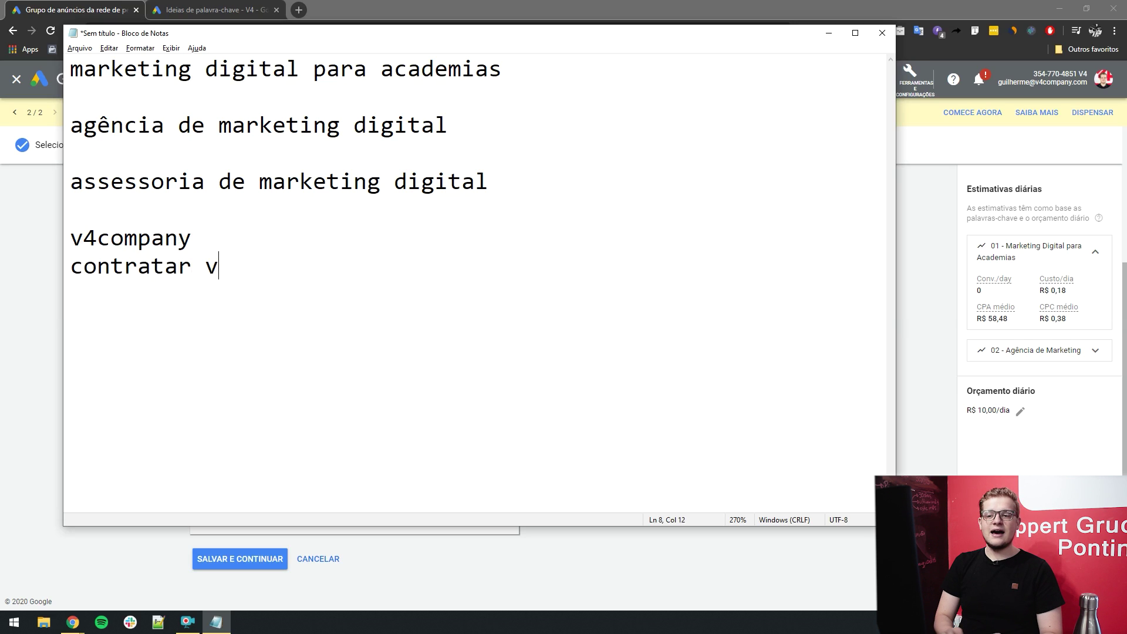
{"action": "type", "text": "4 company"}
{"action": "key", "text": "Return"}
{"action": "type", "text": "v4company"}
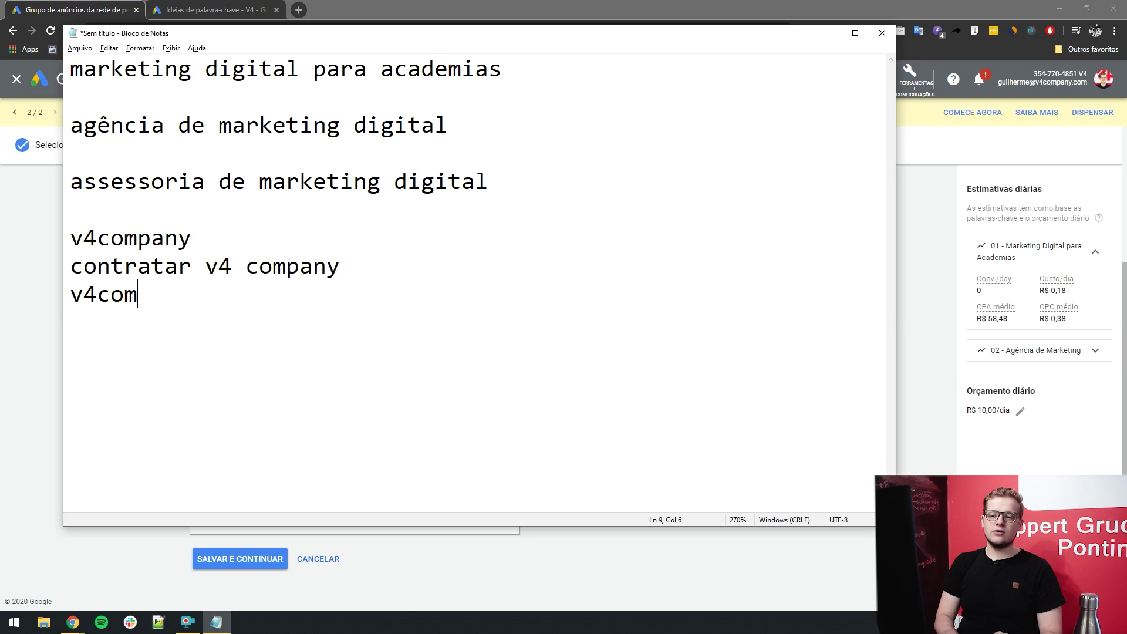
{"action": "type", "text": " marketign"}
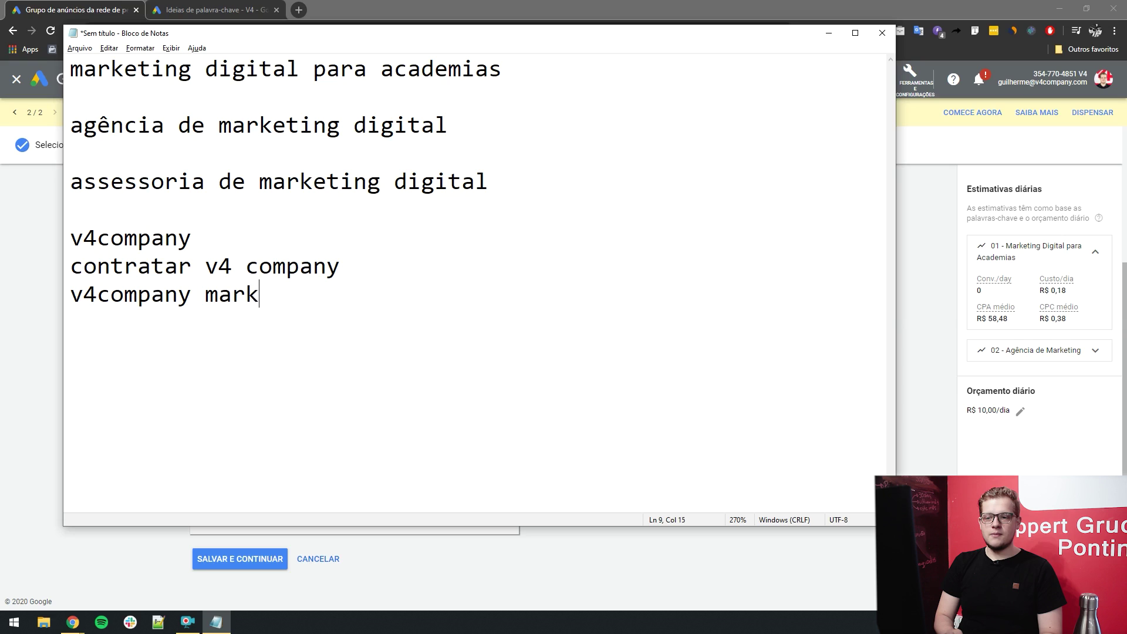
{"action": "key", "text": "BackSpace"}
{"action": "key", "text": "BackSpace"}
{"action": "type", "text": "ng"}
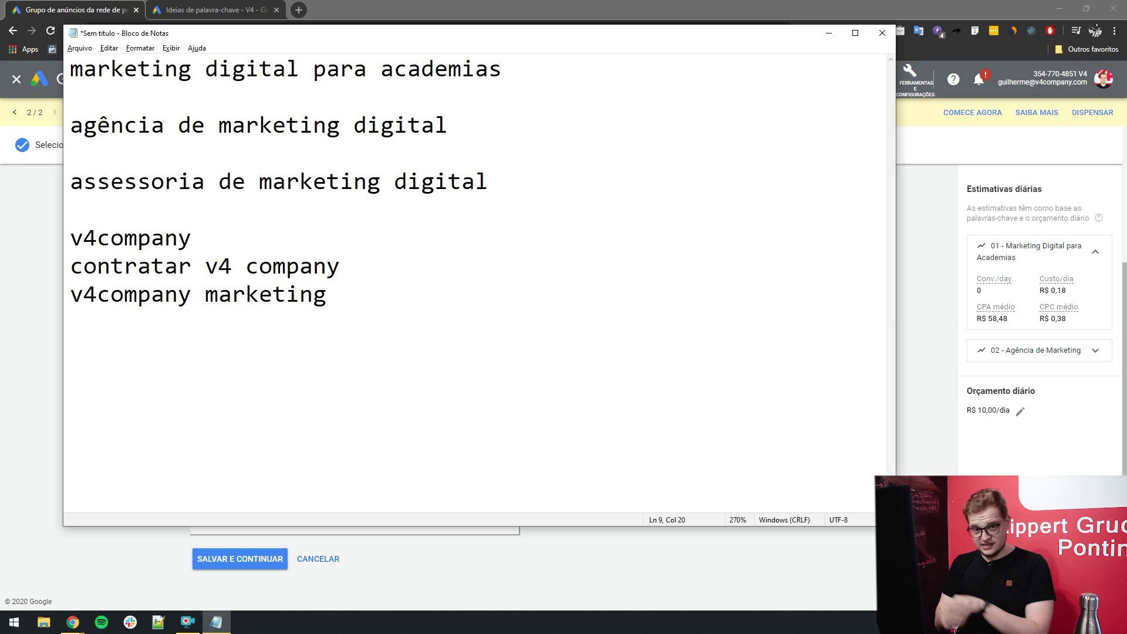
Switch back to Google Ads and review the keyword lists of both ad groups.
{"action": "key", "text": "alt+Tab"}
{"action": "scroll", "coordinate": [341, 485], "scroll_direction": "up", "scroll_amount": 3}
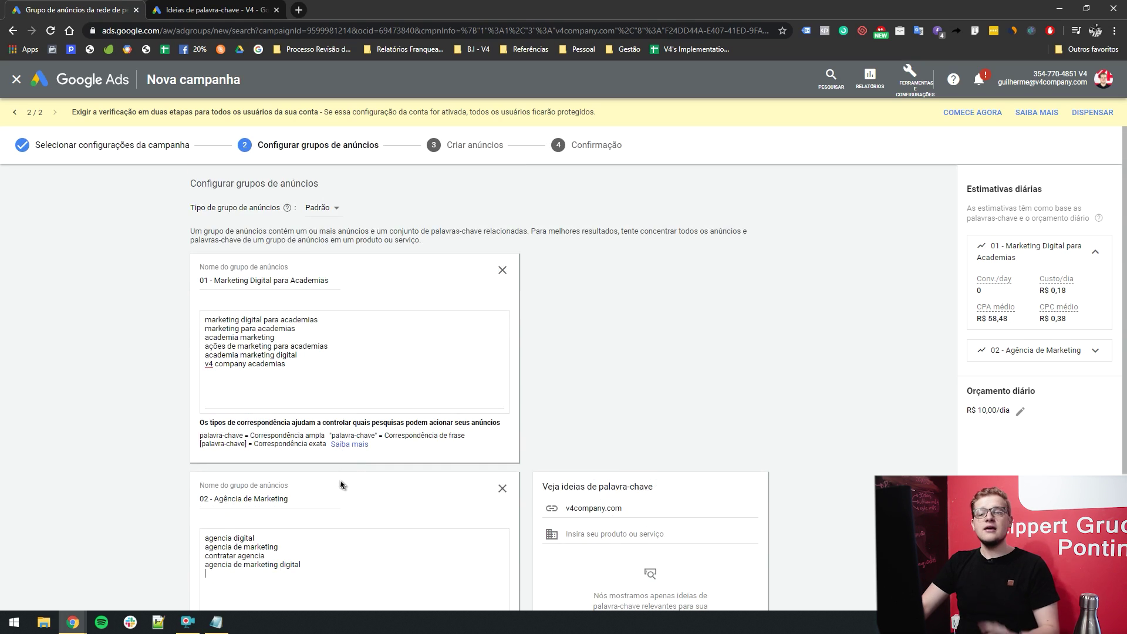
{"action": "scroll", "coordinate": [341, 485], "scroll_direction": "down", "scroll_amount": 3}
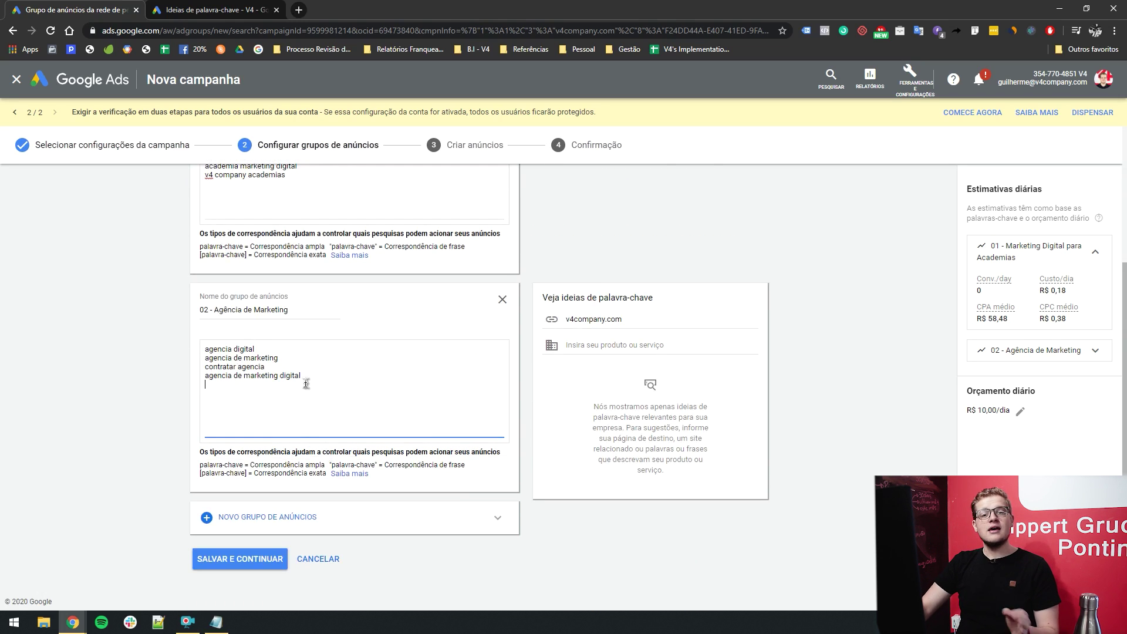
Search Google for "correspondencia de palavras chave" in a new tab and open the Google Ads help article on keyword match options.
{"action": "left_click", "coordinate": [302, 13]}
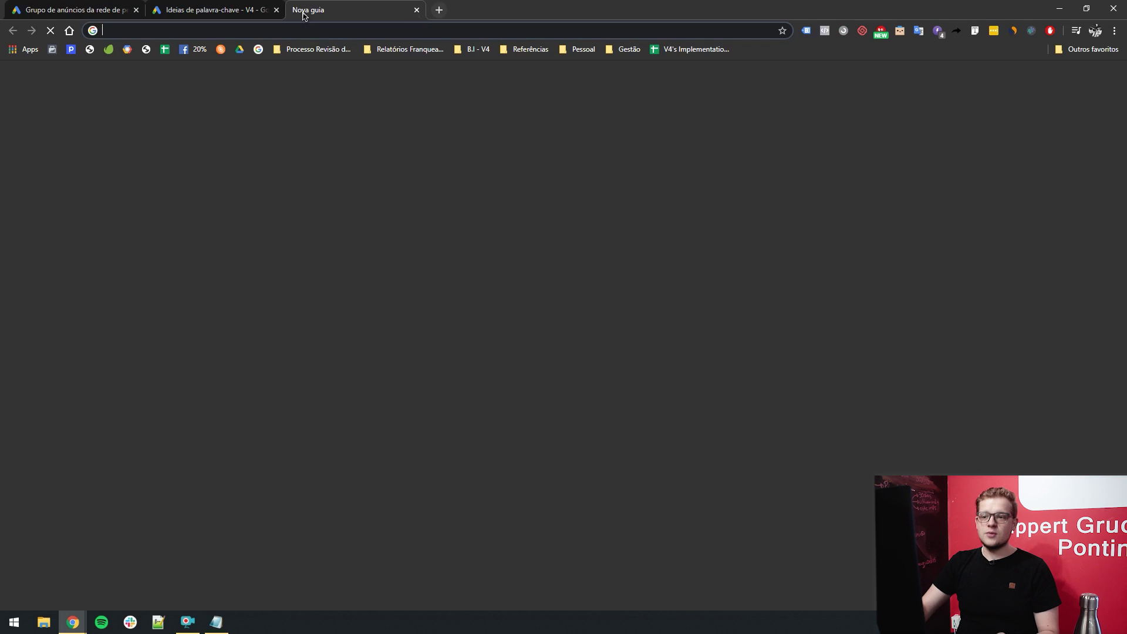
{"action": "type", "text": "corresponde"}
{"action": "key", "text": "Down"}
{"action": "key", "text": "Return"}
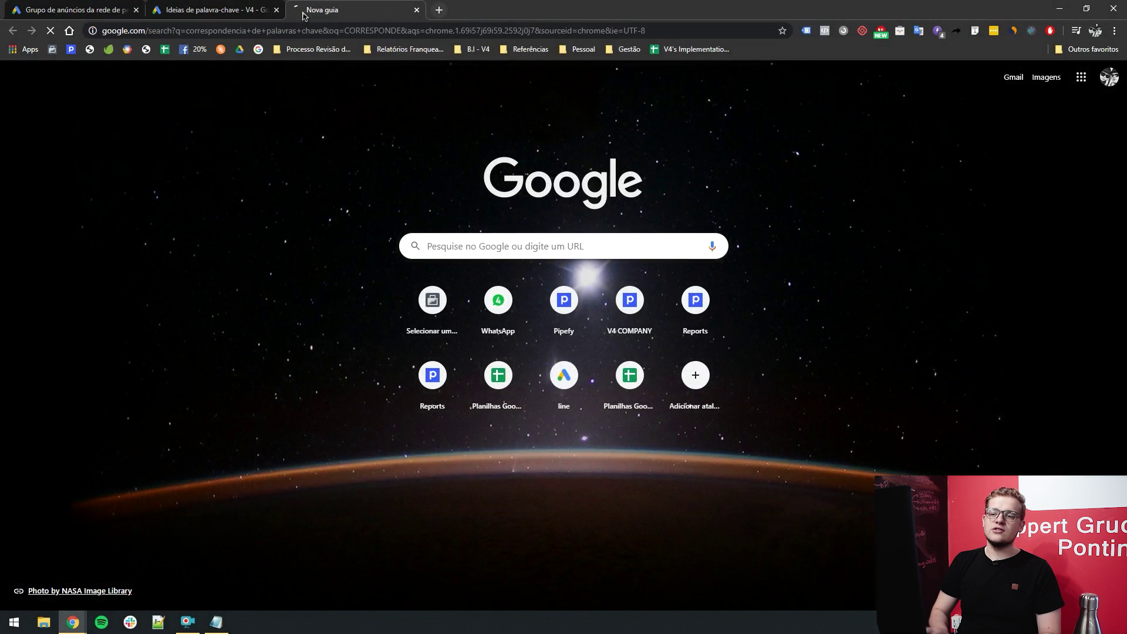
{"action": "left_click", "coordinate": [141, 186]}
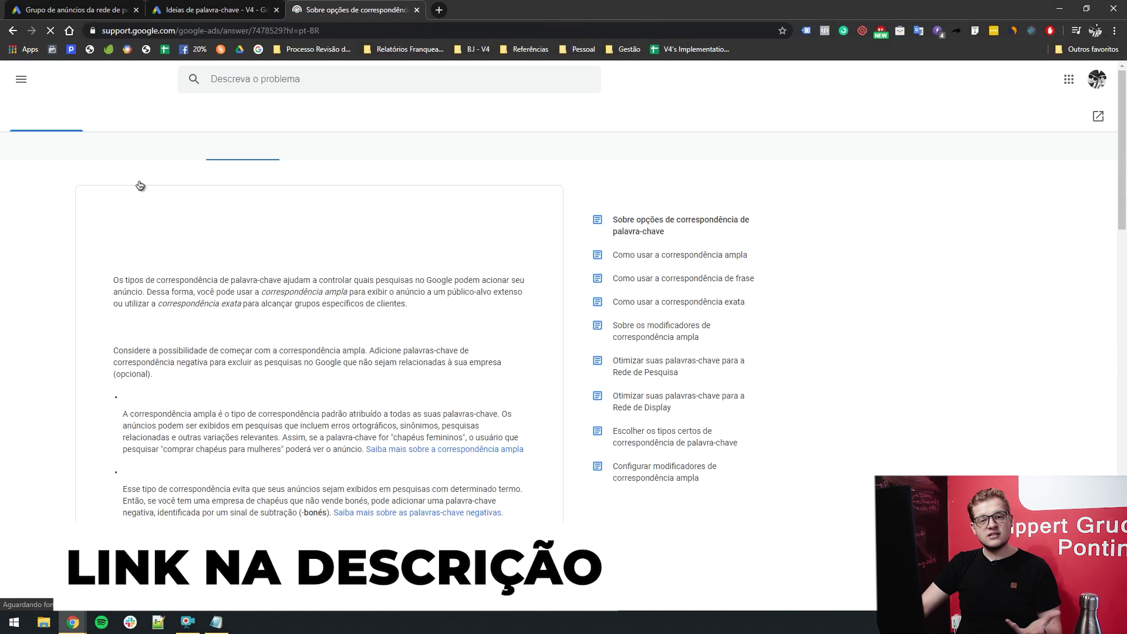
Read the match type summary table in the help article, switch back to Google Ads and review the first ad group's keyword list.
{"action": "scroll", "coordinate": [129, 256], "scroll_direction": "down", "scroll_amount": 12}
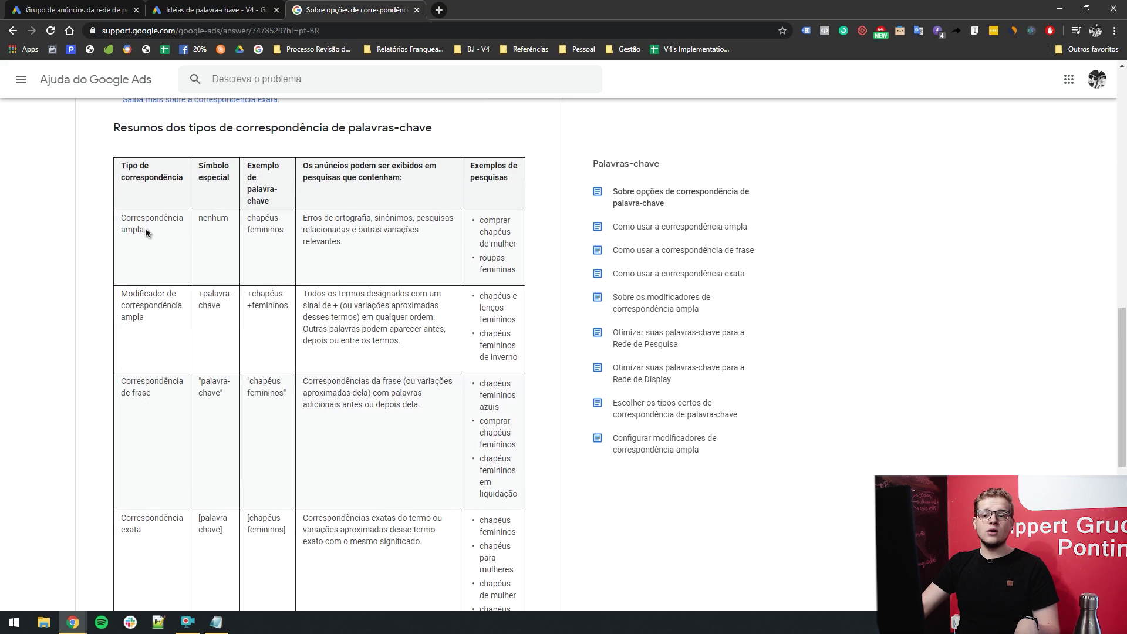
{"action": "key", "text": "ctrl+1"}
{"action": "key", "text": "ctrl+a"}
{"action": "scroll", "coordinate": [239, 393], "scroll_direction": "up", "scroll_amount": 3}
{"action": "left_click", "coordinate": [238, 322]}
{"action": "key", "text": "ctrl+a"}
{"action": "left_click", "coordinate": [262, 354]}
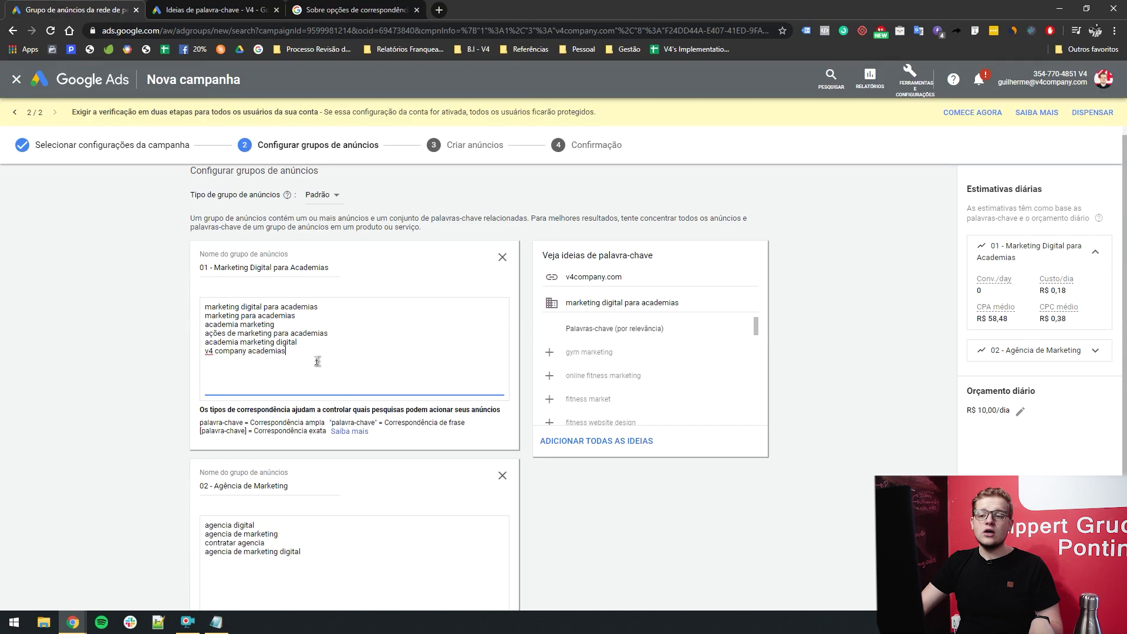
{"action": "key", "text": "ctrl+a"}
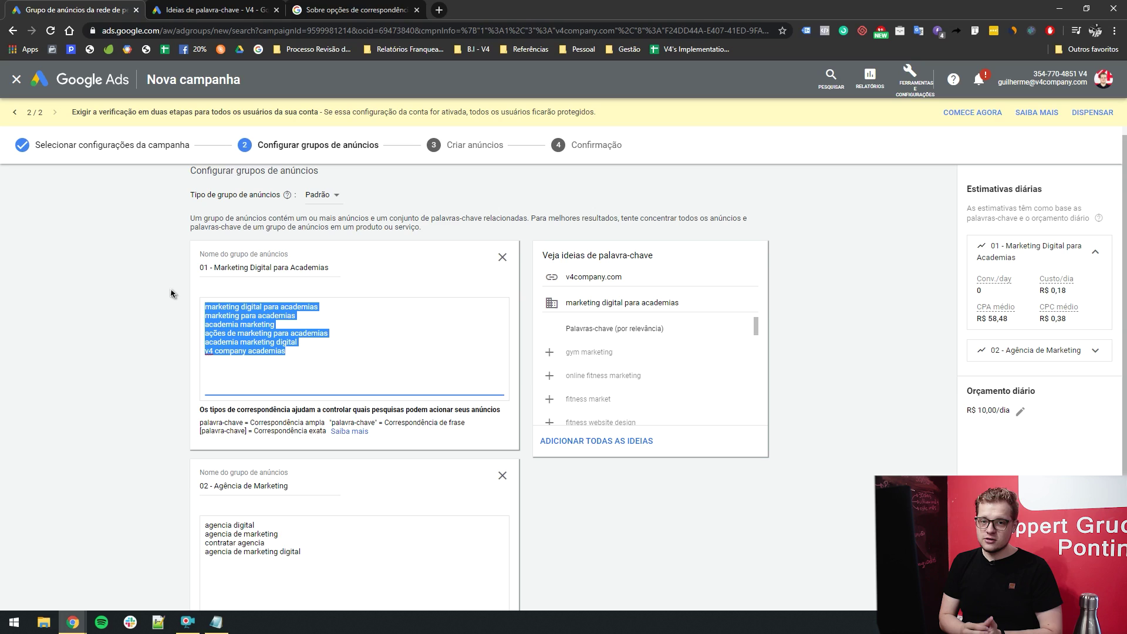
{"action": "left_click", "coordinate": [233, 364]}
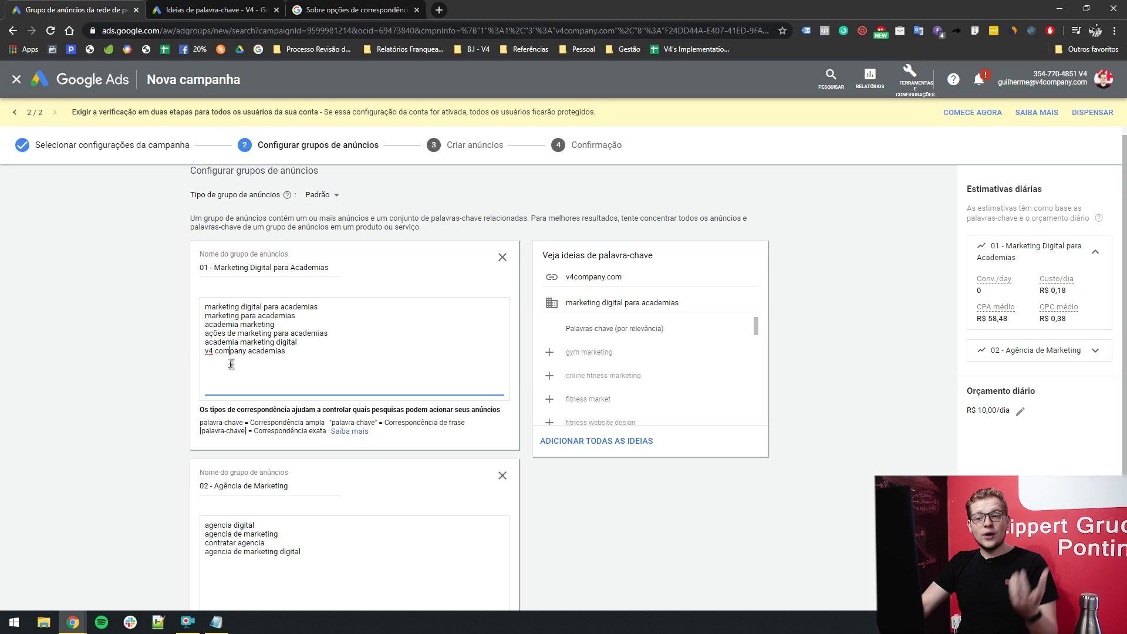
Remove the keyword "v4 company academias" from the ad group "01 - Marketing Digital para Academias".
{"action": "left_click_drag", "start_coordinate": [298, 355], "coordinate": [205, 351]}
{"action": "key", "text": "BackSpace"}
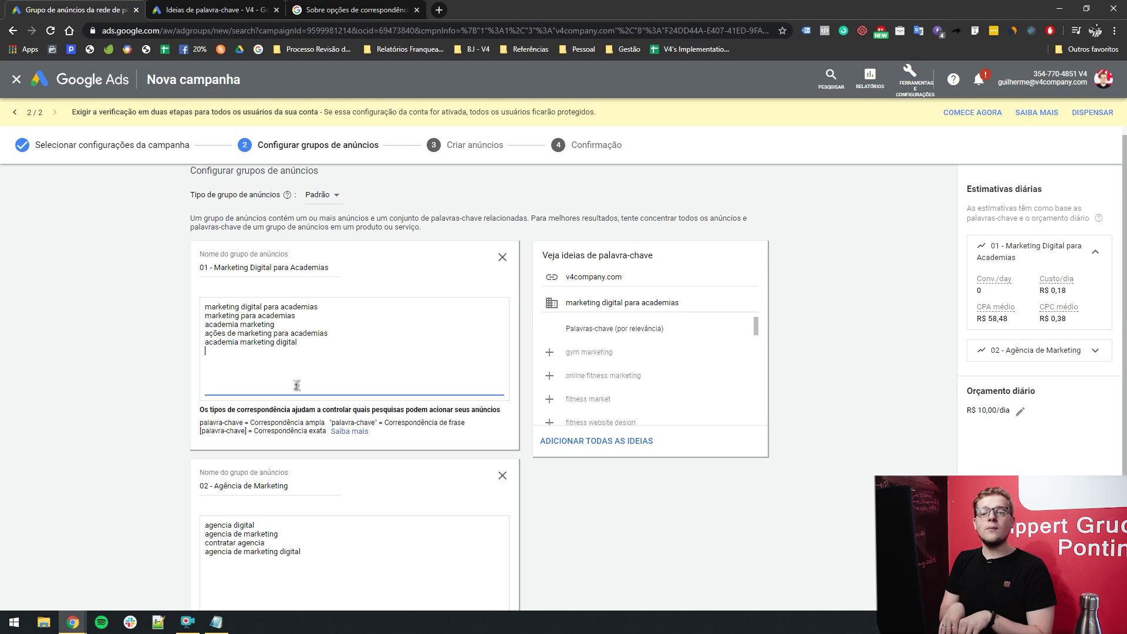
{"action": "key", "text": "Up"}
{"action": "key", "text": "ctrl+shift+Right"}
{"action": "key", "text": "ctrl+shift+Right"}
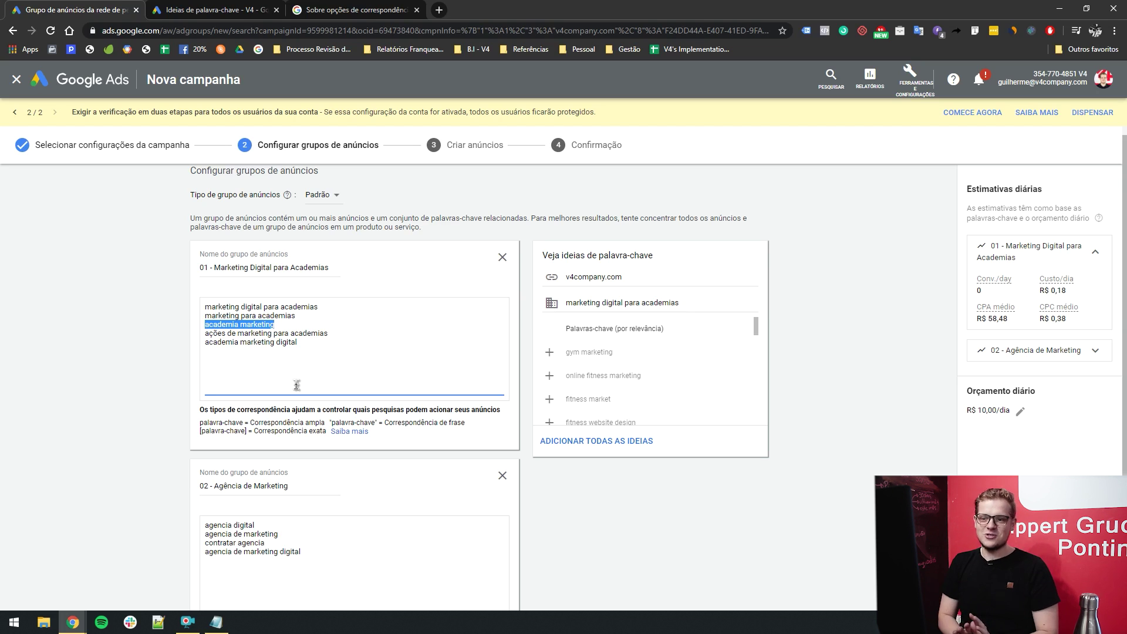
{"action": "left_click", "coordinate": [269, 360]}
{"action": "scroll", "coordinate": [321, 342], "scroll_direction": "down", "scroll_amount": 2}
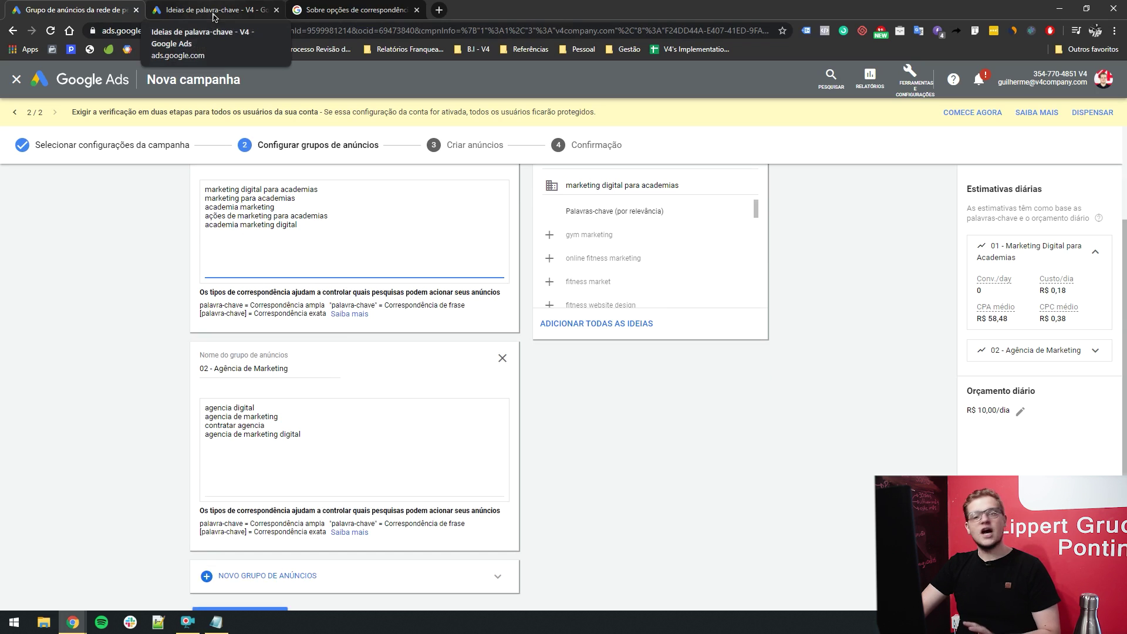
Check the broad match modifier row in the help article's summary table and return to the ad group setup.
{"action": "left_click", "coordinate": [352, 10]}
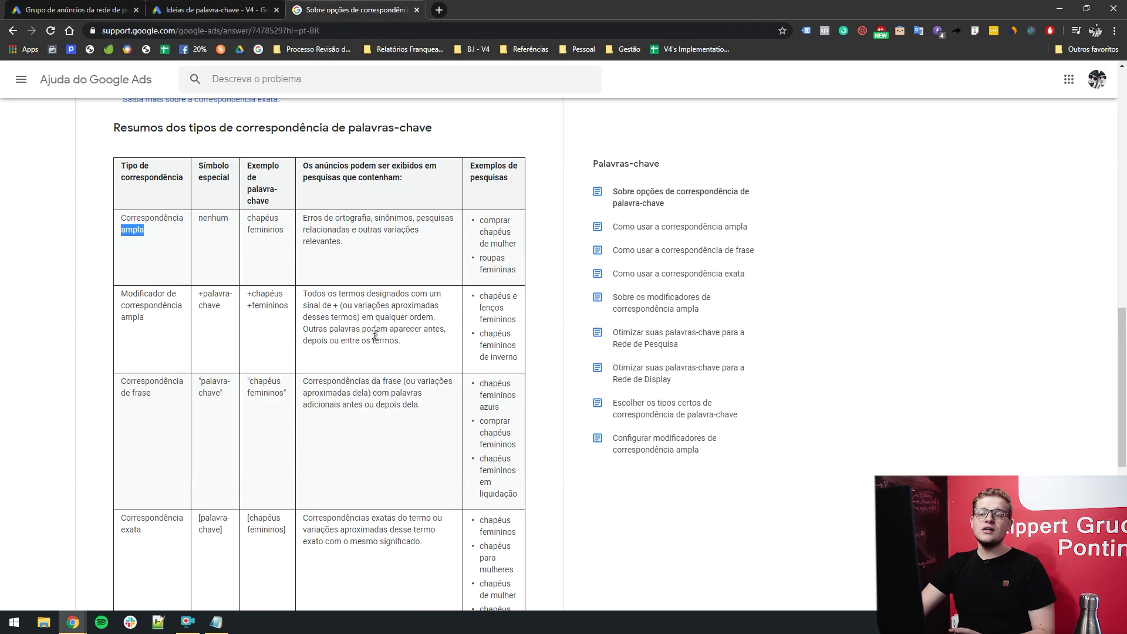
{"action": "triple_click", "coordinate": [121, 239]}
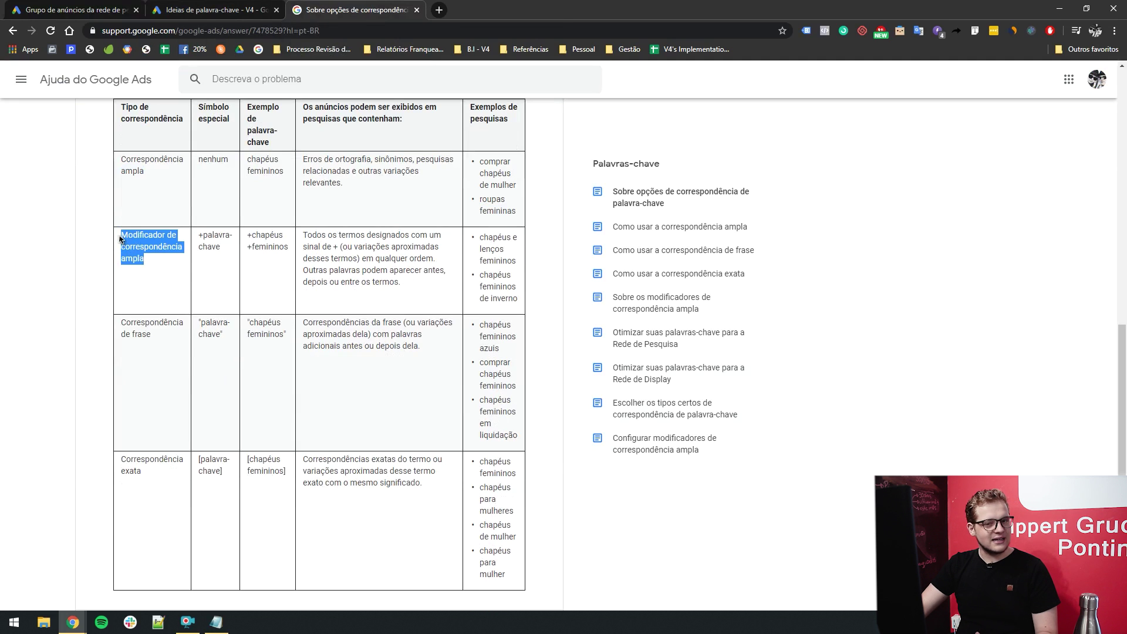
{"action": "left_click", "coordinate": [70, 10]}
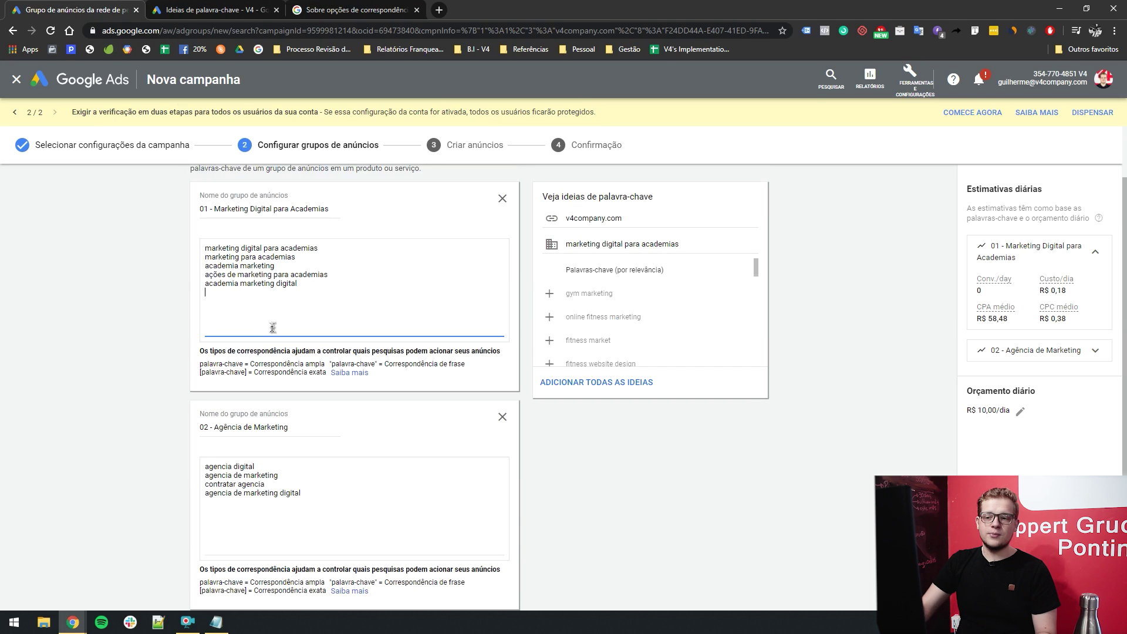
Add the modified broad match keyword "+marketing digital para +academias" below the first ad group's existing keywords, separated by a blank line.
{"action": "type", "text": "mark"}
{"action": "key", "text": "BackSpace"}
{"action": "key", "text": "BackSpace"}
{"action": "type", "text": "+"}
{"action": "key", "text": "Return"}
{"action": "type", "text": "ma"}
{"action": "key", "text": "BackSpace"}
{"action": "key", "text": "BackSpace"}
{"action": "key", "text": "BackSpace"}
{"action": "type", "text": "marketing digital  +marketing"}
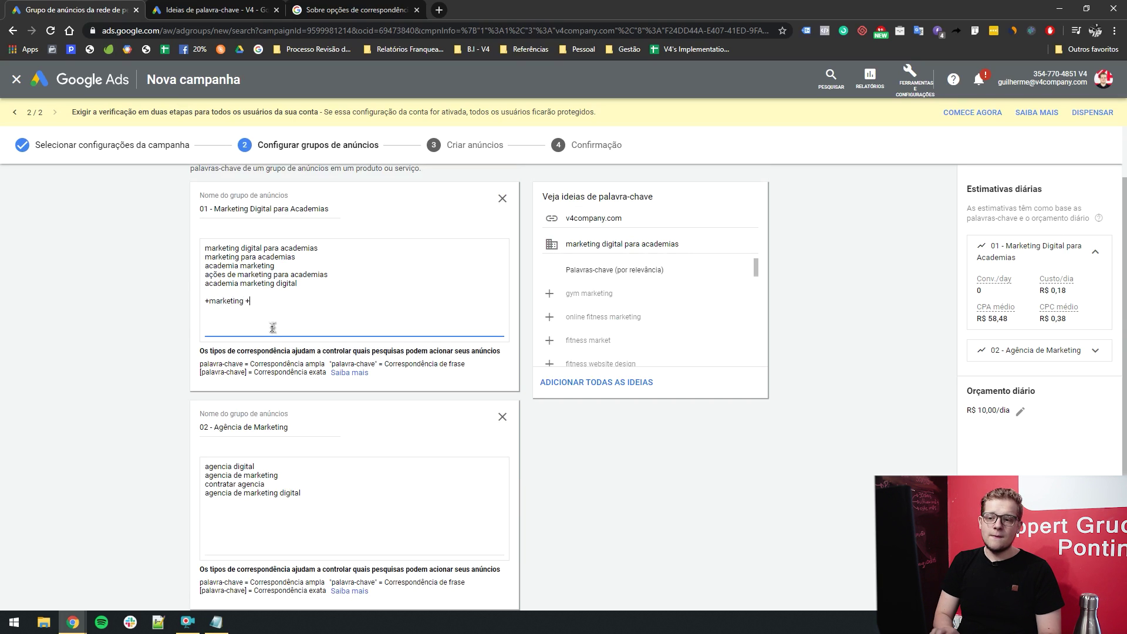
{"action": "type", "text": " digita"}
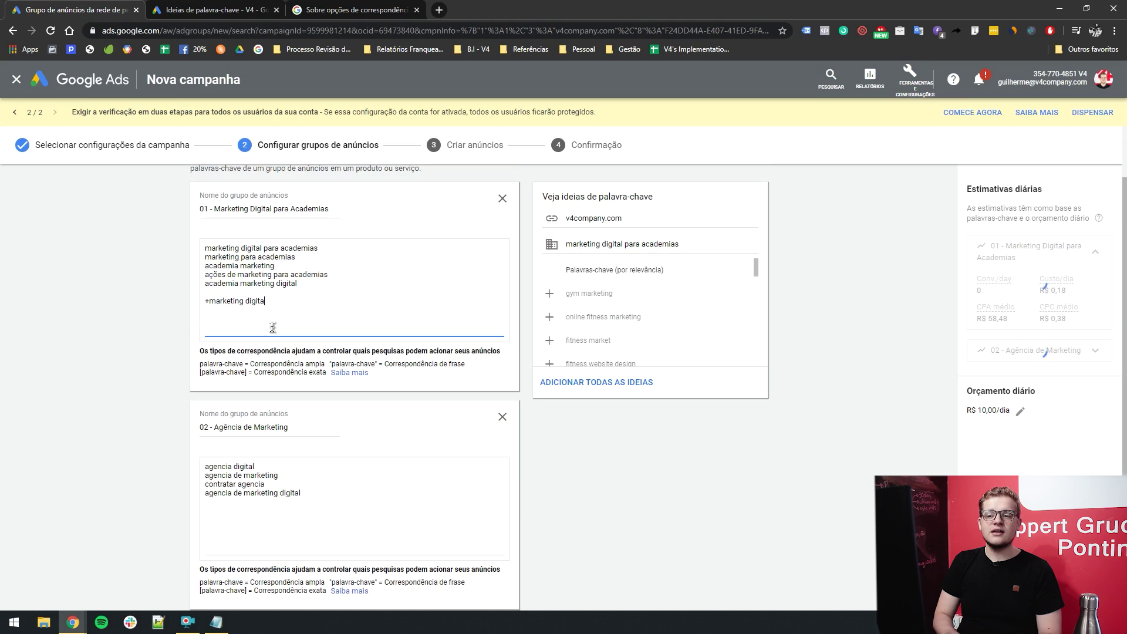
{"action": "type", "text": "l par"}
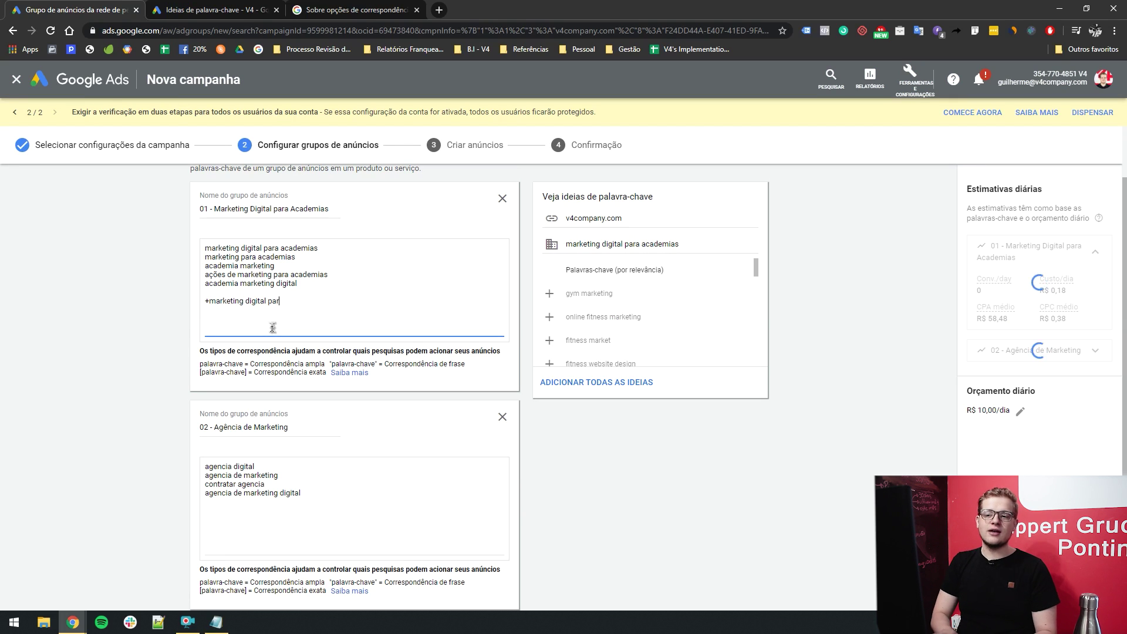
{"action": "type", "text": "a +academias"}
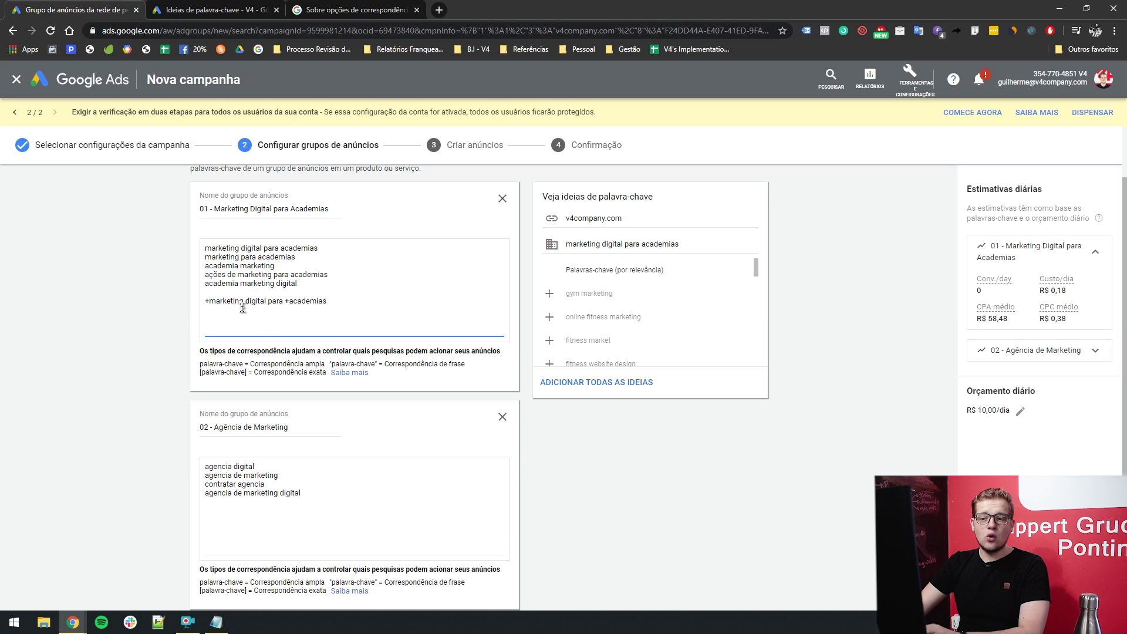
{"action": "left_click_drag", "start_coordinate": [212, 303], "coordinate": [176, 310]}
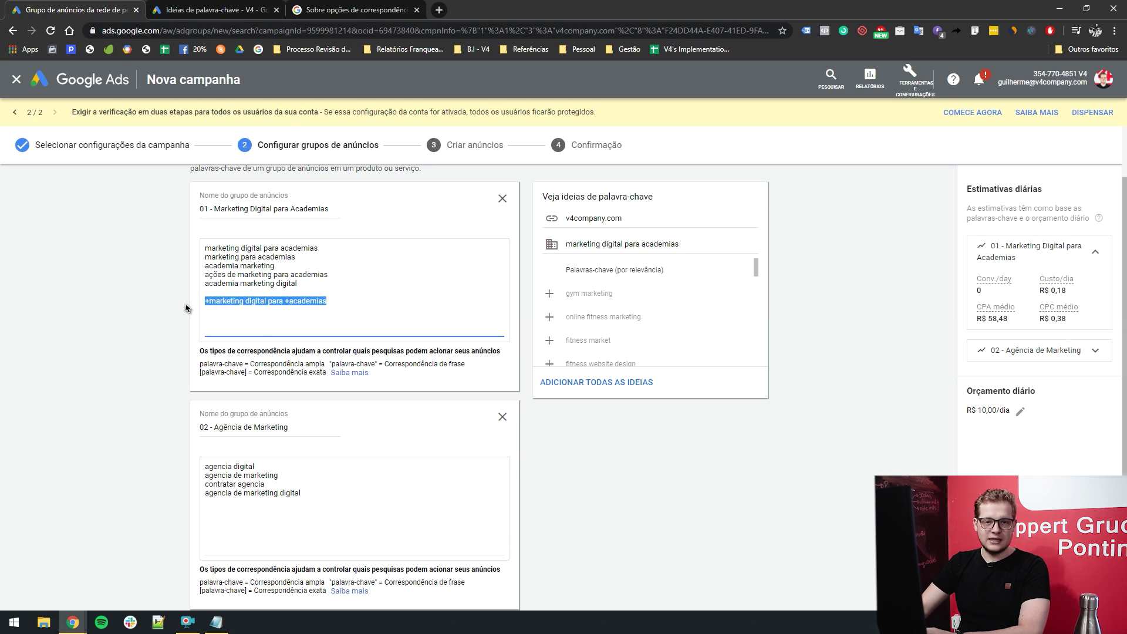
{"action": "double_click", "coordinate": [225, 302]}
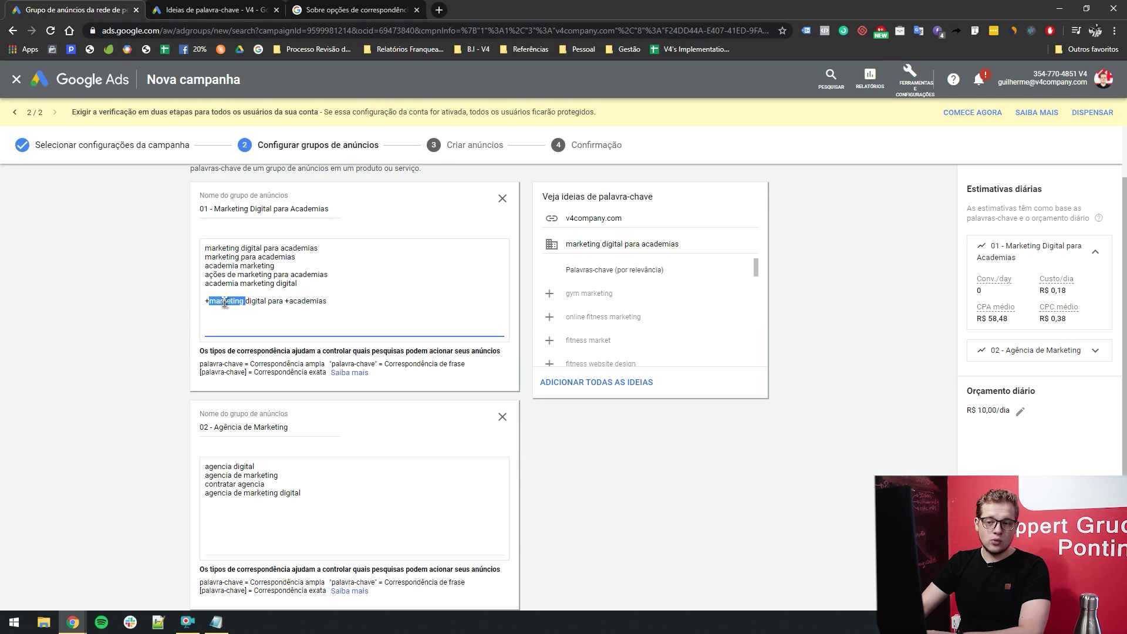
{"action": "double_click", "coordinate": [308, 301]}
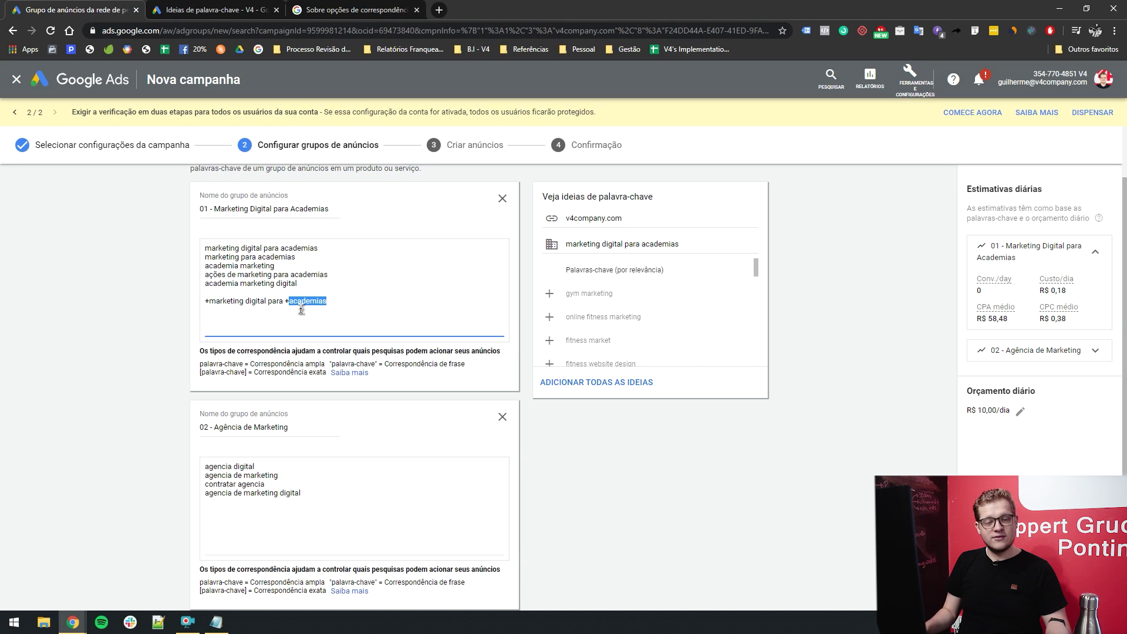
Try adding plus modifiers to "marketing", "academias" and "ações" in the keyword "ações de marketing para academias".
{"action": "left_click", "coordinate": [217, 276]}
{"action": "left_click", "coordinate": [238, 276]}
{"action": "type", "text": "+"}
{"action": "key", "text": "ctrl+Right"}
{"action": "key", "text": "ctrl+Right"}
{"action": "type", "text": "+"}
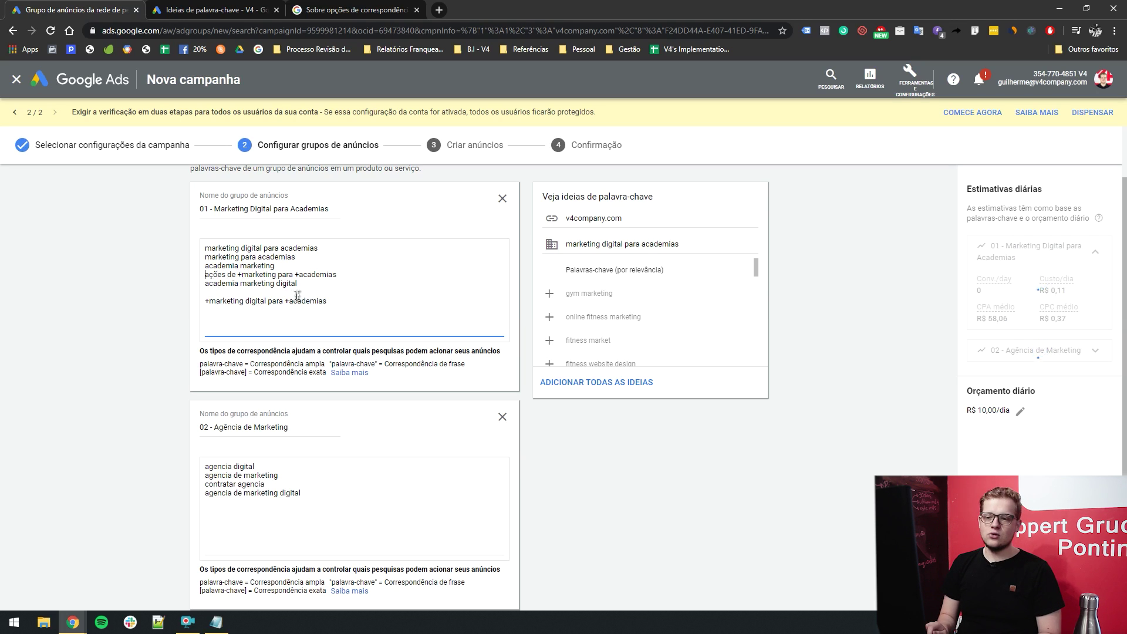
{"action": "key", "text": "Home"}
{"action": "type", "text": "+"}
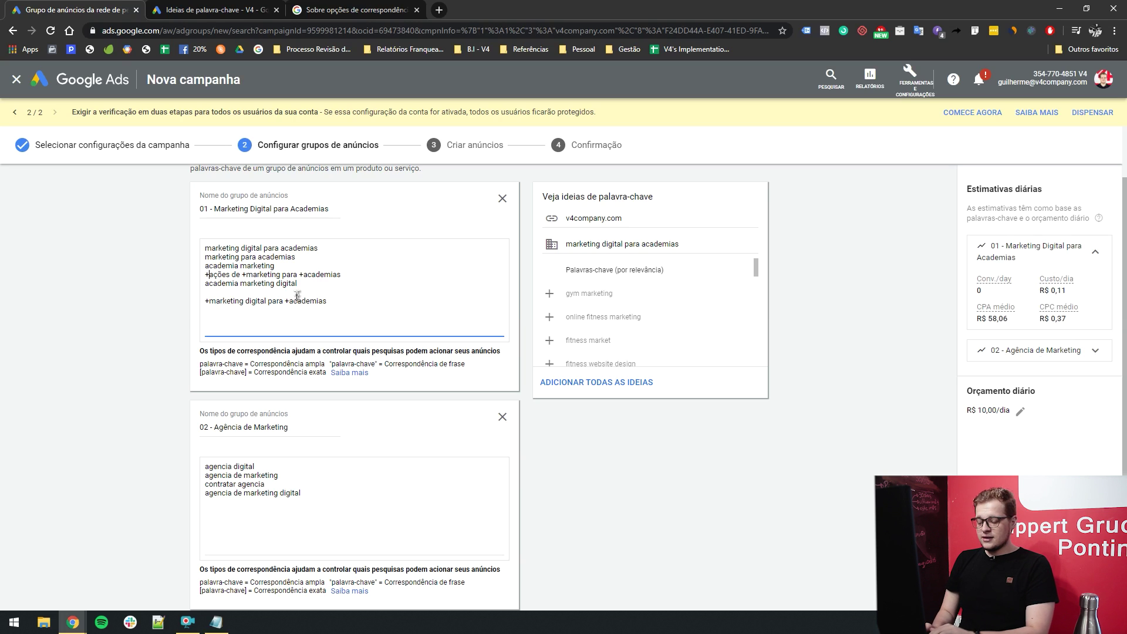
{"action": "key", "text": "BackSpace"}
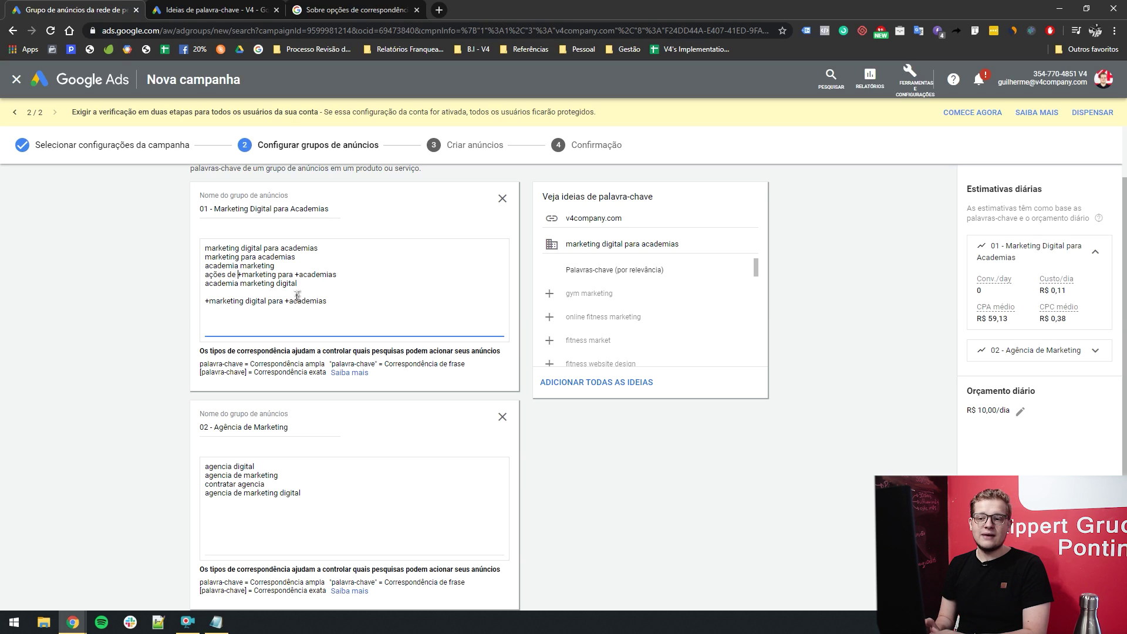
{"action": "key", "text": "ctrl+z"}
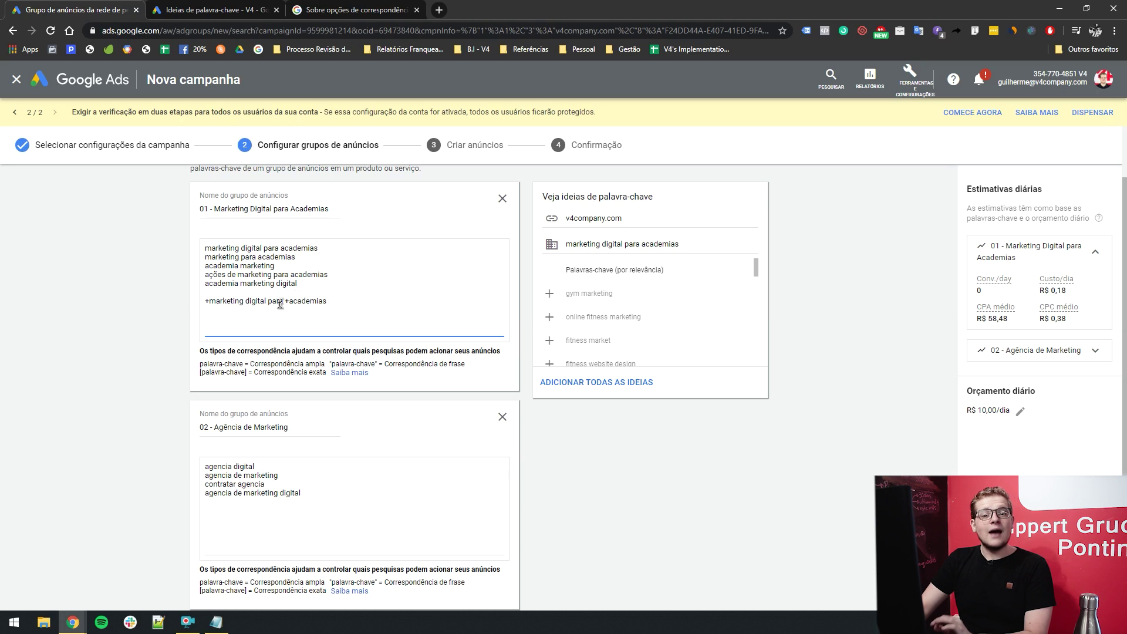
Add the modified broad match keyword "+marketing para +academias" on a new line under "+marketing digital para +academias".
{"action": "left_click_drag", "start_coordinate": [298, 284], "coordinate": [194, 250]}
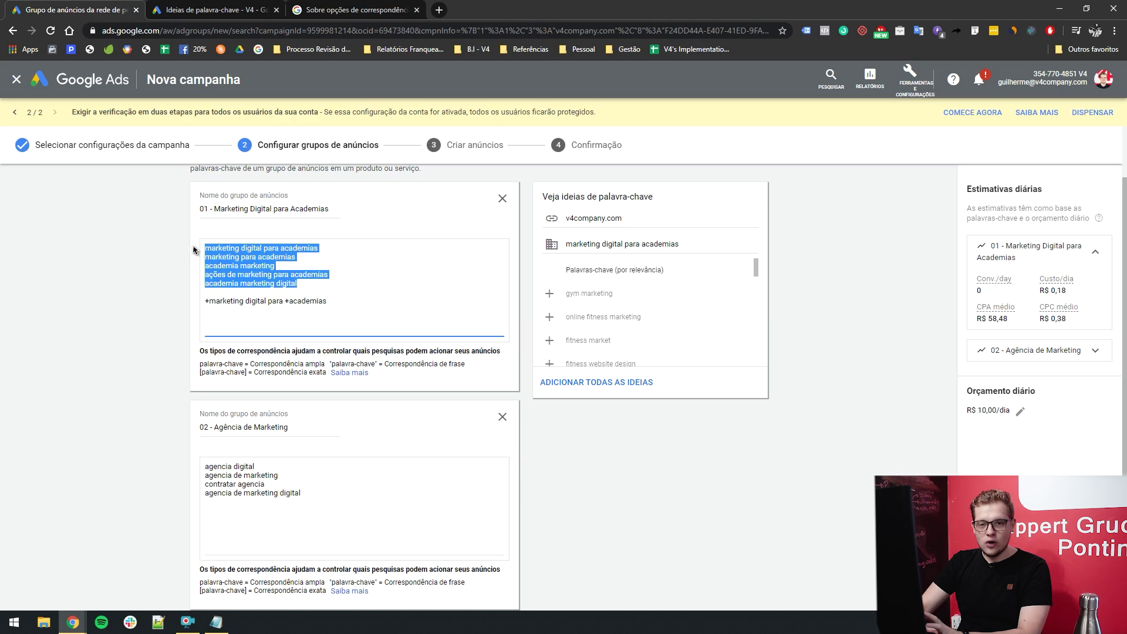
{"action": "left_click", "coordinate": [267, 284]}
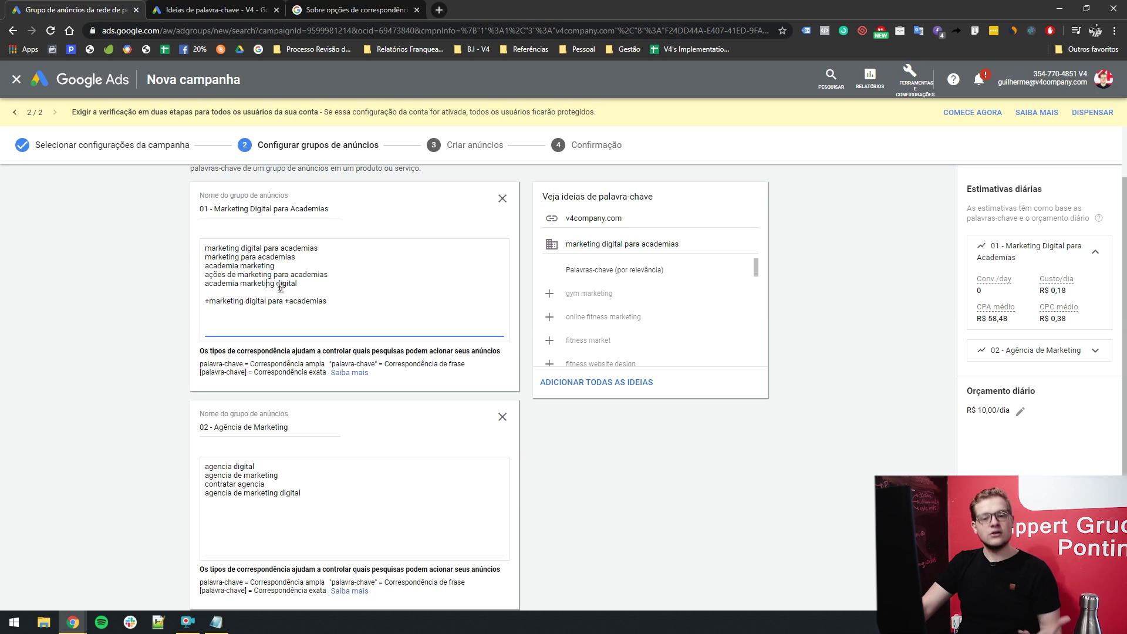
{"action": "left_click_drag", "start_coordinate": [332, 302], "coordinate": [202, 305]}
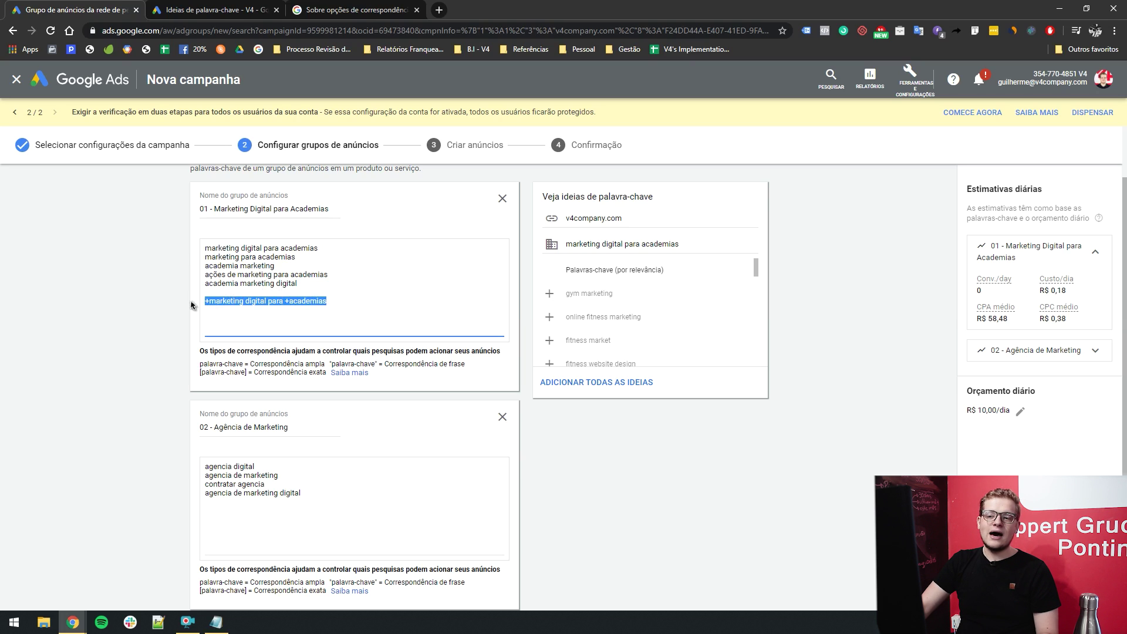
{"action": "left_click_drag", "start_coordinate": [307, 260], "coordinate": [200, 261]}
{"action": "left_click", "coordinate": [342, 304]}
{"action": "key", "text": "Return"}
{"action": "type", "text": "marketing para academias"}
{"action": "key", "text": "ctrl+Left"}
{"action": "type", "text": "+"}
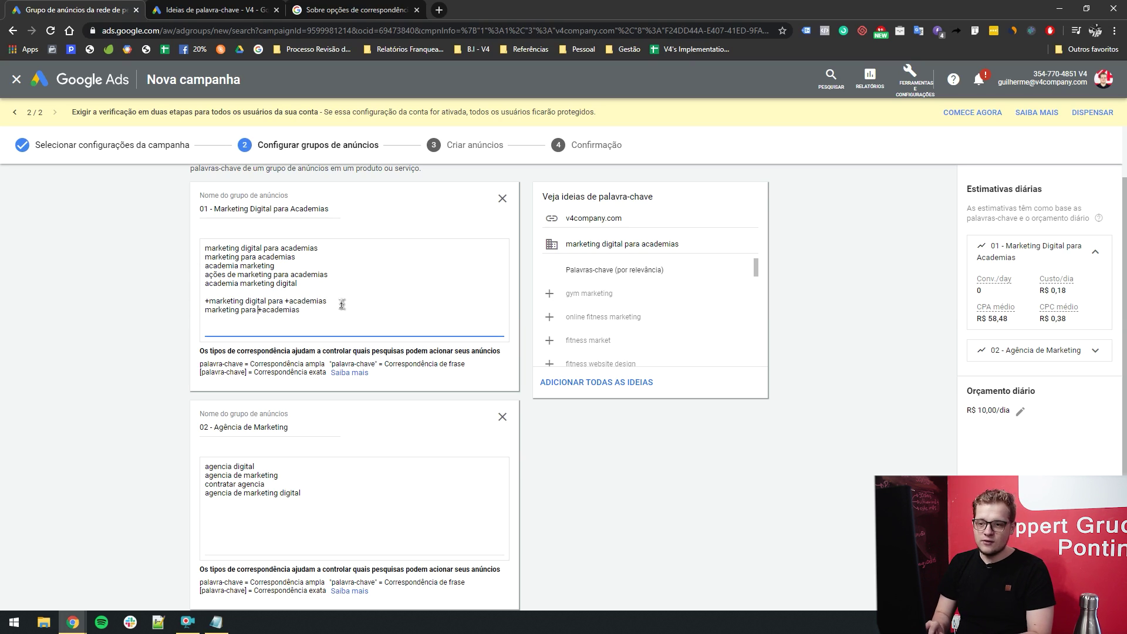
{"action": "key", "text": "Home"}
{"action": "type", "text": "+"}
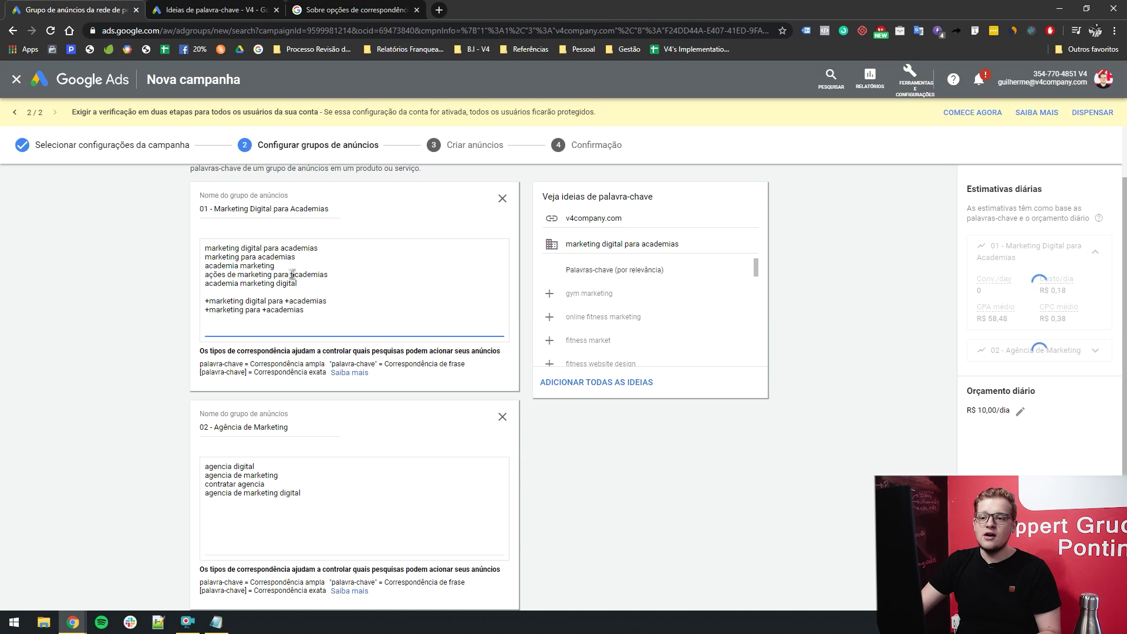
Copy the keyword "academia marketing" to a new line at the list's end and modify it to "+academia +marketing".
{"action": "left_click_drag", "start_coordinate": [280, 269], "coordinate": [192, 270]}
{"action": "key", "text": "ctrl+c"}
{"action": "left_click", "coordinate": [332, 318]}
{"action": "key", "text": "Return"}
{"action": "key", "text": "ctrl+v"}
{"action": "key", "text": "Home"}
{"action": "type", "text": "+"}
{"action": "key", "text": "ctrl+Right"}
{"action": "type", "text": "+"}
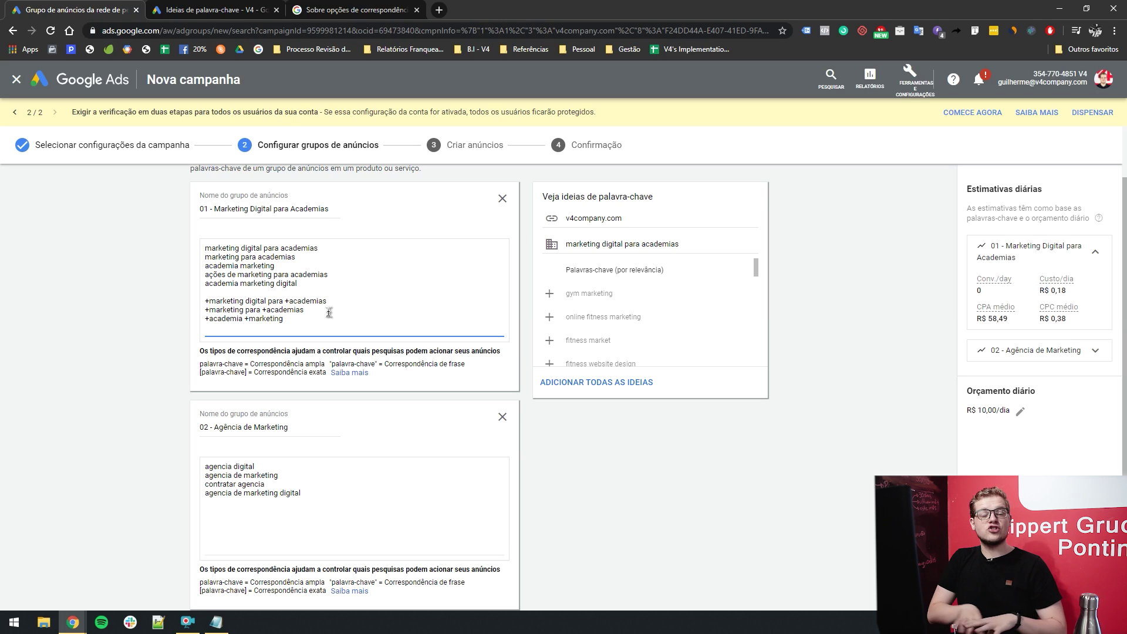
Save the ad groups, continue to the ad creation stage and locate the new text ad form for "02 - Agência de Marketing".
{"action": "scroll", "coordinate": [329, 312], "scroll_direction": "down", "scroll_amount": 2}
{"action": "left_click", "coordinate": [234, 559]}
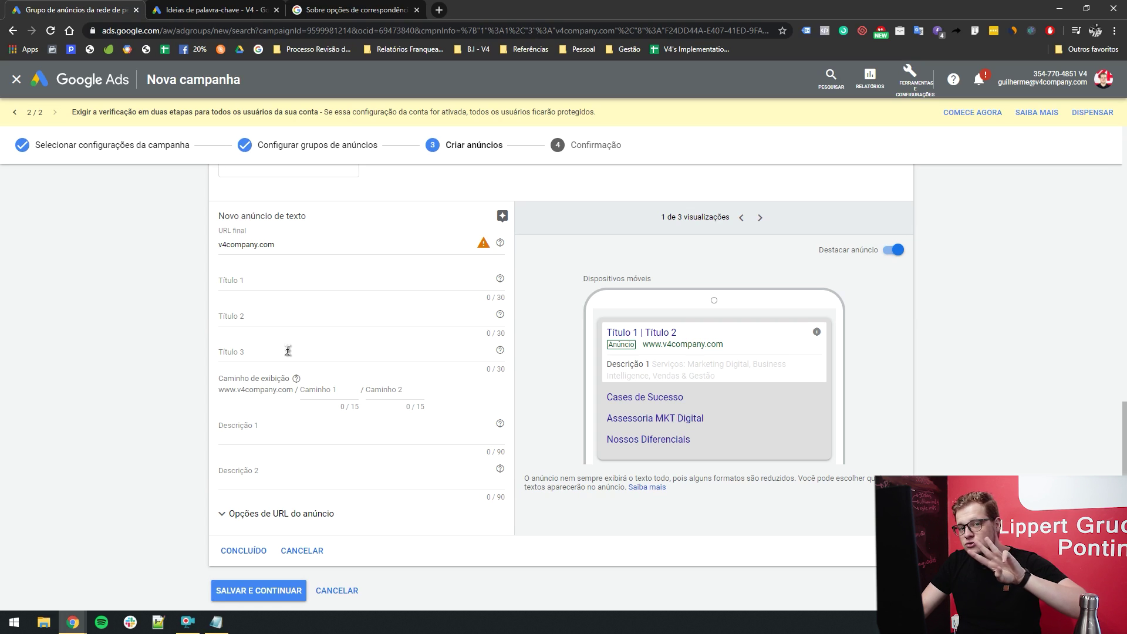
{"action": "scroll", "coordinate": [317, 364], "scroll_direction": "up", "scroll_amount": 3}
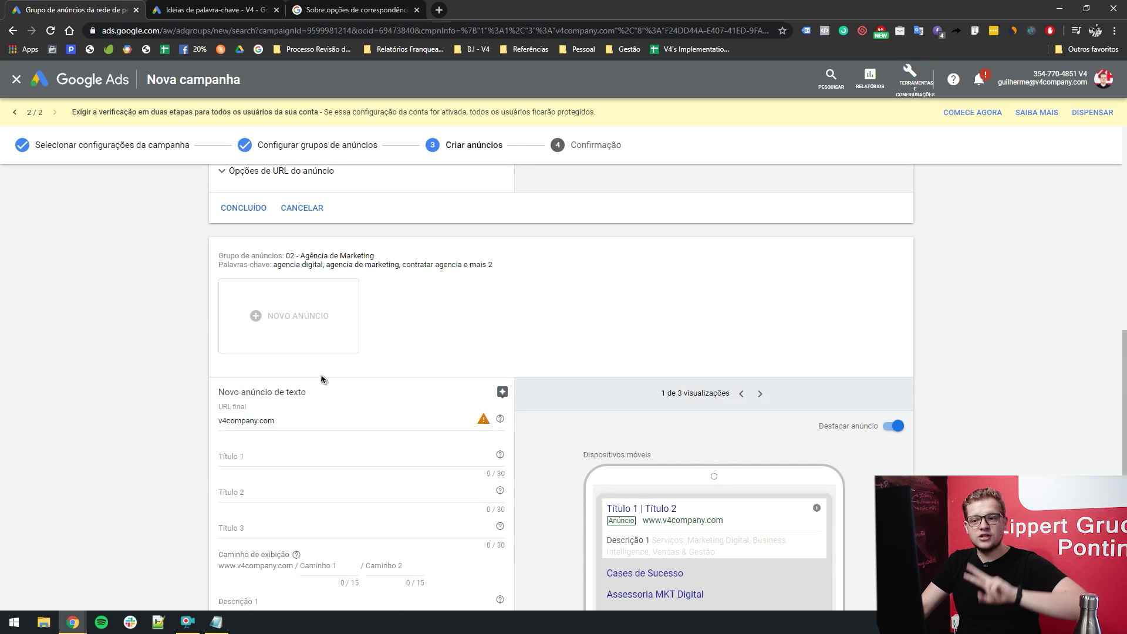
{"action": "scroll", "coordinate": [329, 385], "scroll_direction": "down", "scroll_amount": 4}
Go through the new text ad's three title fields and two description fields.
{"action": "left_click", "coordinate": [252, 259]}
{"action": "left_click", "coordinate": [254, 288]}
{"action": "left_click", "coordinate": [259, 320]}
{"action": "left_click", "coordinate": [272, 416]}
{"action": "left_click", "coordinate": [266, 444]}
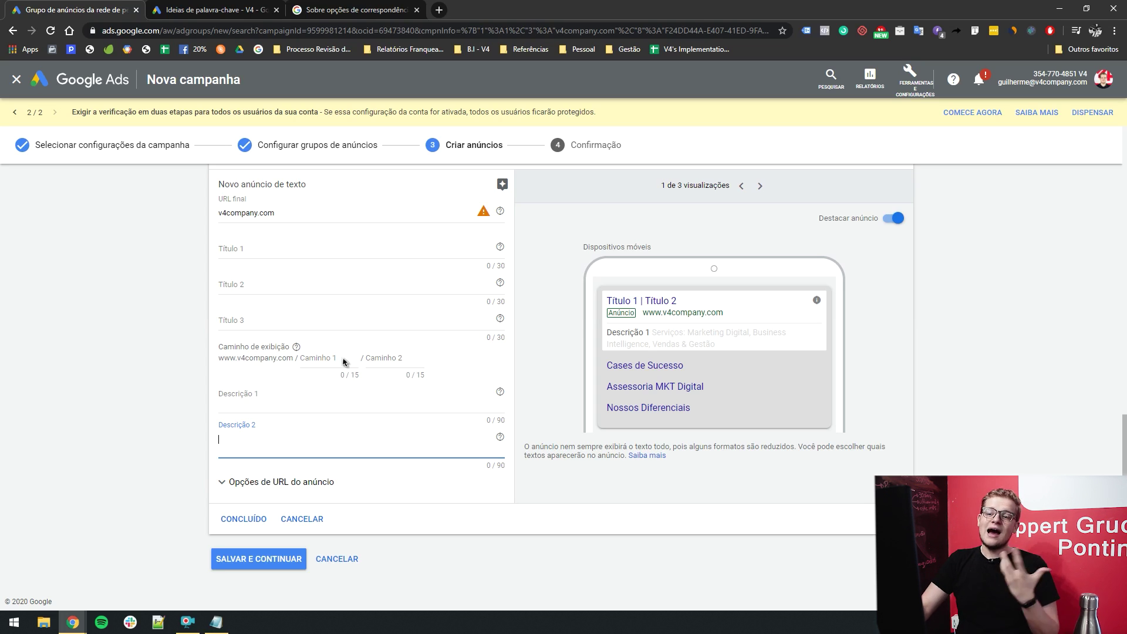
{"action": "left_click", "coordinate": [247, 253]}
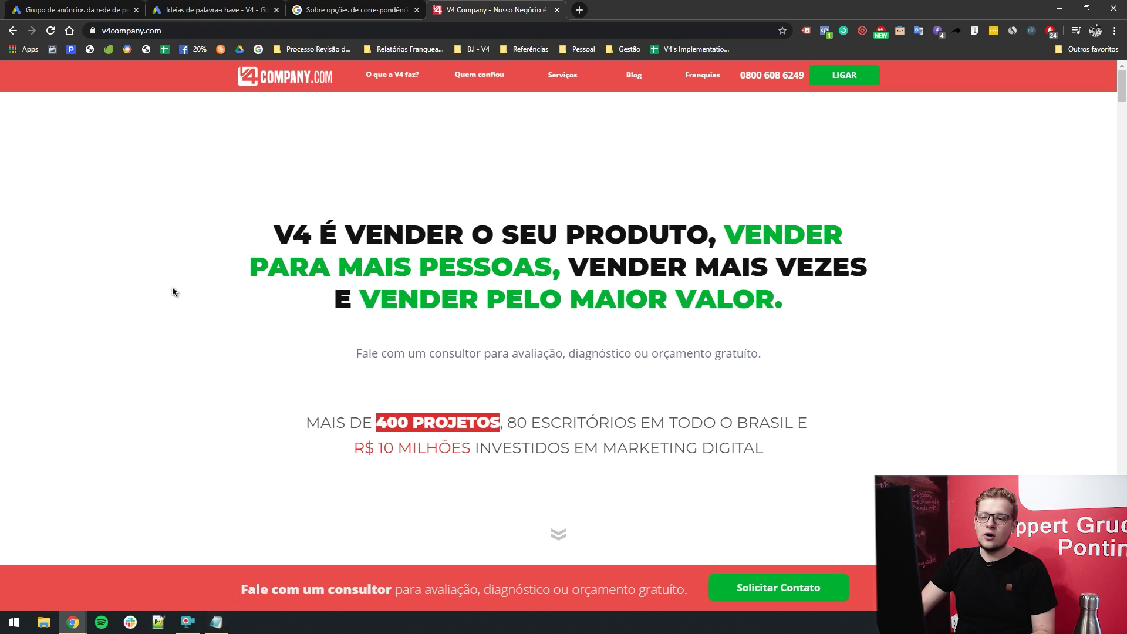
Compare the "marketing digital para academias" theme in the Notepad notes with the content of the v4company.com home page.
{"action": "left_click", "coordinate": [216, 623]}
{"action": "left_click_drag", "start_coordinate": [512, 82], "coordinate": [56, 82]}
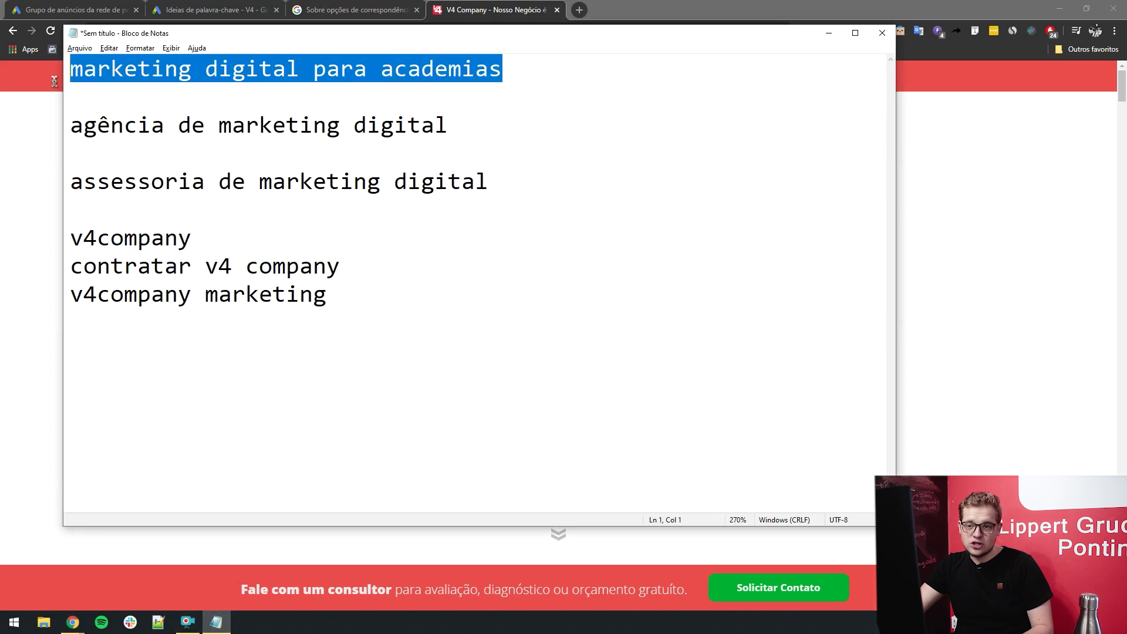
{"action": "left_click", "coordinate": [352, 10]}
{"action": "left_click", "coordinate": [73, 10]}
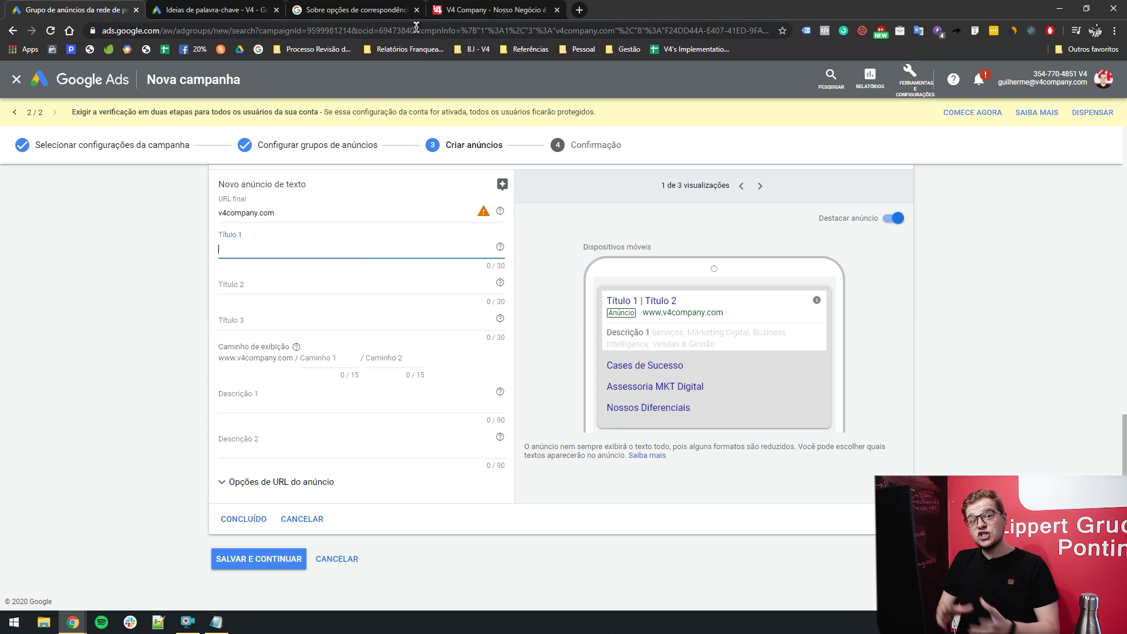
{"action": "left_click", "coordinate": [476, 9]}
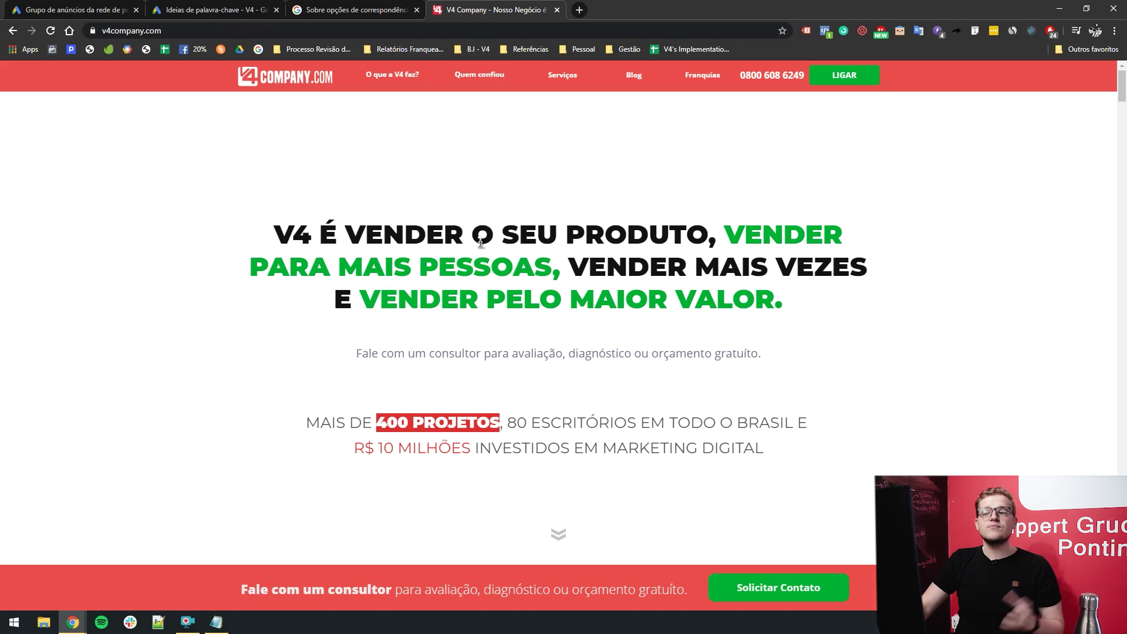
{"action": "key", "text": "ctrl+a"}
{"action": "left_click", "coordinate": [473, 311]}
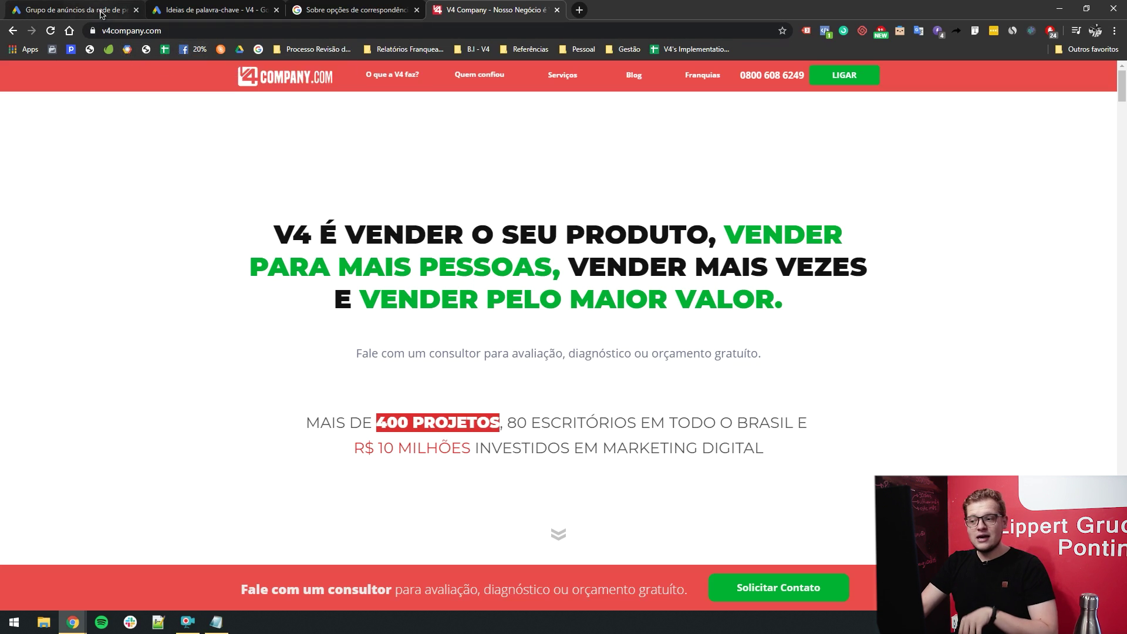
Write the new text ad with titles "Buscando Marketing Digital", "Para Academias?" and "Conheça a V4 Company", plus two descriptions about V4's method for gyms.
{"action": "left_click", "coordinate": [77, 9]}
{"action": "left_click", "coordinate": [278, 252]}
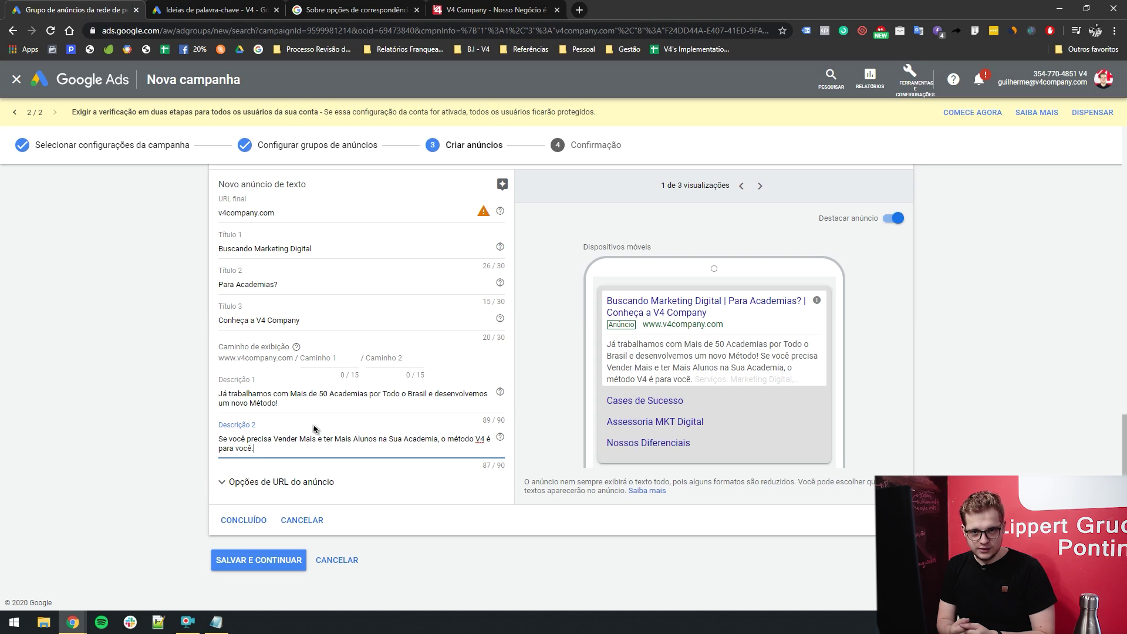
{"action": "scroll", "coordinate": [328, 414], "scroll_direction": "down", "scroll_amount": 4}
{"action": "scroll", "coordinate": [328, 414], "scroll_direction": "up", "scroll_amount": 5}
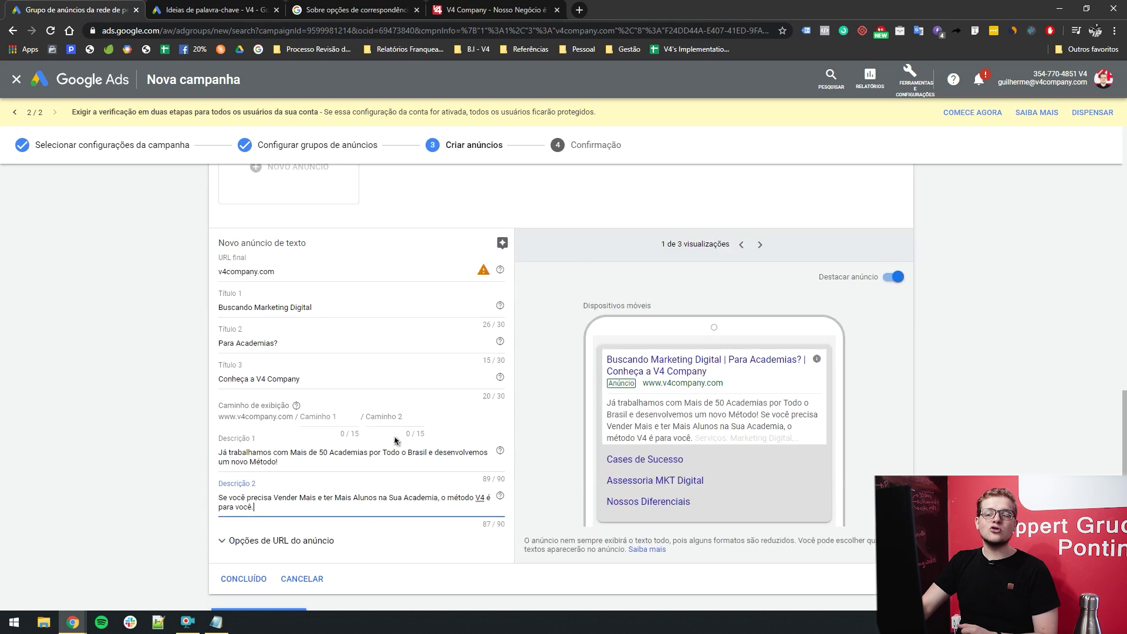
{"action": "scroll", "coordinate": [414, 429], "scroll_direction": "down", "scroll_amount": 1}
{"action": "scroll", "coordinate": [411, 469], "scroll_direction": "up", "scroll_amount": 3}
Discard the empty text ad form of the first ad group, then save the ads and continue to the finished campaign.
{"action": "scroll", "coordinate": [419, 458], "scroll_direction": "down", "scroll_amount": 5}
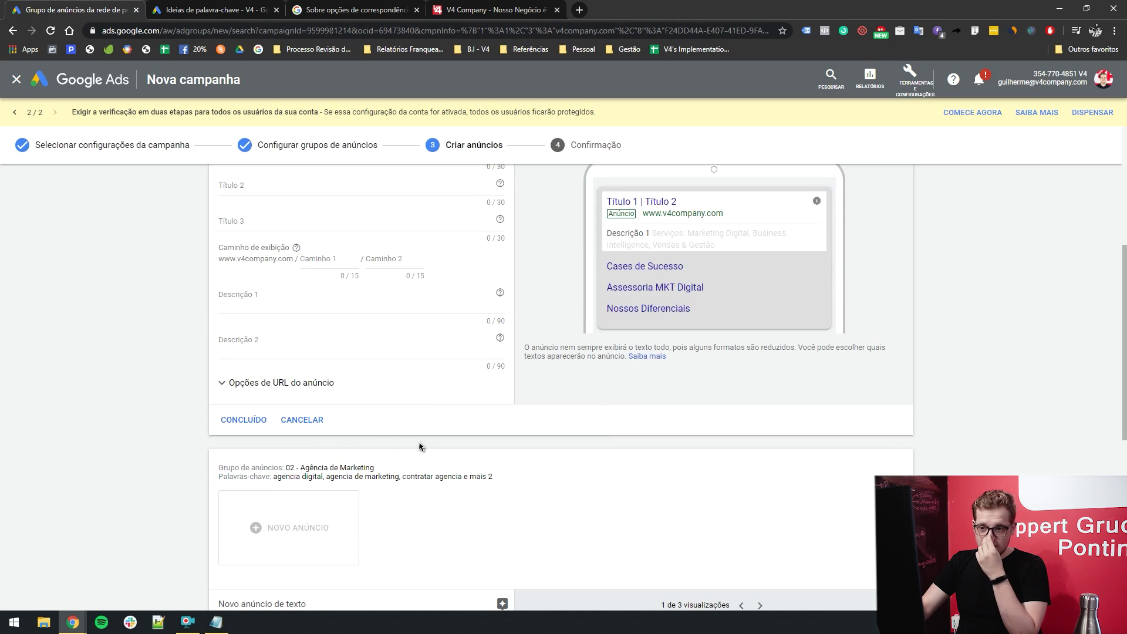
{"action": "left_click", "coordinate": [301, 420]}
{"action": "scroll", "coordinate": [294, 499], "scroll_direction": "down", "scroll_amount": 1}
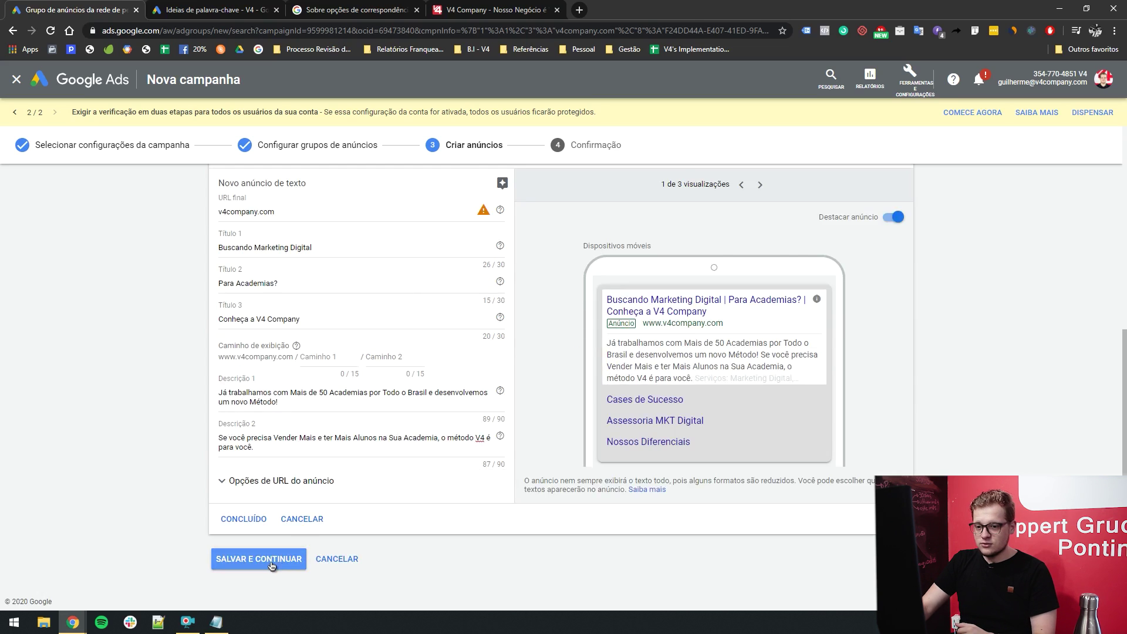
{"action": "left_click", "coordinate": [263, 558]}
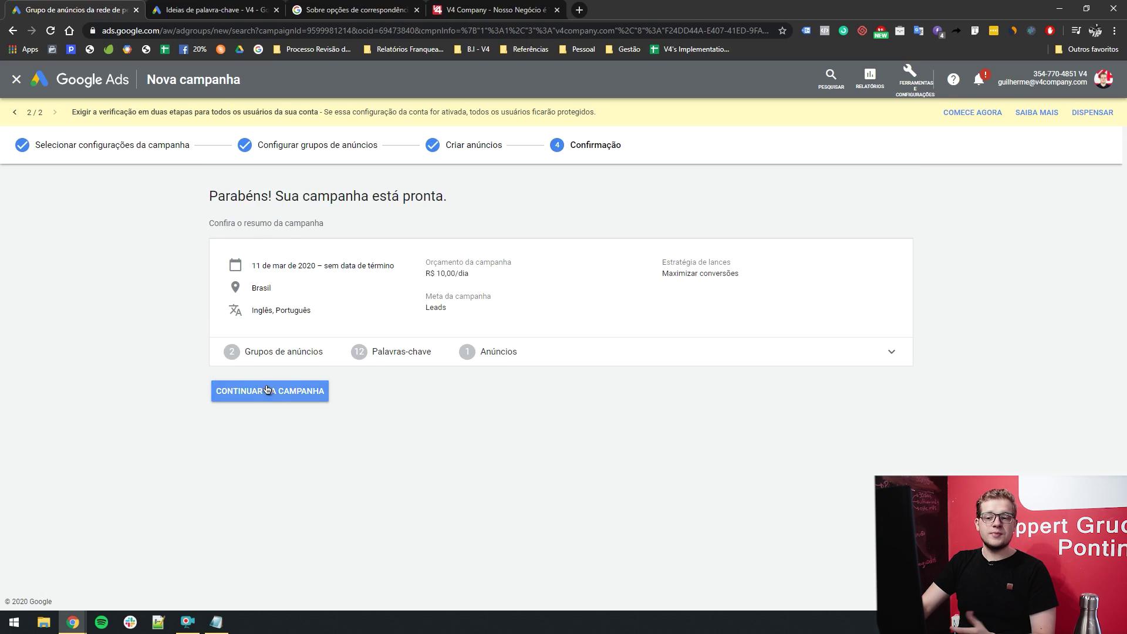
{"action": "left_click", "coordinate": [268, 389]}
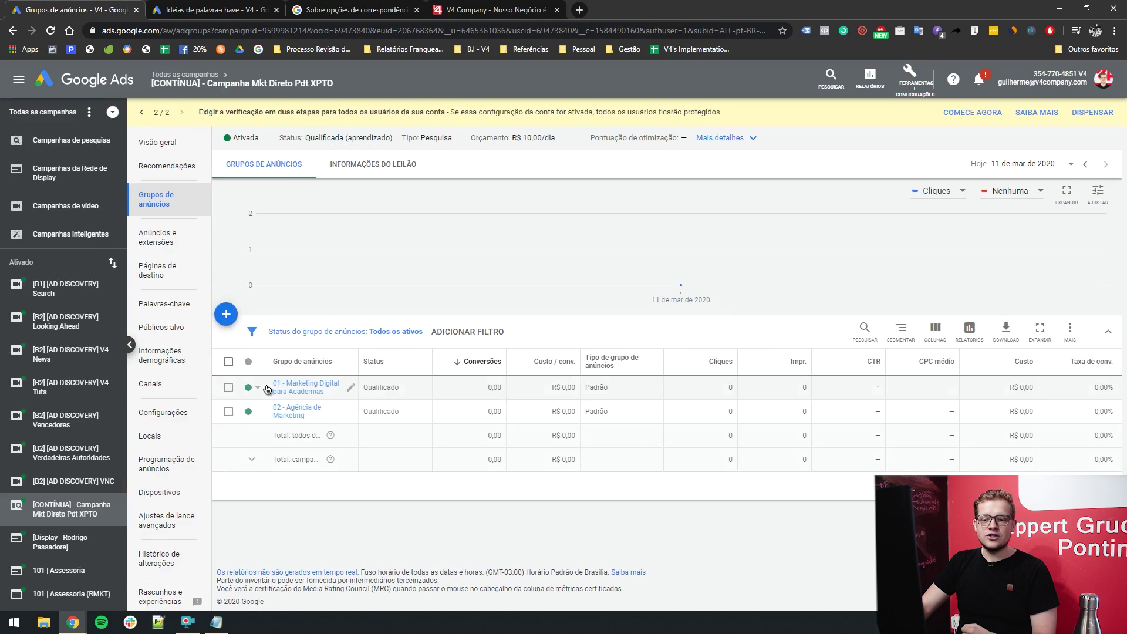
Pause the ad groups "01 - Marketing Digital para Academias" and "02 - Agência de Marketing" and return to the overview of all campaigns.
{"action": "left_click", "coordinate": [248, 388]}
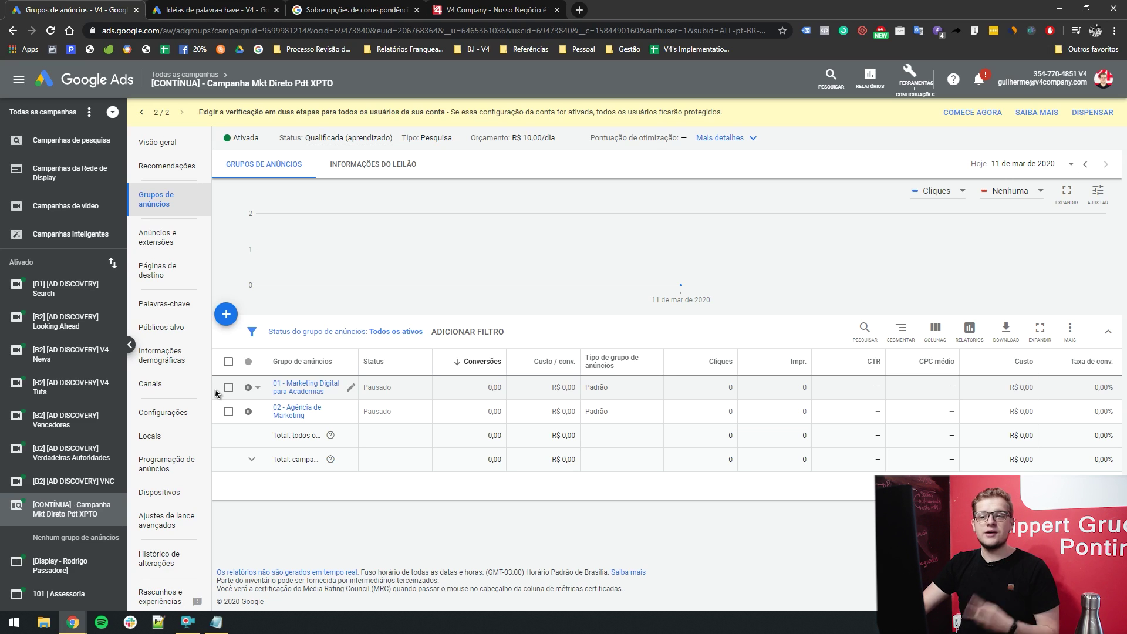
{"action": "left_click", "coordinate": [176, 74]}
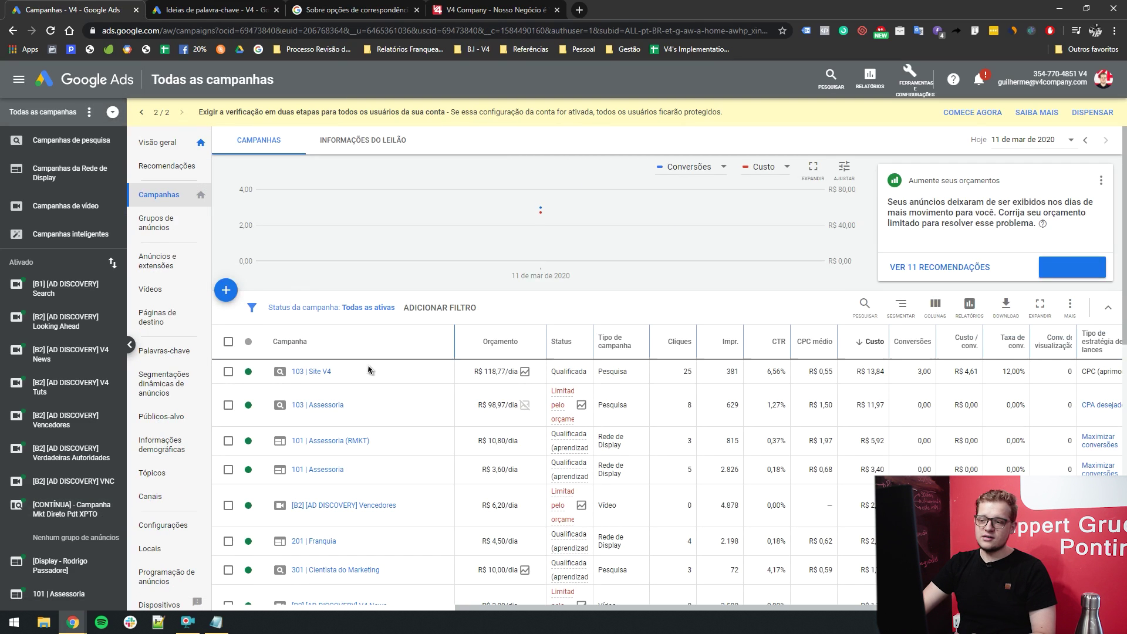
Open the "103 | Assessoria" campaign and set its reporting period to the last 14 days.
{"action": "left_click", "coordinate": [315, 406]}
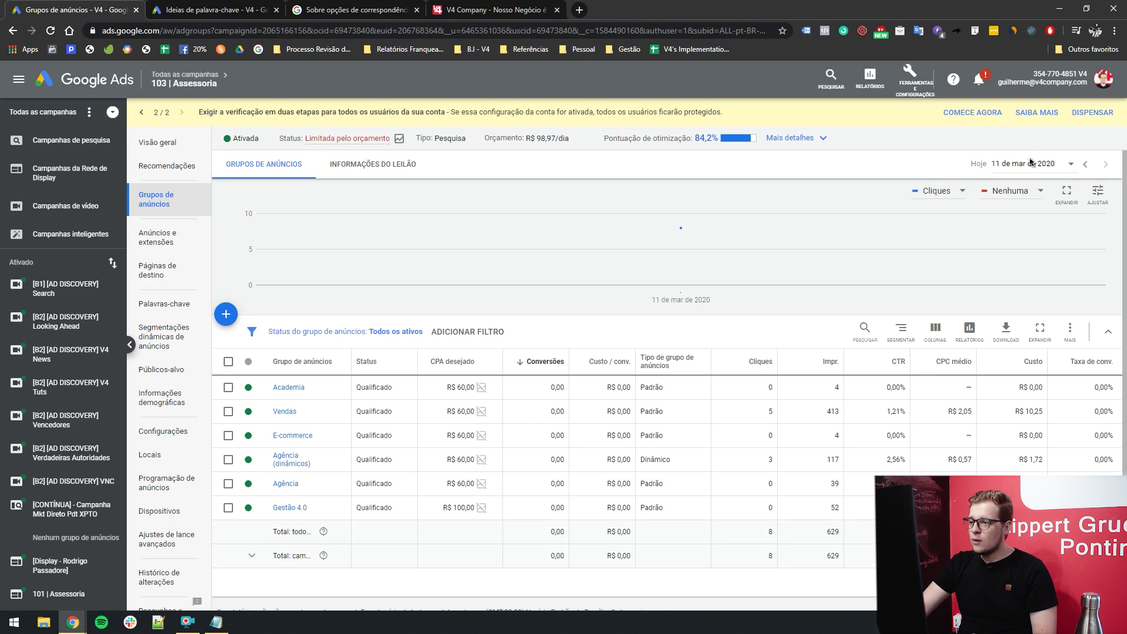
{"action": "left_click", "coordinate": [1038, 168]}
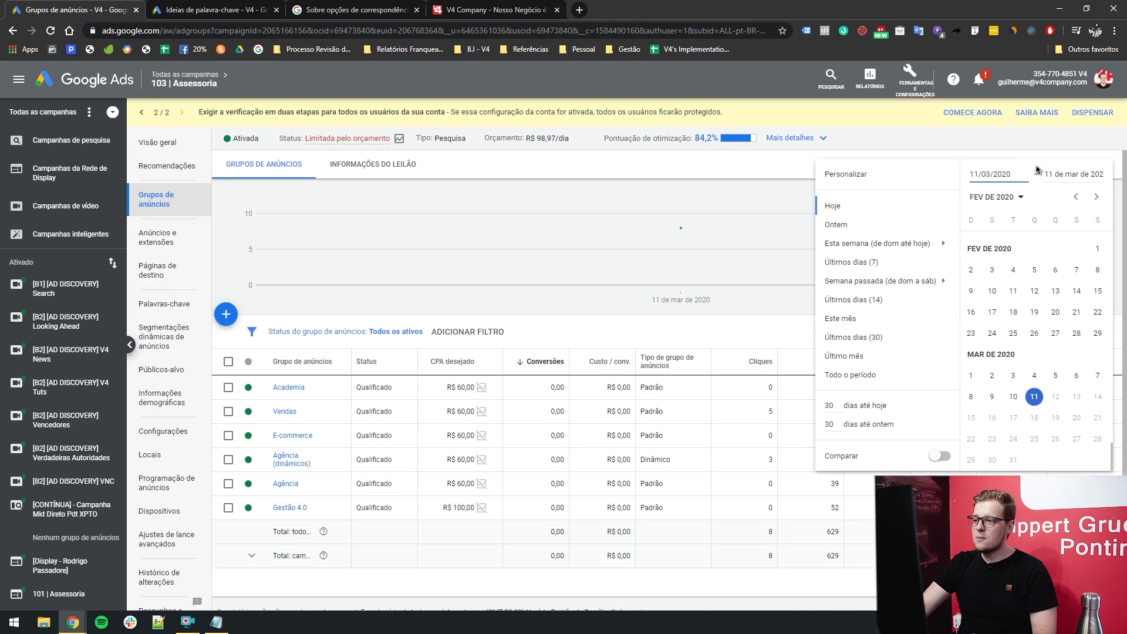
{"action": "left_click", "coordinate": [872, 308]}
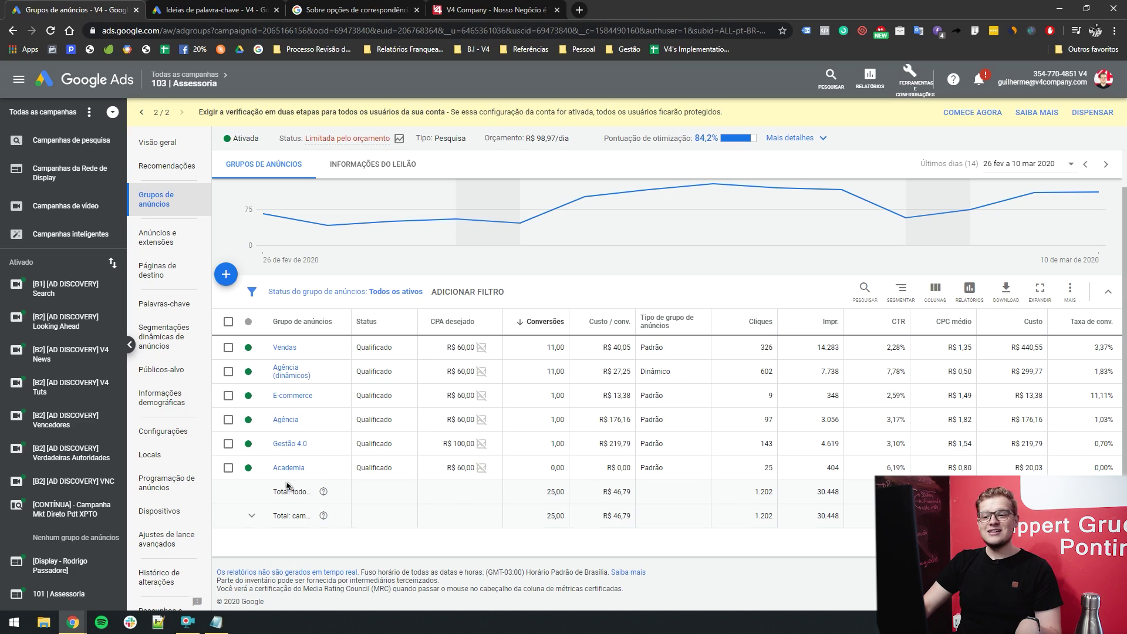
Open the "Vendas" ad group and display its ads with their performance figures.
{"action": "left_click", "coordinate": [284, 349]}
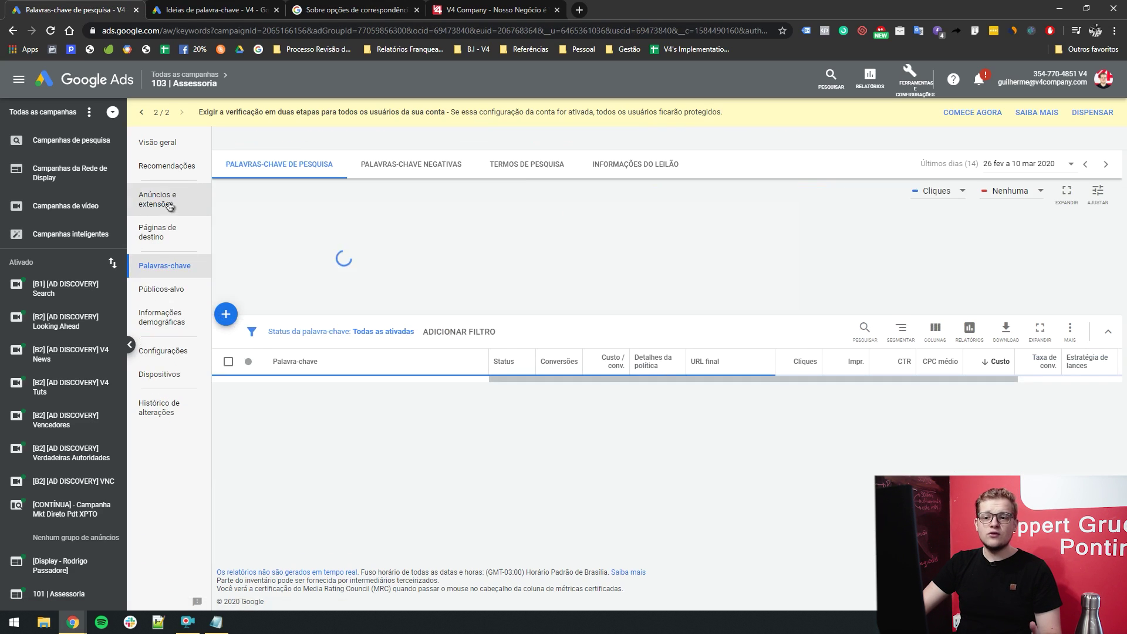
{"action": "left_click", "coordinate": [169, 203]}
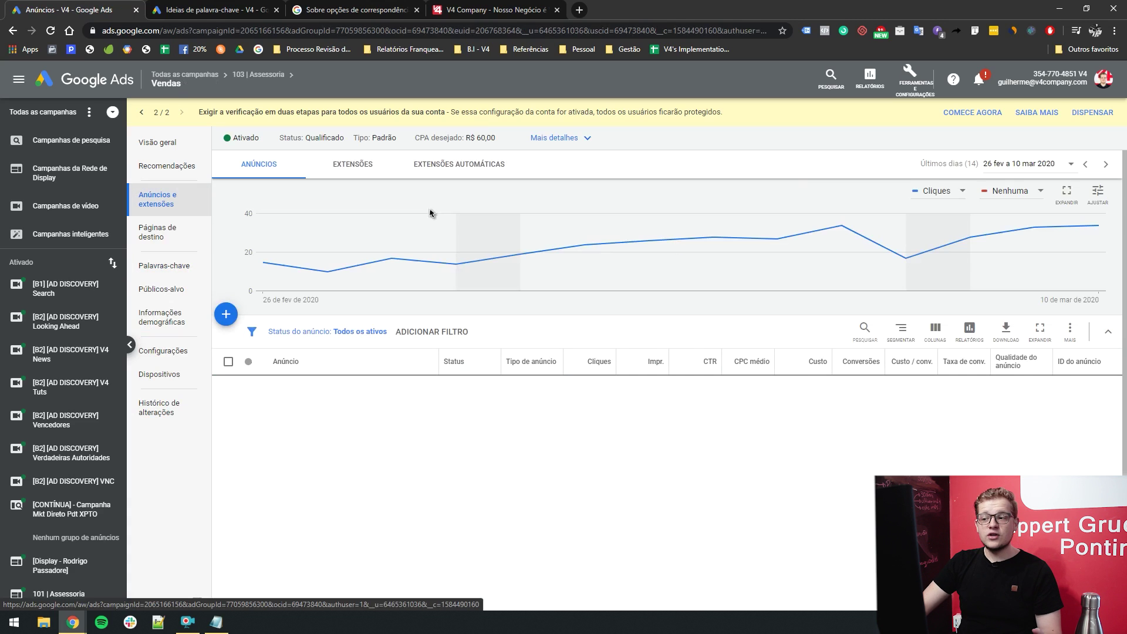
{"action": "scroll", "coordinate": [329, 328], "scroll_direction": "down", "scroll_amount": 2}
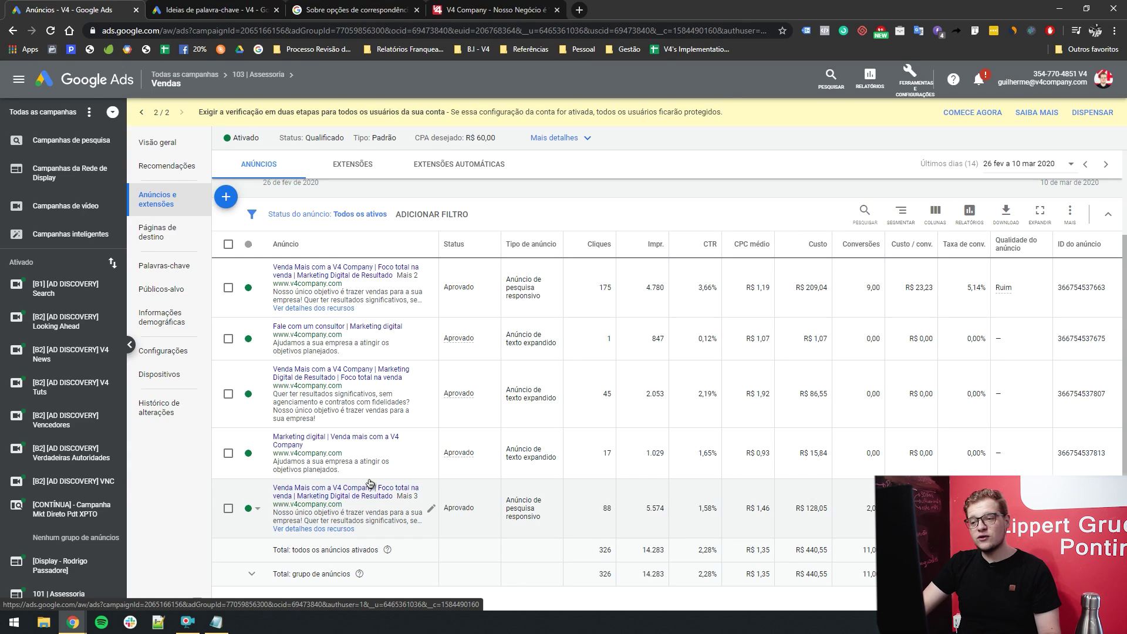
Mark the second, fourth and fifth ads in the "Vendas" list and compare their CTR with the other ads.
{"action": "left_click", "coordinate": [228, 339]}
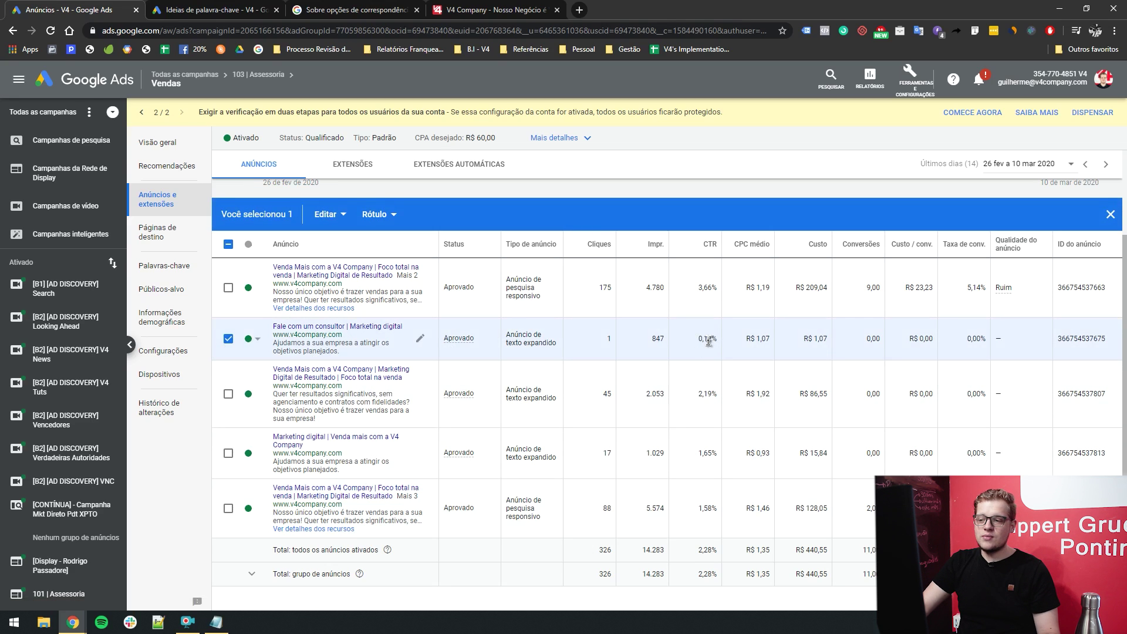
{"action": "left_click", "coordinate": [228, 454]}
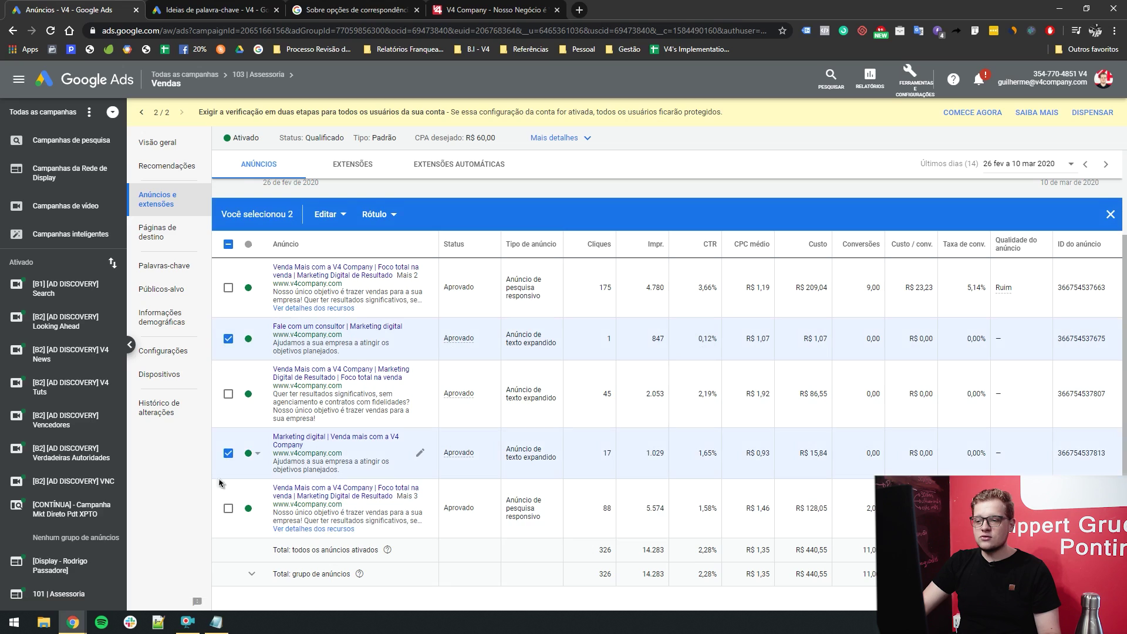
{"action": "left_click", "coordinate": [228, 509]}
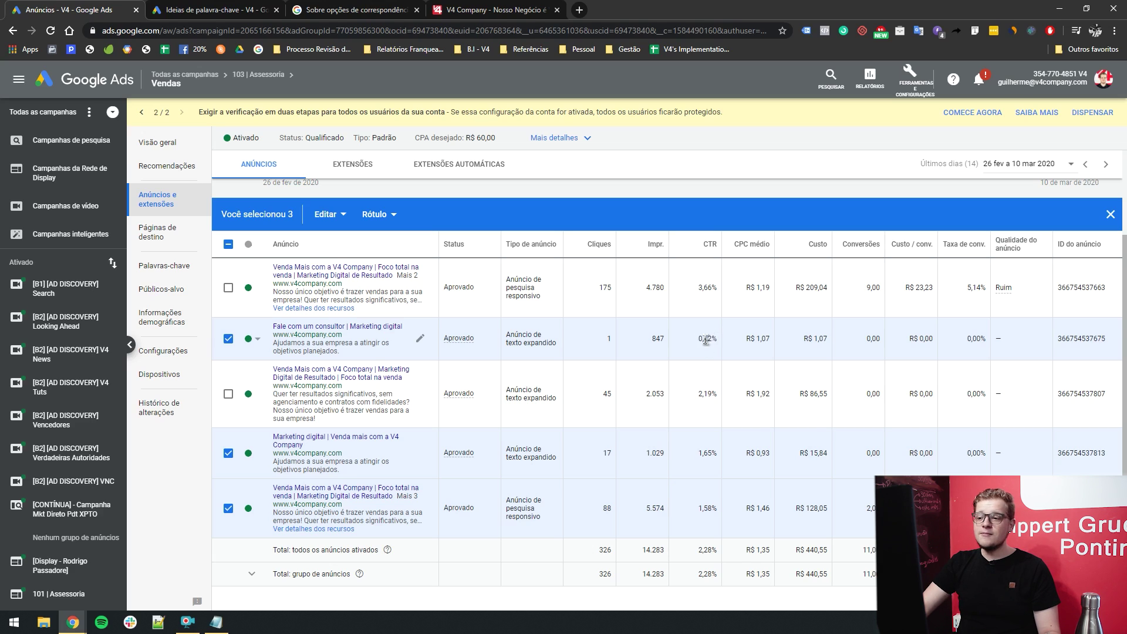
{"action": "mouse_move", "coordinate": [708, 249]}
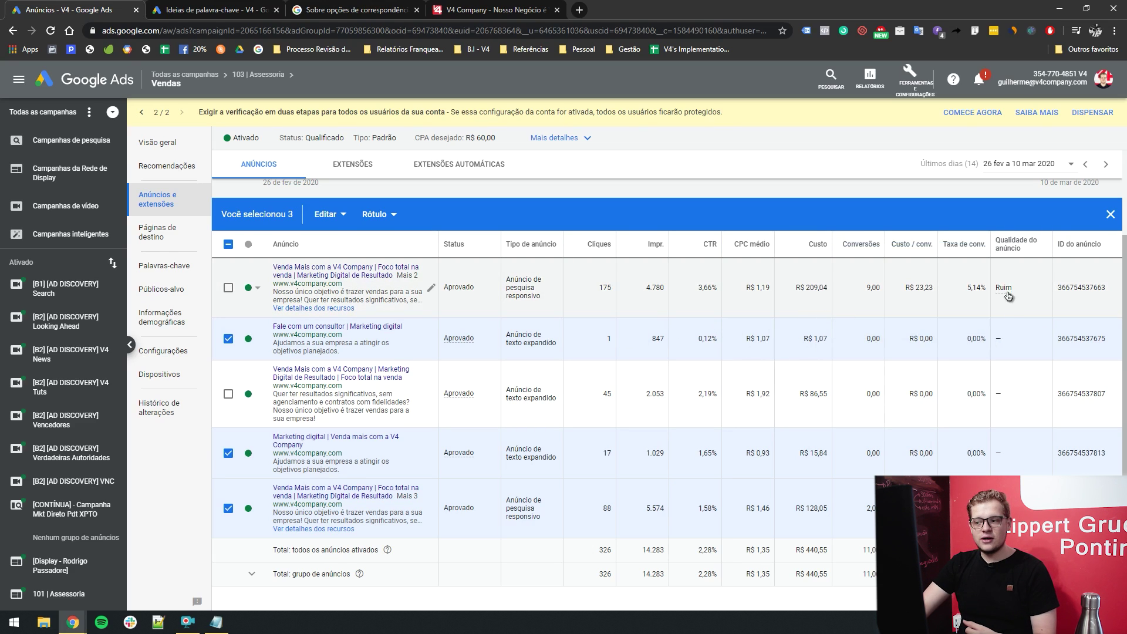
Read the improvement suggestion behind the ad quality rating of the first responsive search ad.
{"action": "mouse_move", "coordinate": [1006, 291]}
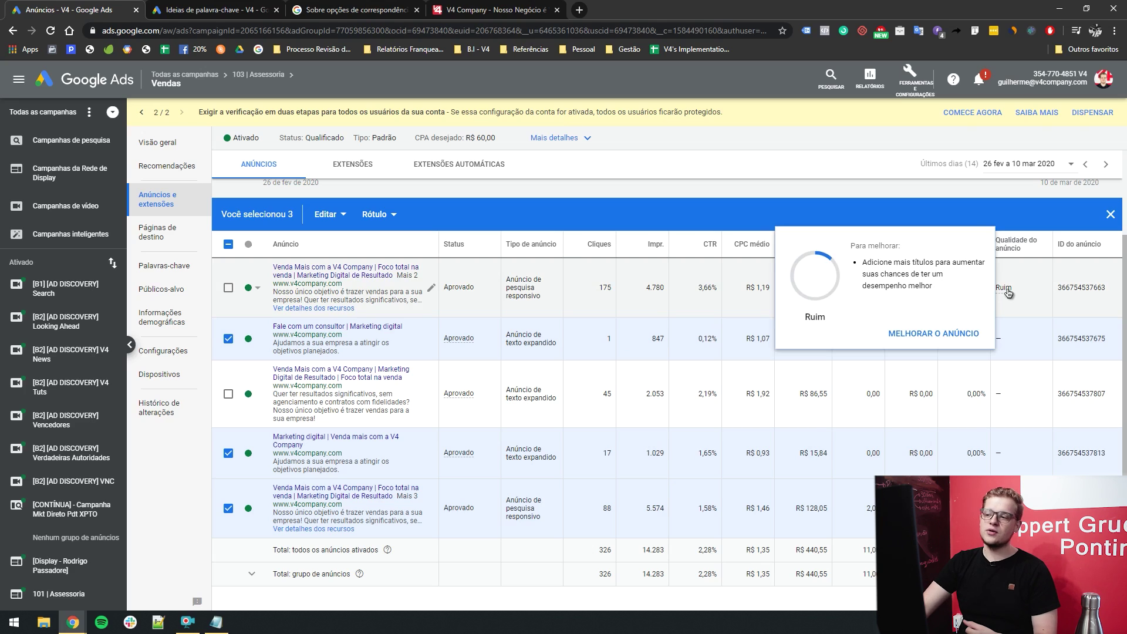
{"action": "left_click_drag", "start_coordinate": [862, 262], "coordinate": [932, 287]}
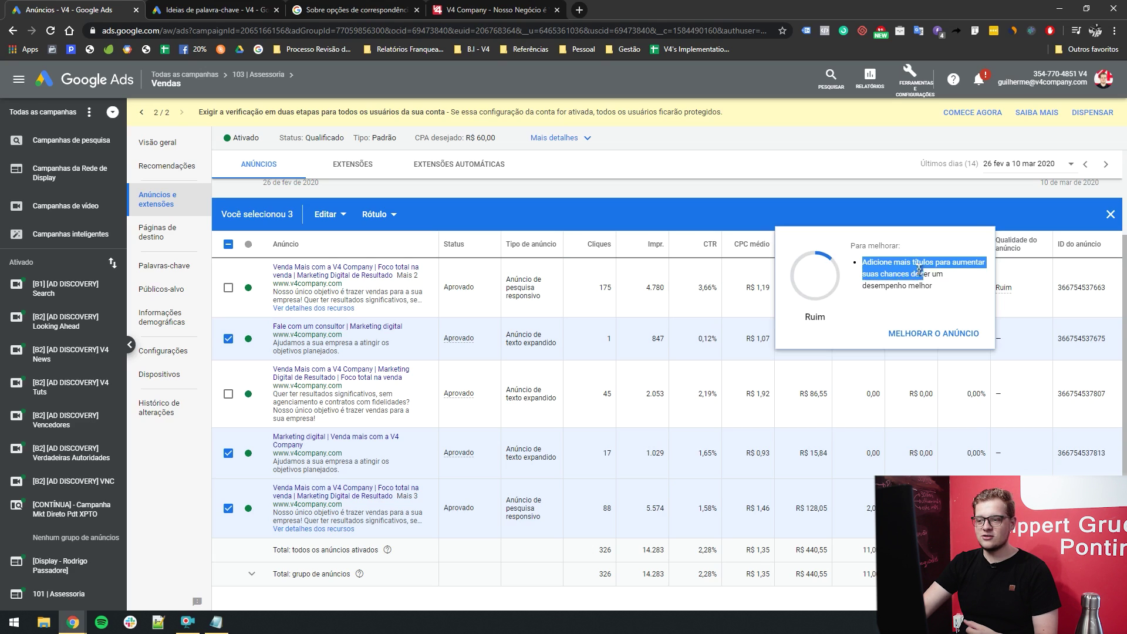
{"action": "left_click", "coordinate": [919, 303]}
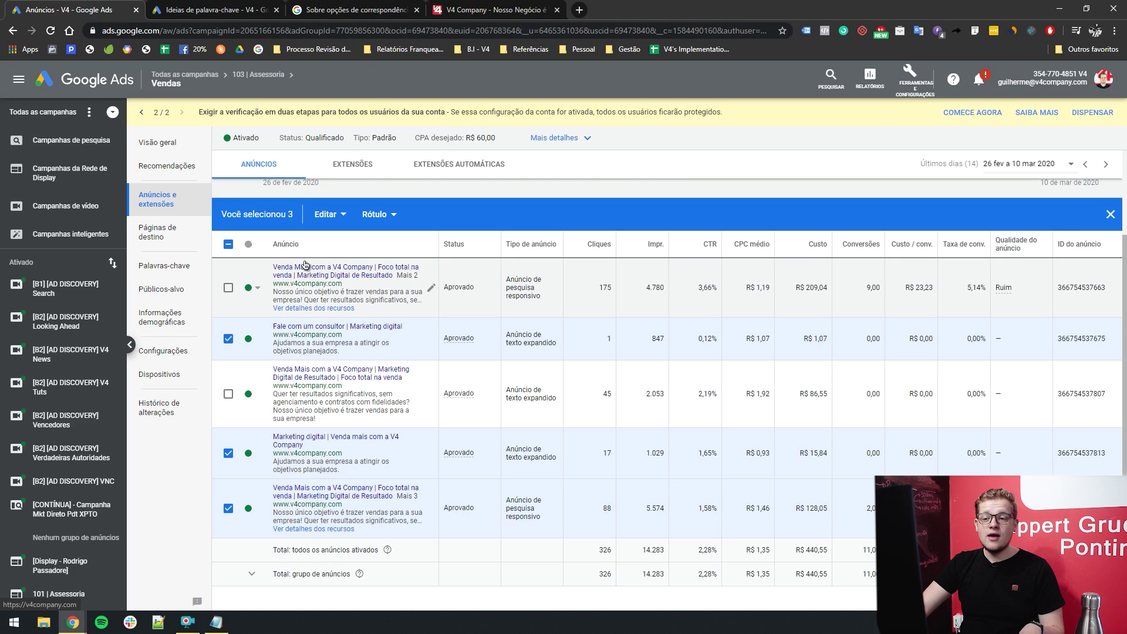
Review the search keywords of the "Vendas" ad group and sort them by clicks in descending order.
{"action": "left_click", "coordinate": [190, 270]}
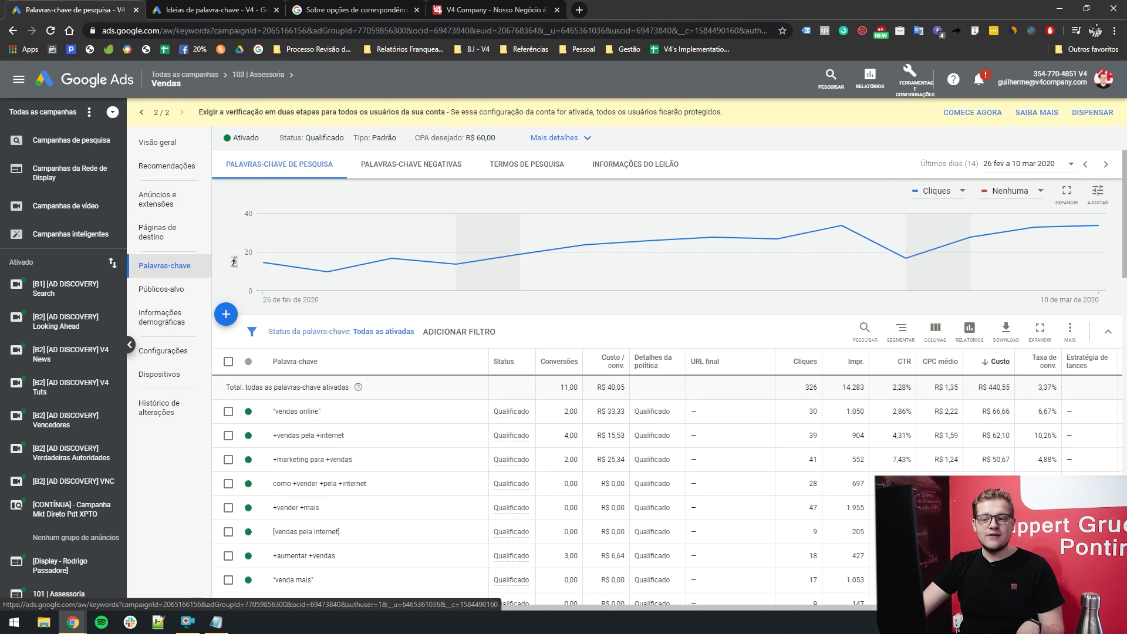
{"action": "mouse_move", "coordinate": [342, 261]}
{"action": "scroll", "coordinate": [364, 294], "scroll_direction": "down", "scroll_amount": 2}
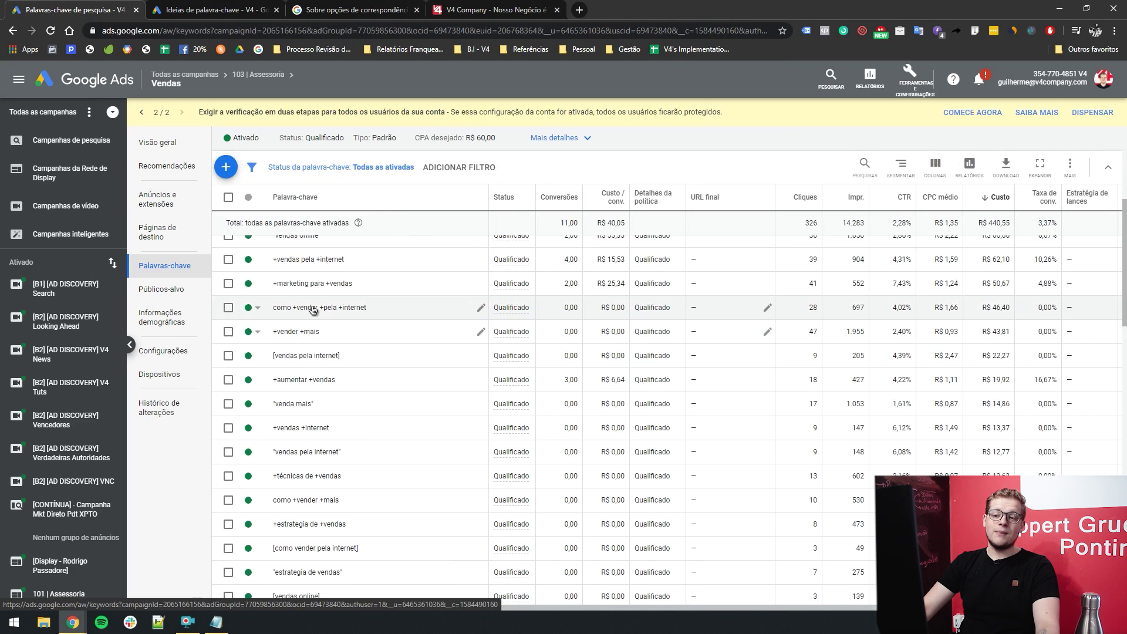
{"action": "scroll", "coordinate": [320, 408], "scroll_direction": "up", "scroll_amount": 2}
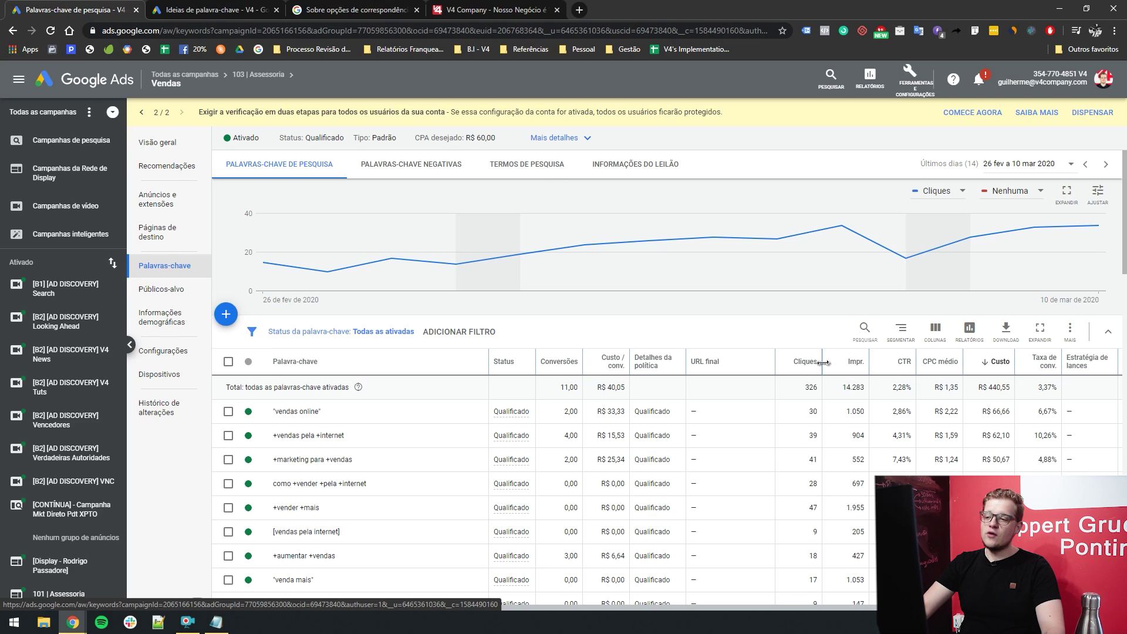
{"action": "left_click", "coordinate": [805, 361]}
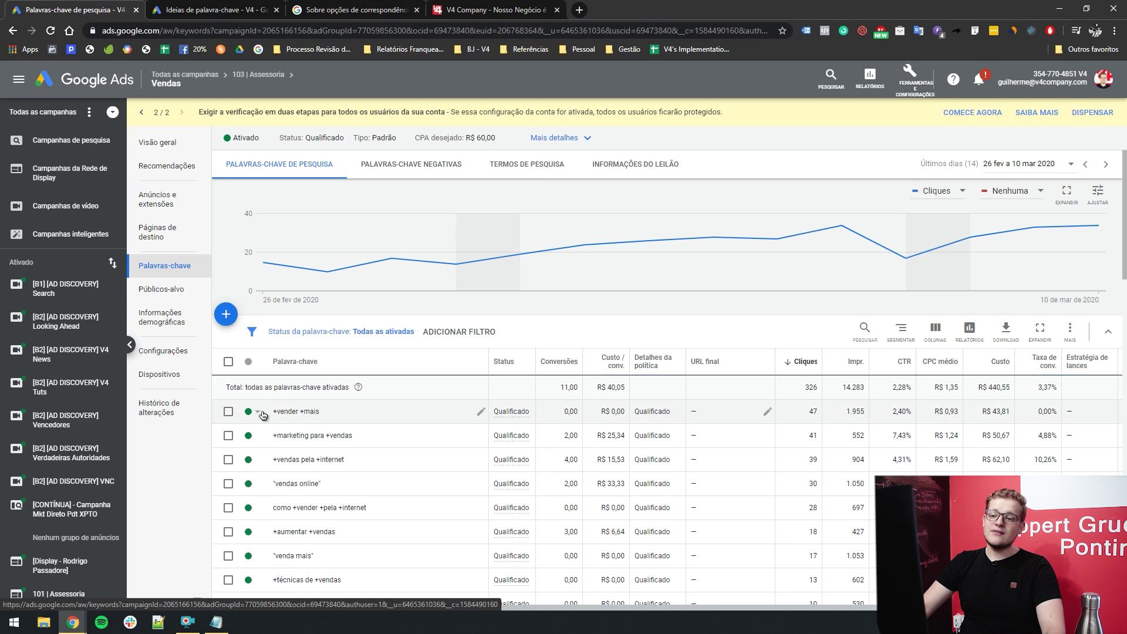
Display the search terms that triggered the keyword "+vender +mais".
{"action": "left_click", "coordinate": [228, 412]}
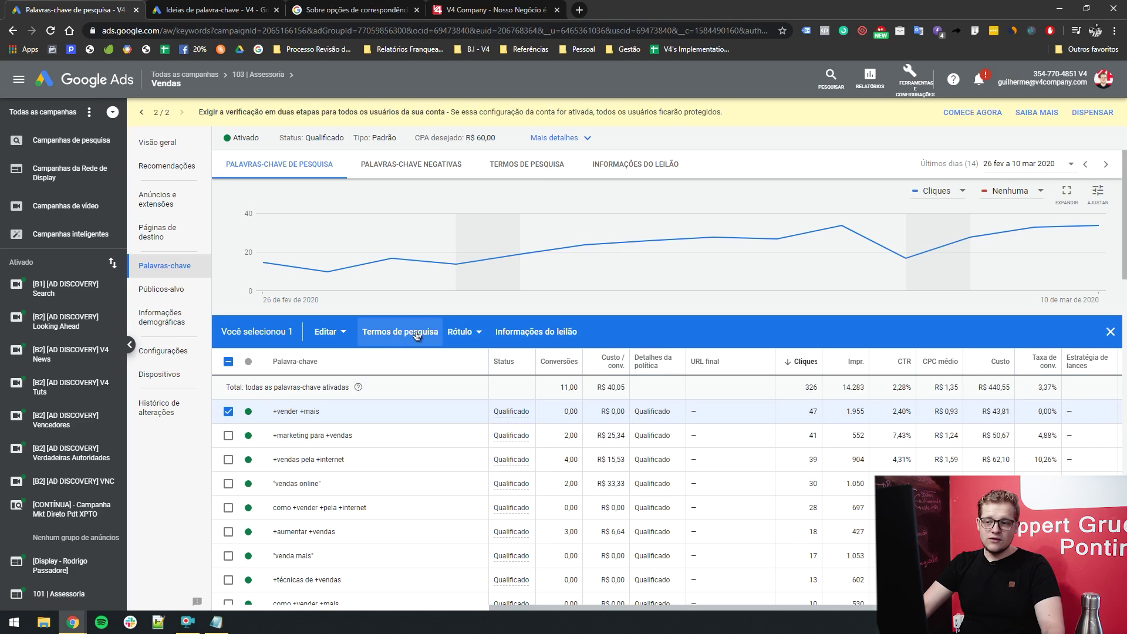
{"action": "left_click", "coordinate": [393, 333]}
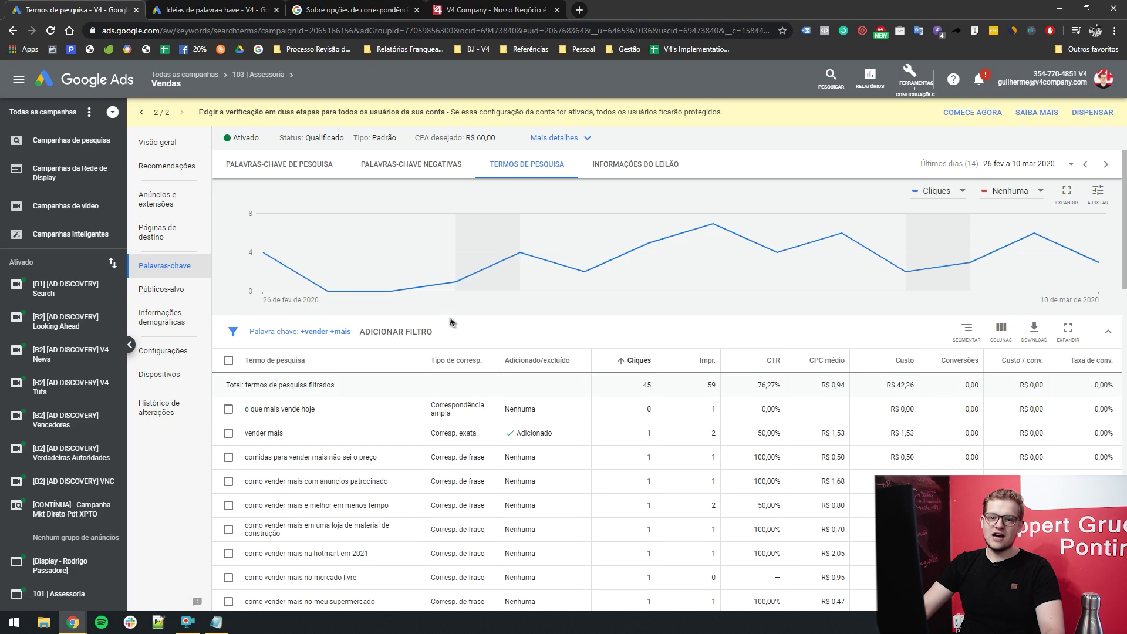
{"action": "scroll", "coordinate": [450, 322], "scroll_direction": "down", "scroll_amount": 1}
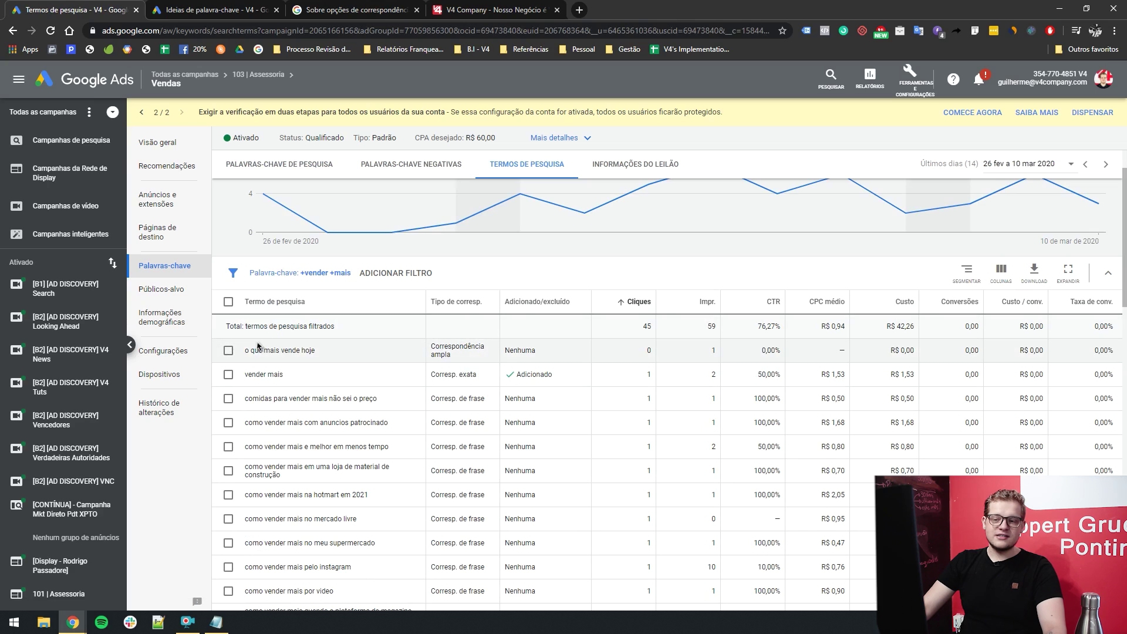
Examine the search terms from "o que mais vende hoje" to "como vender mais e melhor em menos tempo" for their relevance to the keyword.
{"action": "left_click_drag", "start_coordinate": [245, 351], "coordinate": [327, 351]}
{"action": "left_click", "coordinate": [298, 354]}
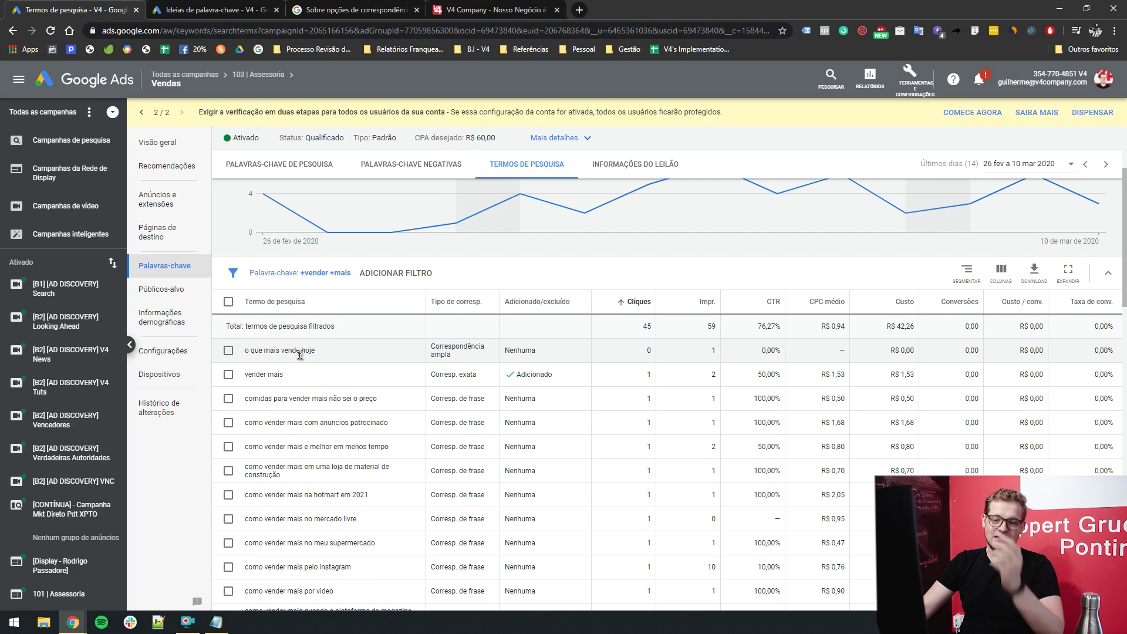
{"action": "left_click_drag", "start_coordinate": [247, 398], "coordinate": [380, 399]}
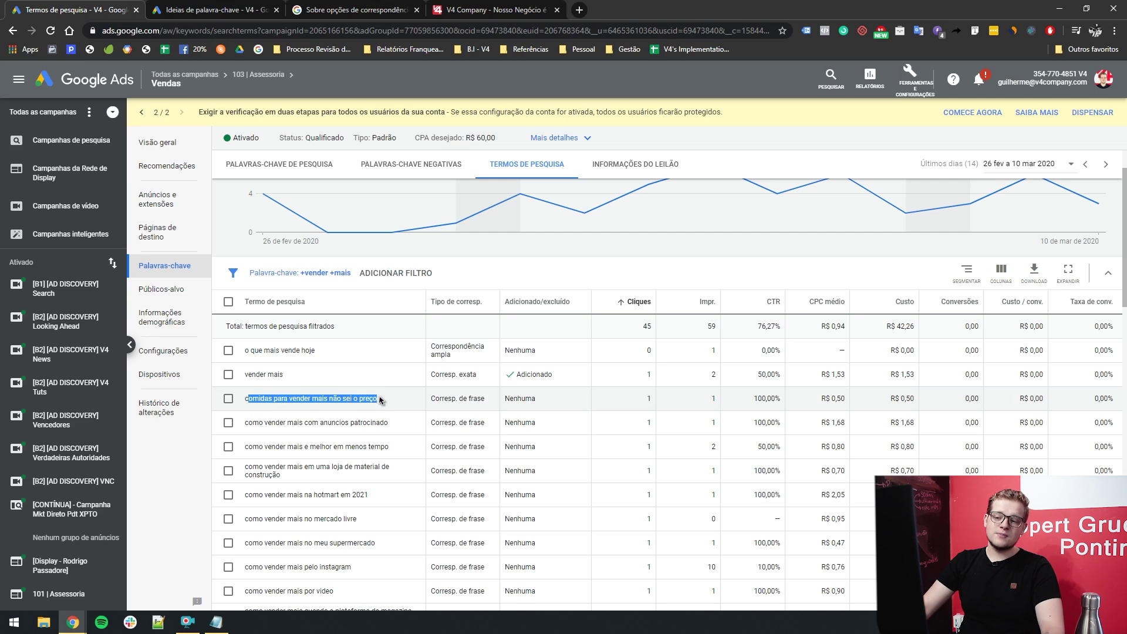
{"action": "scroll", "coordinate": [349, 397], "scroll_direction": "down", "scroll_amount": 1}
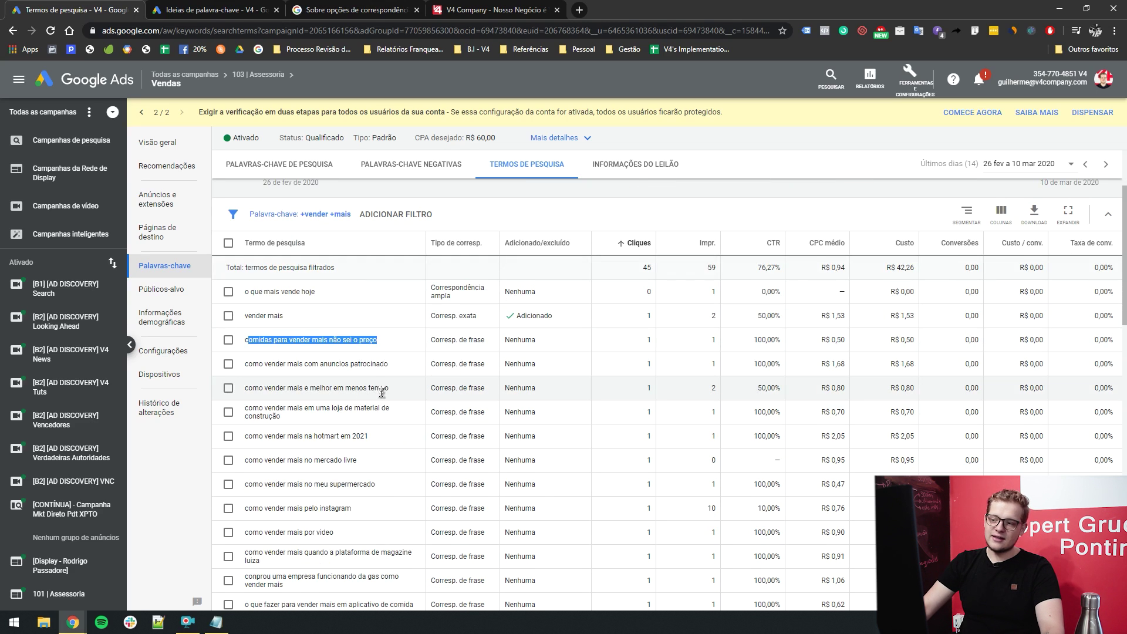
{"action": "left_click_drag", "start_coordinate": [245, 364], "coordinate": [399, 368]}
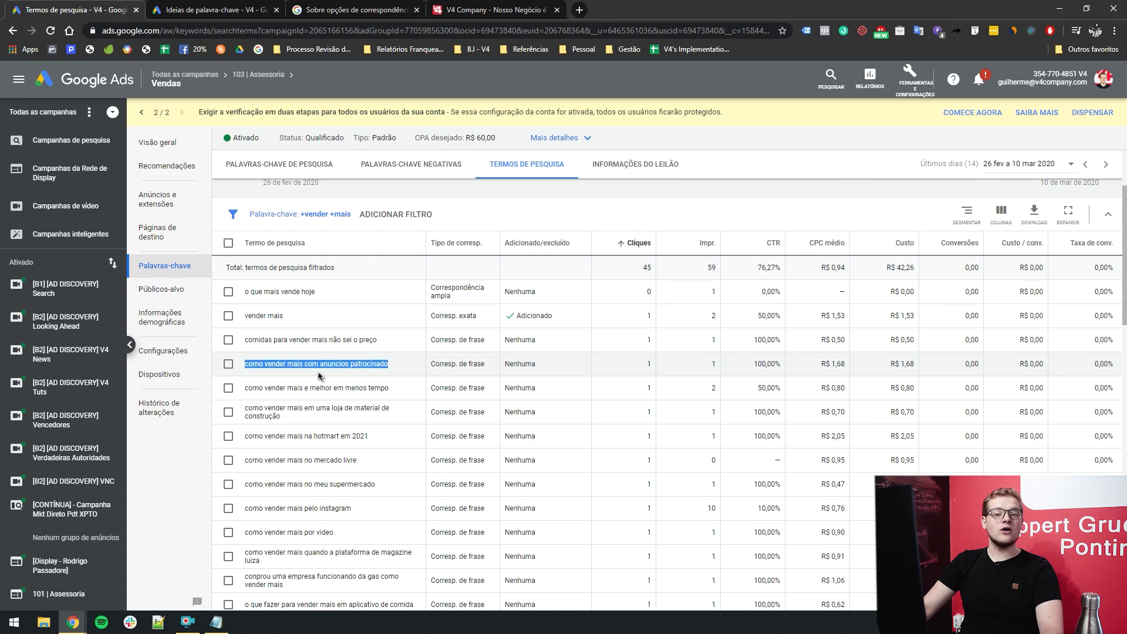
{"action": "left_click", "coordinate": [267, 371]}
{"action": "double_click", "coordinate": [274, 364]}
{"action": "left_click_drag", "start_coordinate": [287, 364], "coordinate": [302, 365]}
{"action": "left_click", "coordinate": [323, 362]}
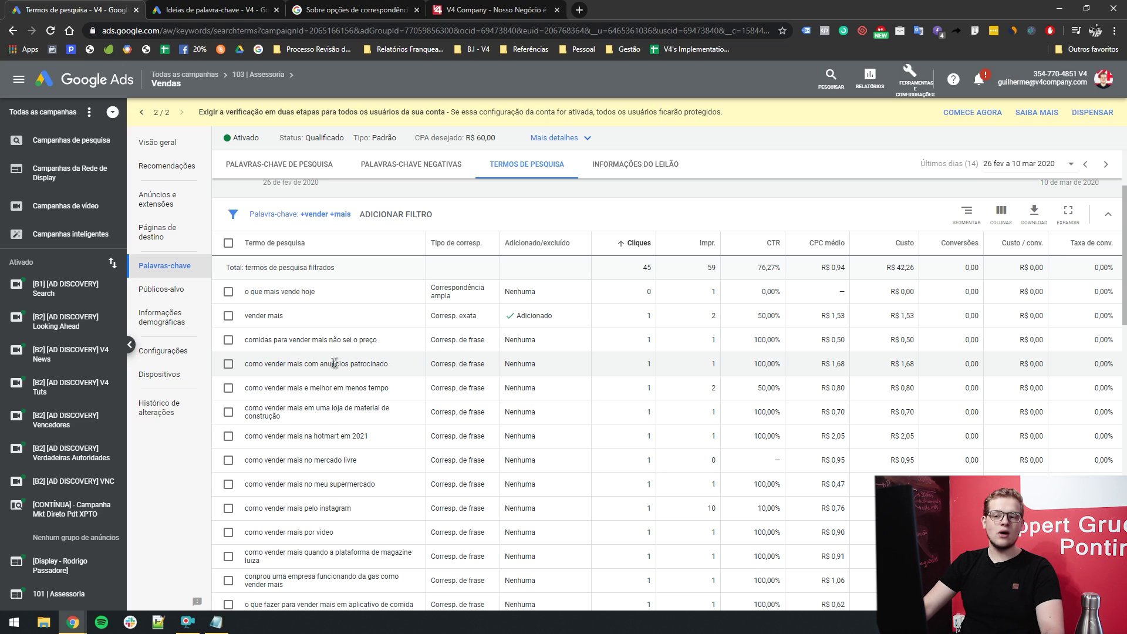
{"action": "left_click_drag", "start_coordinate": [252, 364], "coordinate": [354, 362]}
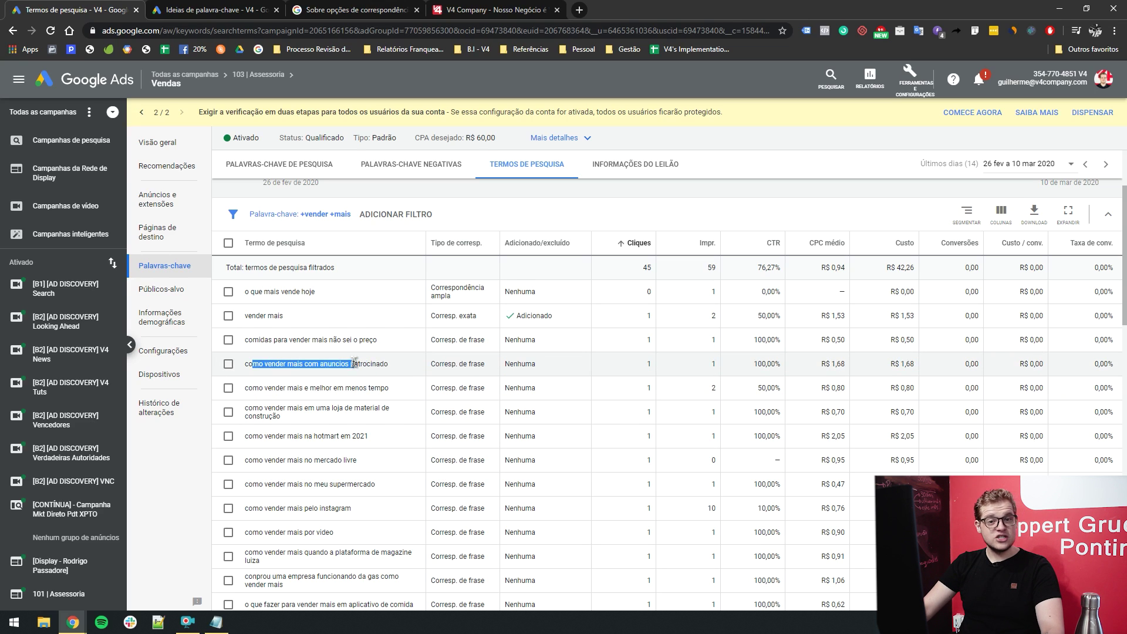
{"action": "scroll", "coordinate": [353, 381], "scroll_direction": "down", "scroll_amount": 1}
{"action": "left_click_drag", "start_coordinate": [252, 329], "coordinate": [402, 335]}
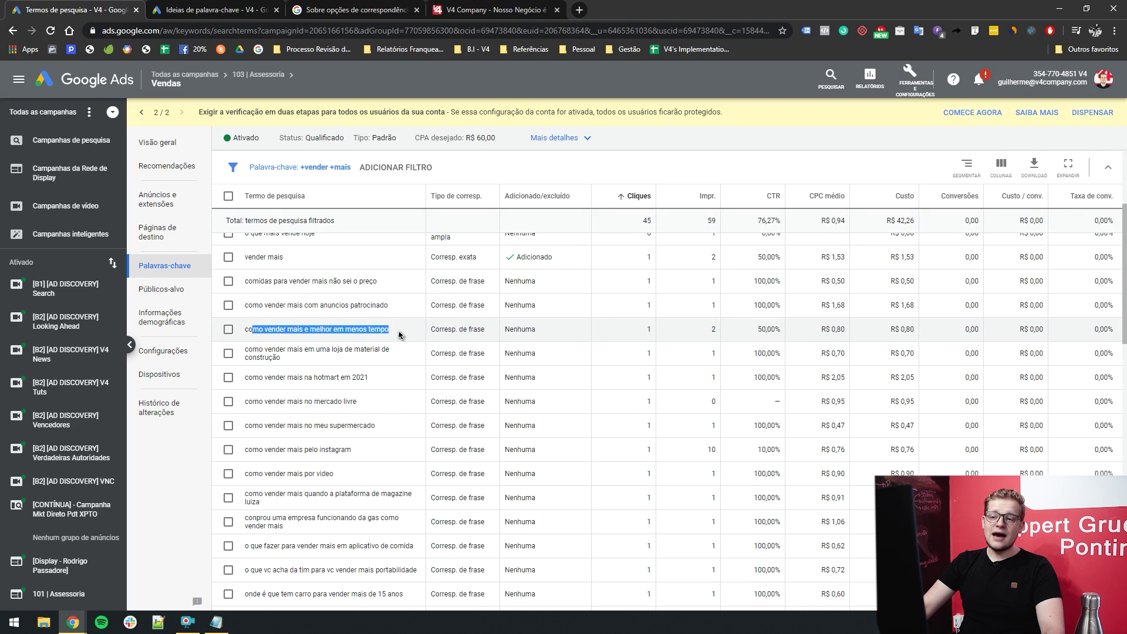
Compare the search terms "comidas para vender mais não sei o preço" and "como vender mais com anuncios patrocinado" for their relevance.
{"action": "left_click", "coordinate": [344, 335]}
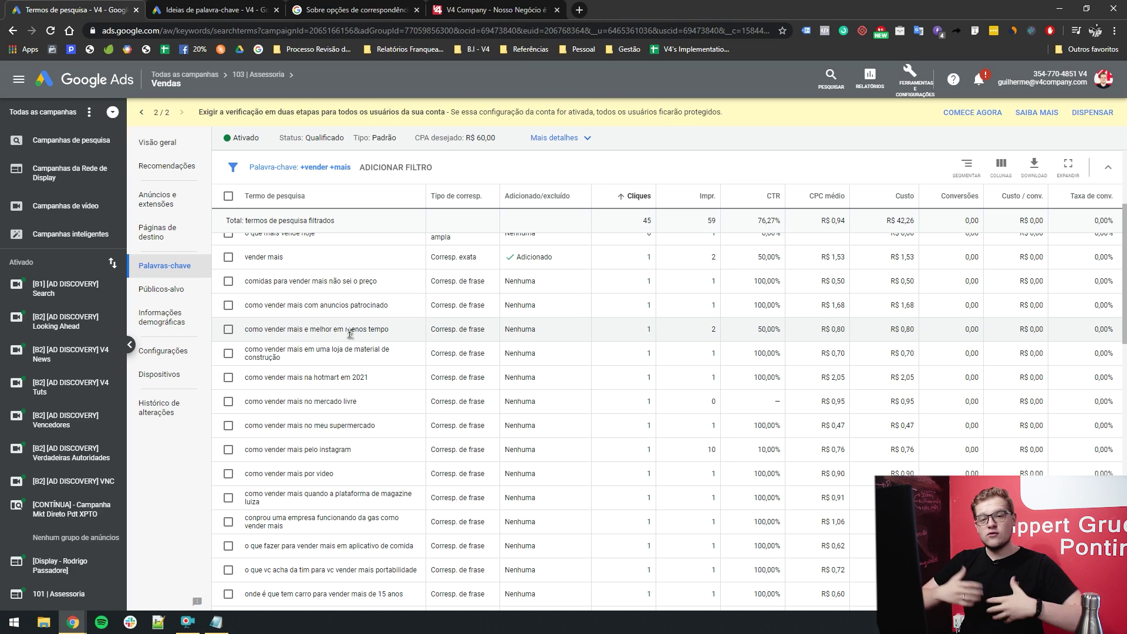
{"action": "scroll", "coordinate": [350, 334], "scroll_direction": "up", "scroll_amount": 2}
{"action": "double_click", "coordinate": [254, 400]}
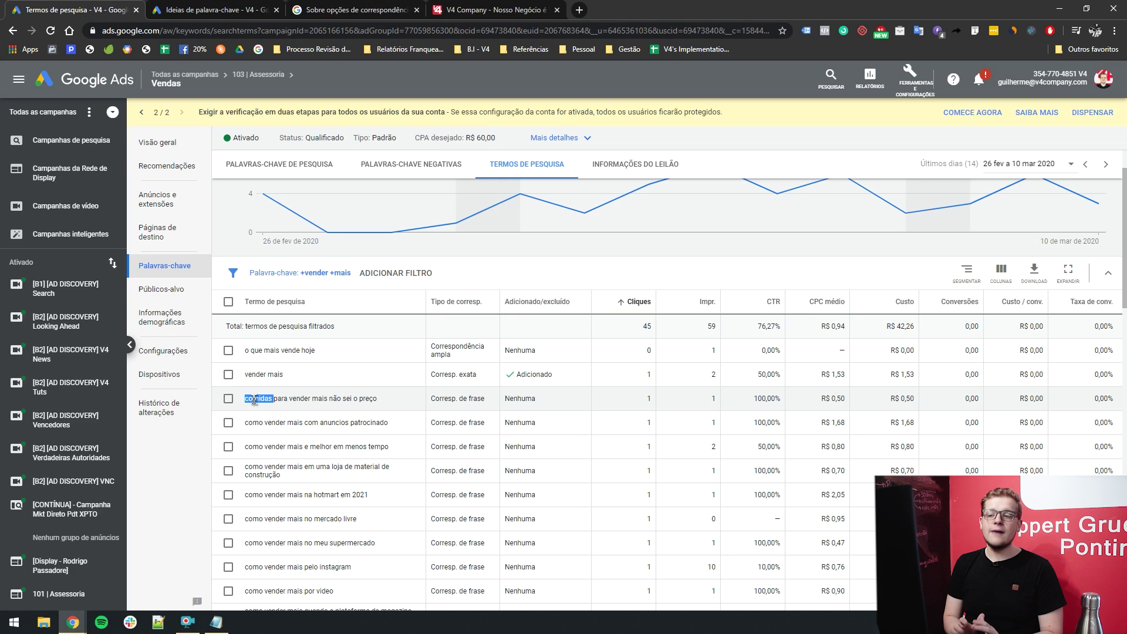
{"action": "left_click_drag", "start_coordinate": [389, 423], "coordinate": [287, 431]}
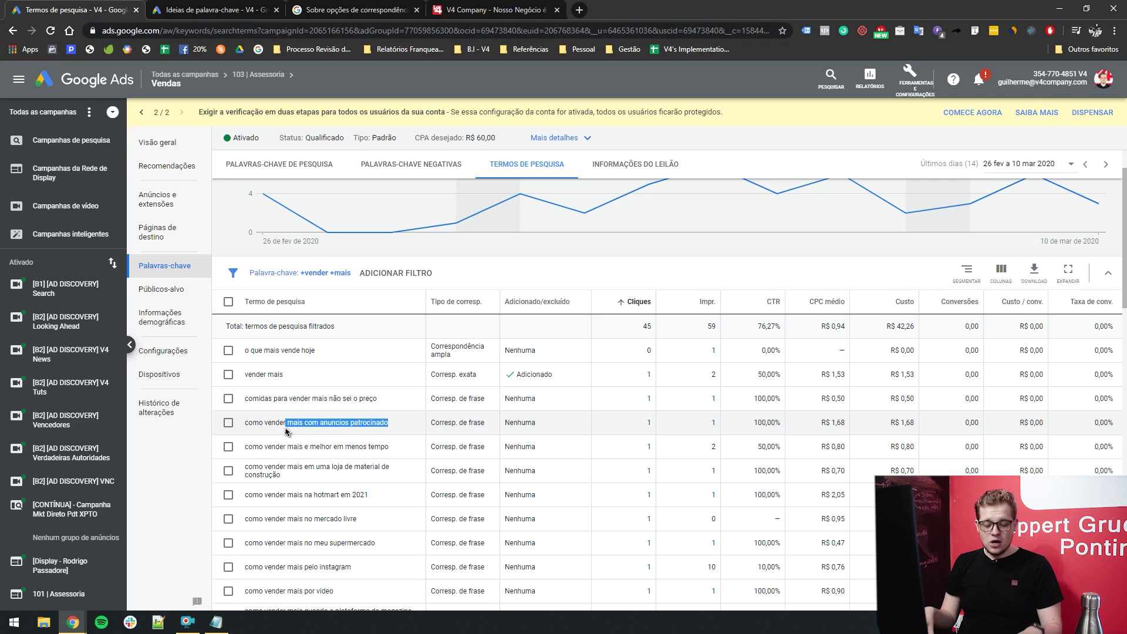
Switch to Notepad to review the keyword list starting with "marketing digital para academias", and return to the search terms in Google Ads.
{"action": "key", "text": "alt+Tab"}
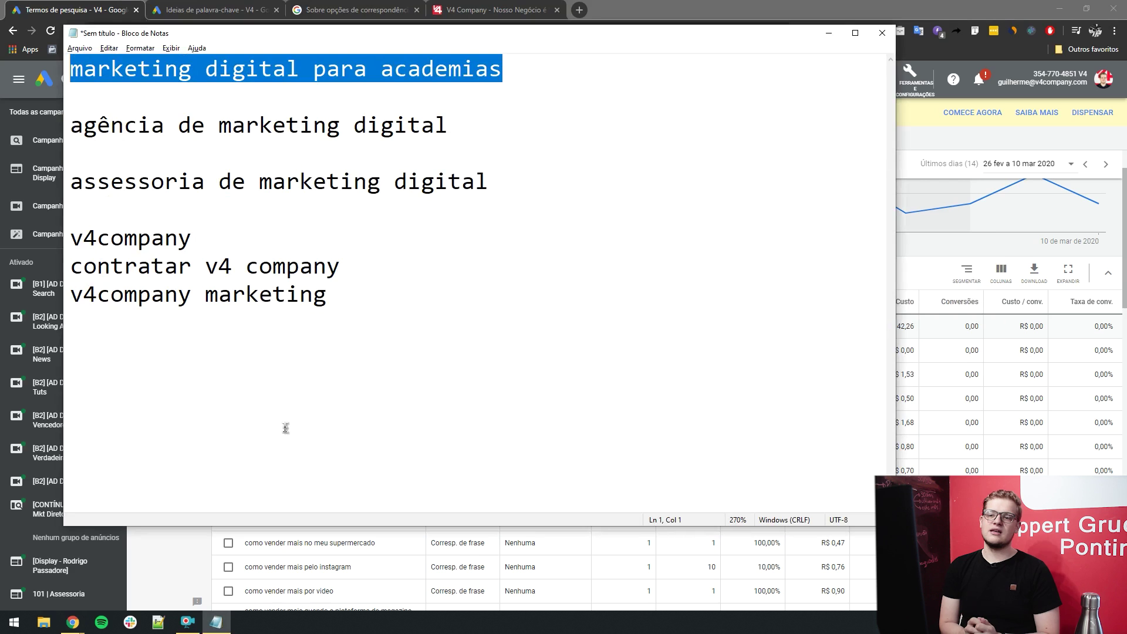
{"action": "left_click", "coordinate": [139, 92]}
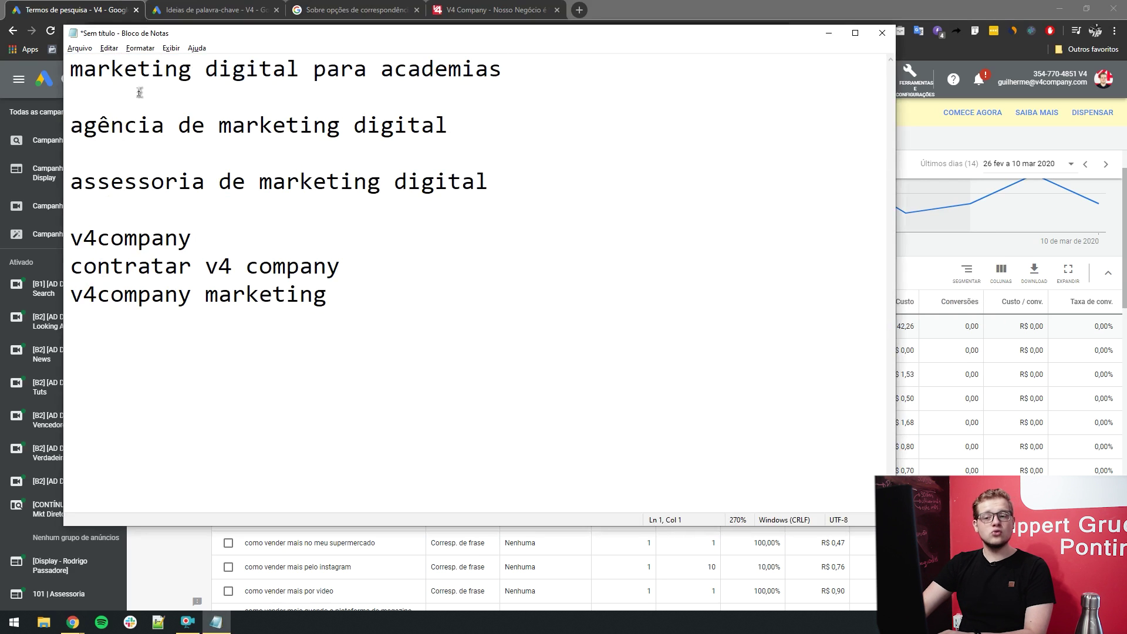
{"action": "key", "text": "BackSpace"}
{"action": "key", "text": "alt+Tab"}
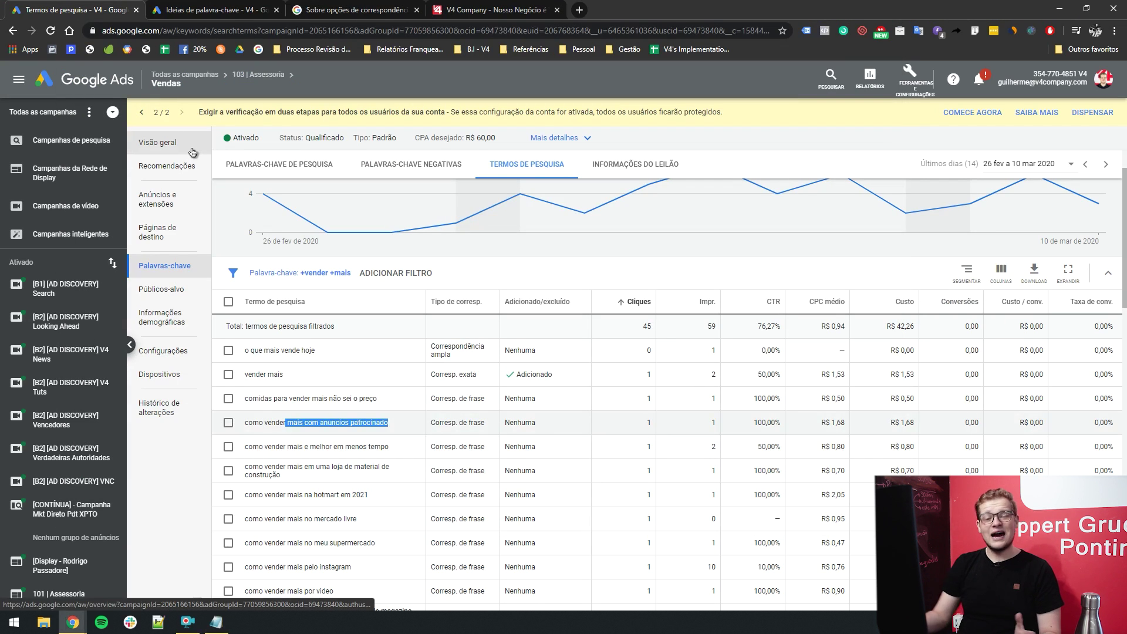